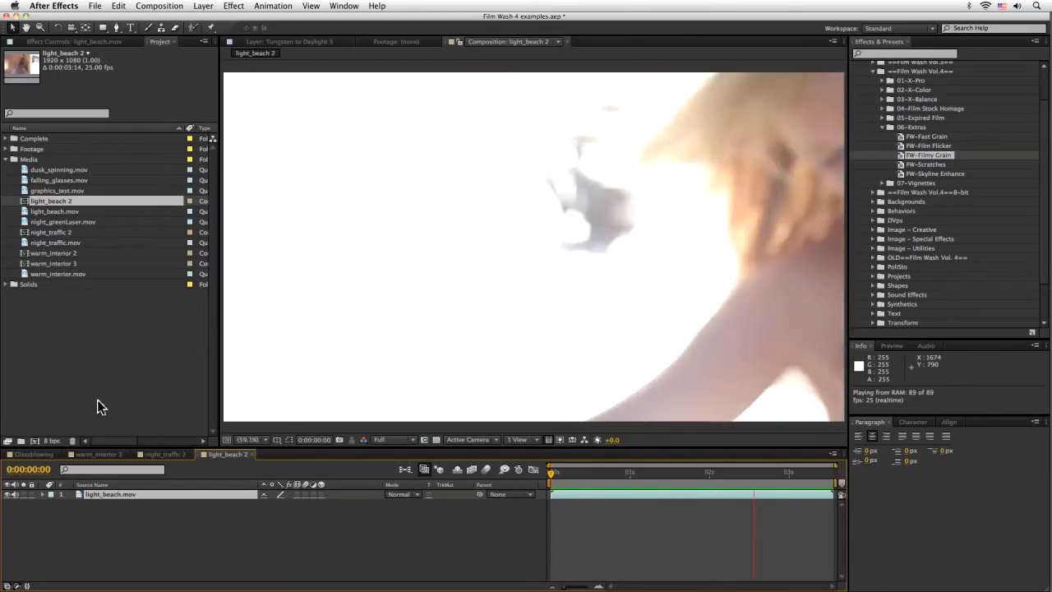
Stop the preview playback and move the current time to 0:00:00:18
key("space")
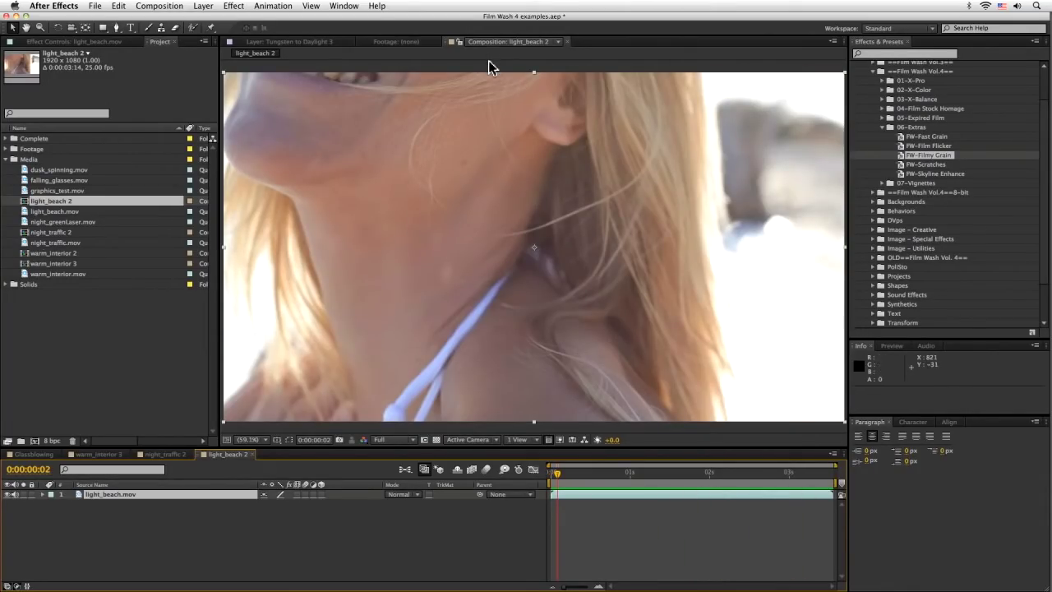
left_click_drag(557, 475, 607, 475)
Examine the presets in the 01-X-Pro, 02-X-Color and 03-X-Balance folders of Film Wash Vol.4, leaving its subfolders collapsed
left_click(882, 128)
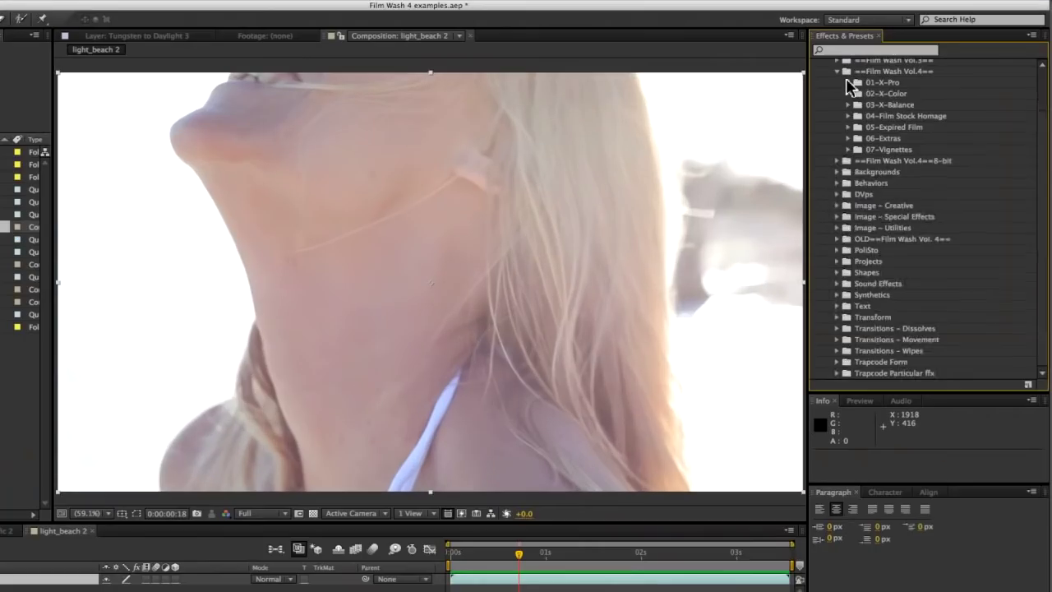
left_click(848, 82)
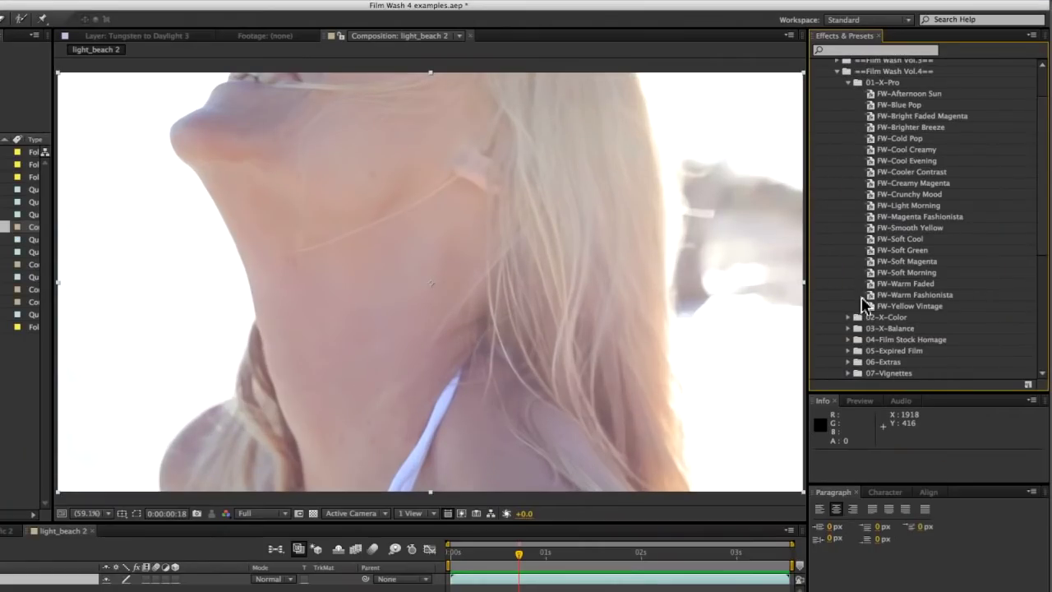
left_click(848, 317)
scroll(1039, 287, "down", 8)
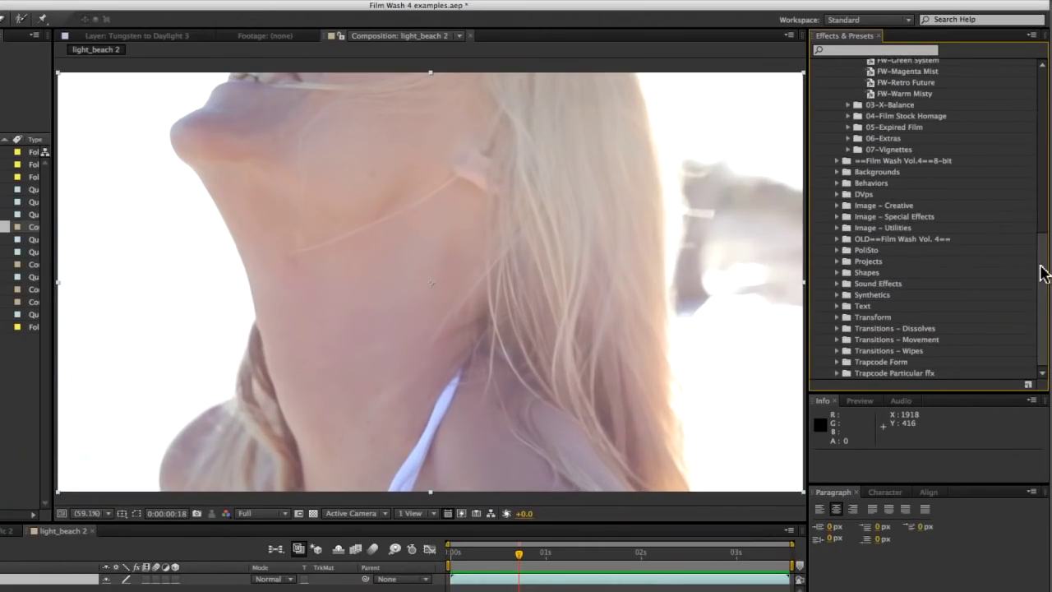
scroll(1045, 273, "up", 6)
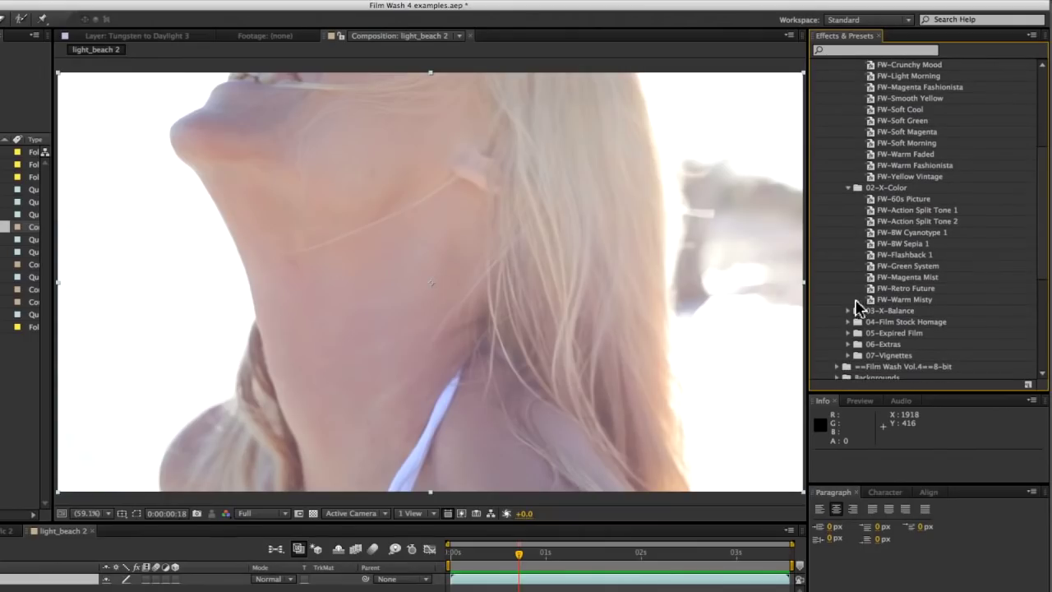
left_click(848, 310)
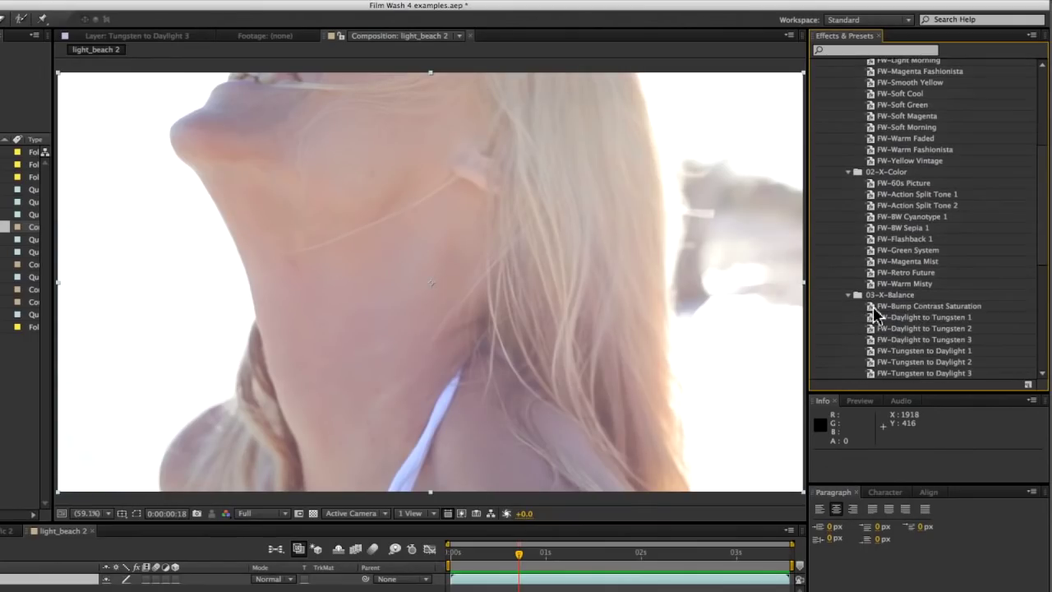
scroll(1044, 279, "down", 7)
scroll(1019, 96, "up", 12)
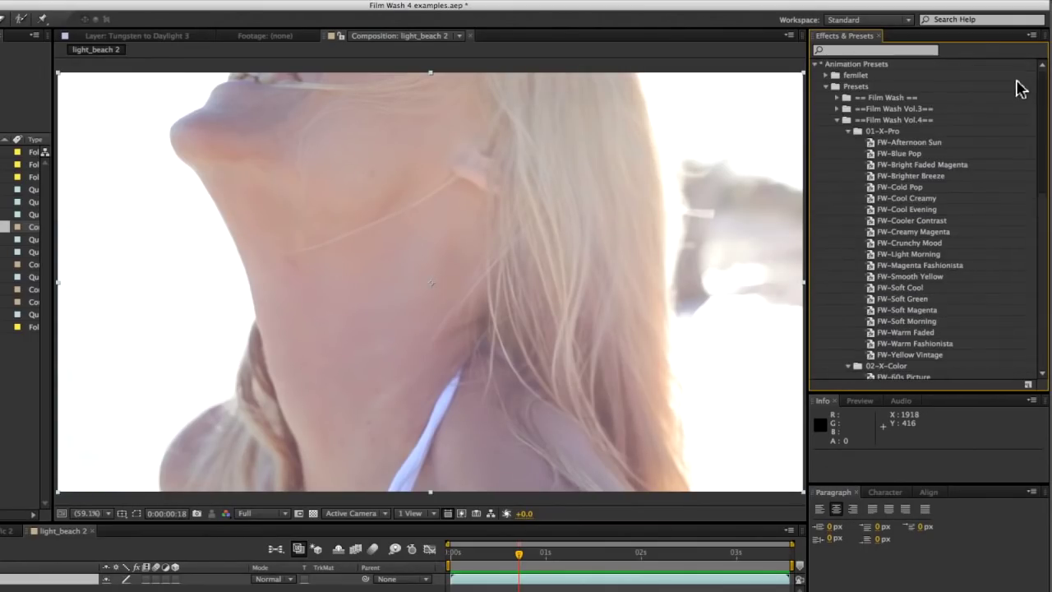
left_click(848, 131)
left_click(848, 142)
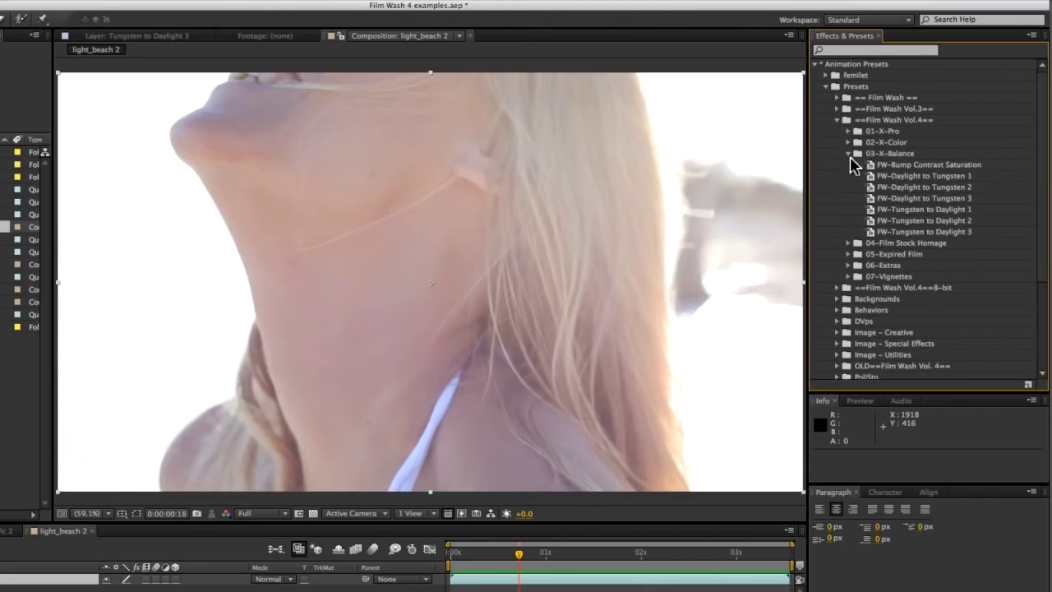
left_click(849, 153)
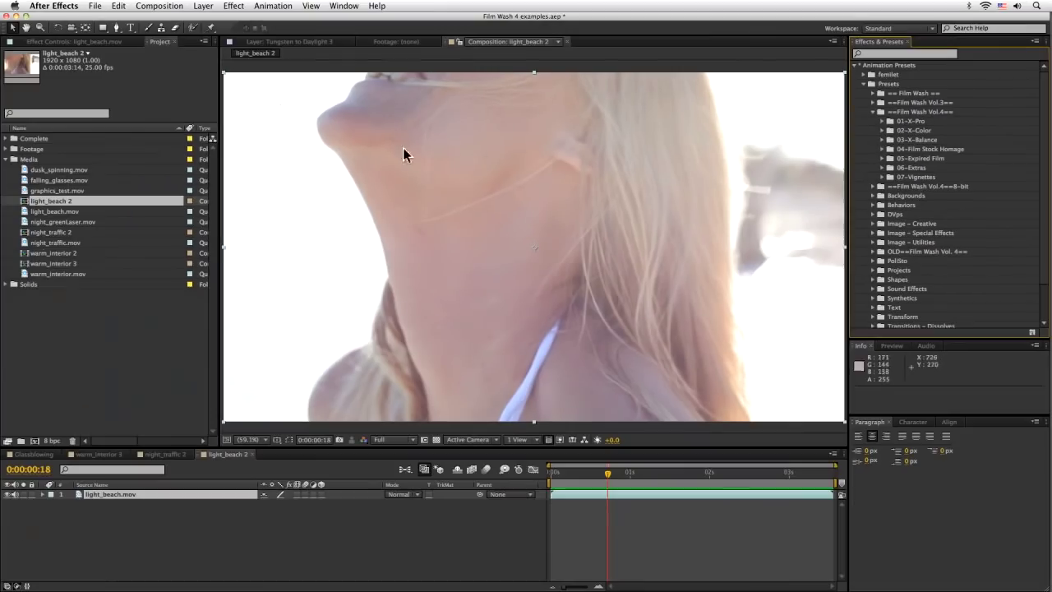
Add an adjustment layer above light_beach.mov and name it Portra 1
left_click(202, 6)
left_click(144, 500)
left_click(144, 500)
left_click(201, 6)
mouse_move(207, 19)
left_click(370, 84)
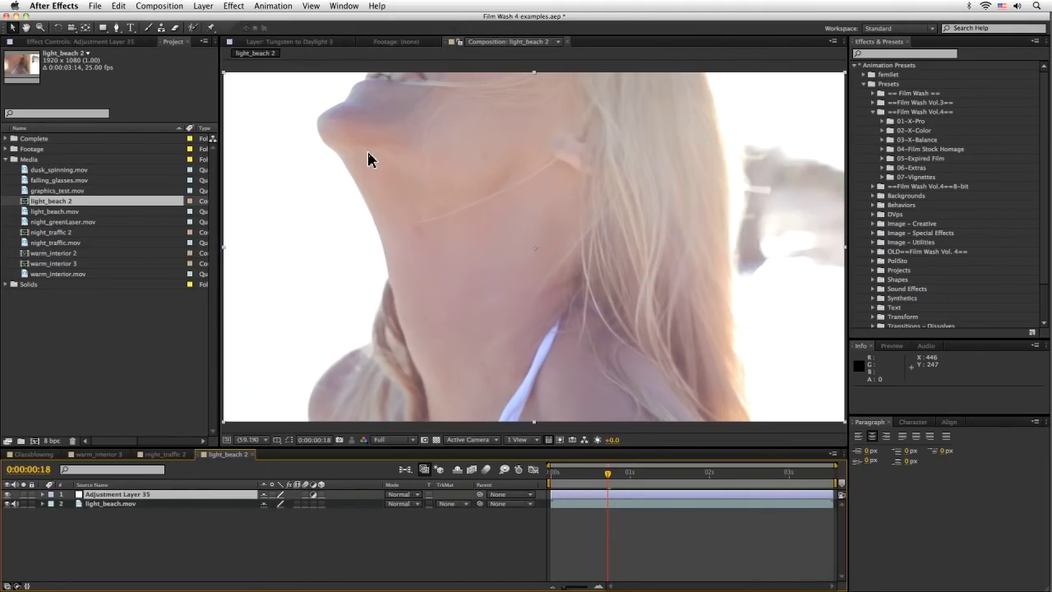
key("Return")
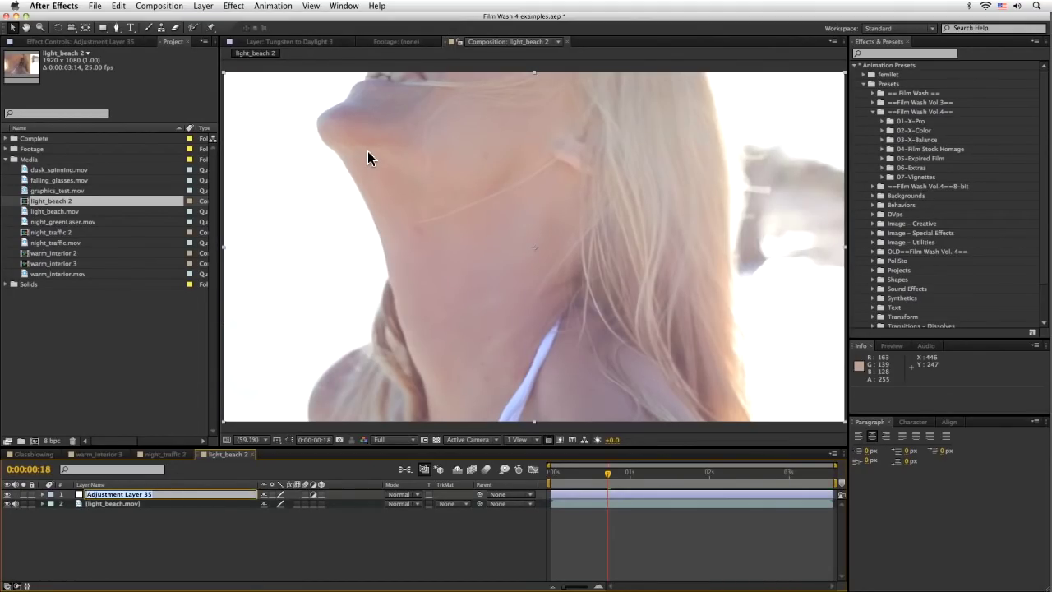
type("Filtra 1")
key("Return")
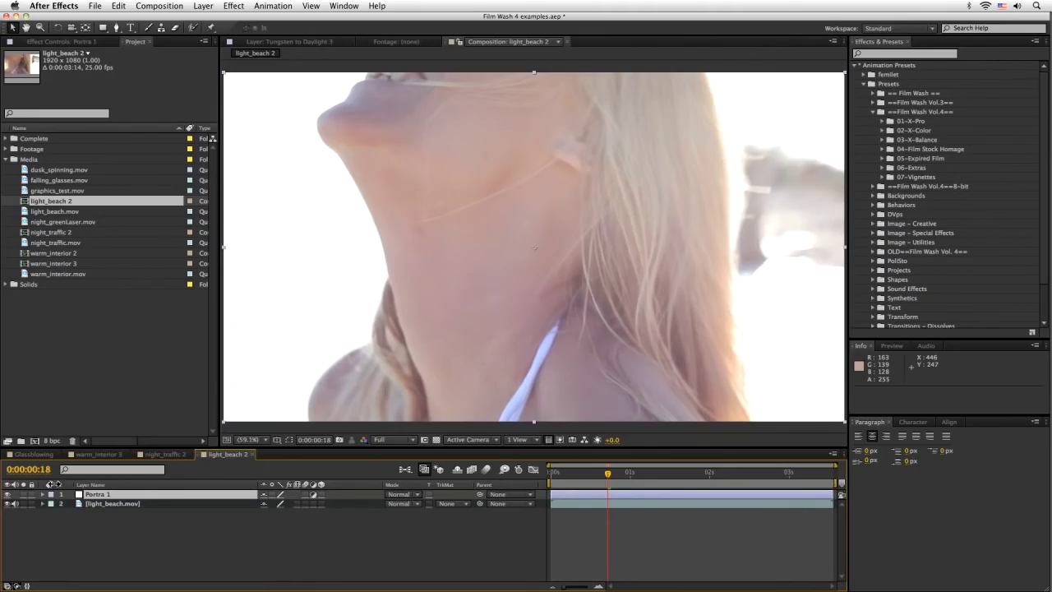
Duplicate the Portra 1 layer and rename the copy Portra 1 32/bit
key("ctrl+d")
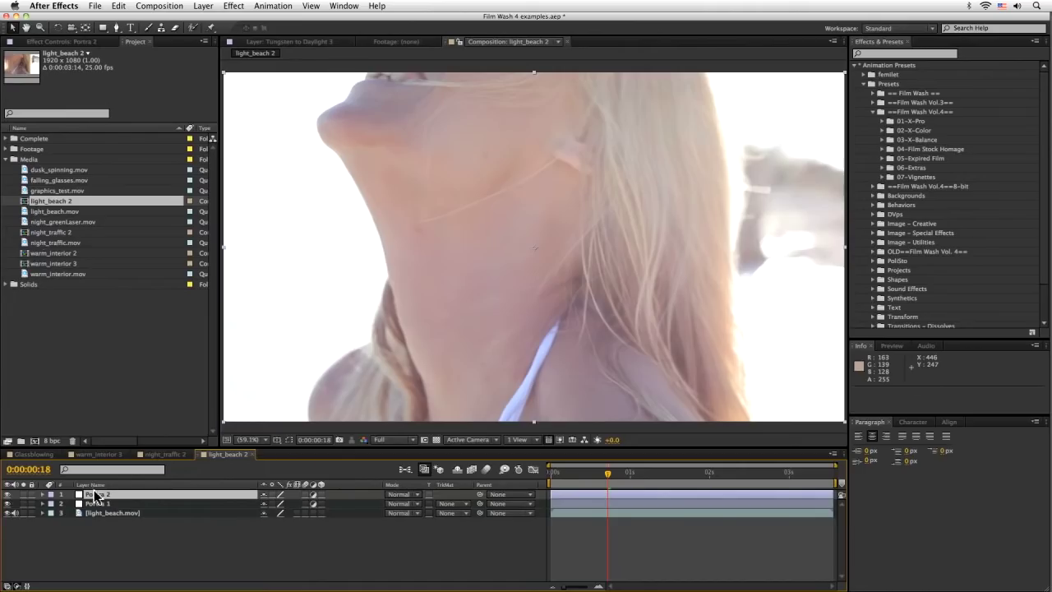
key("Return")
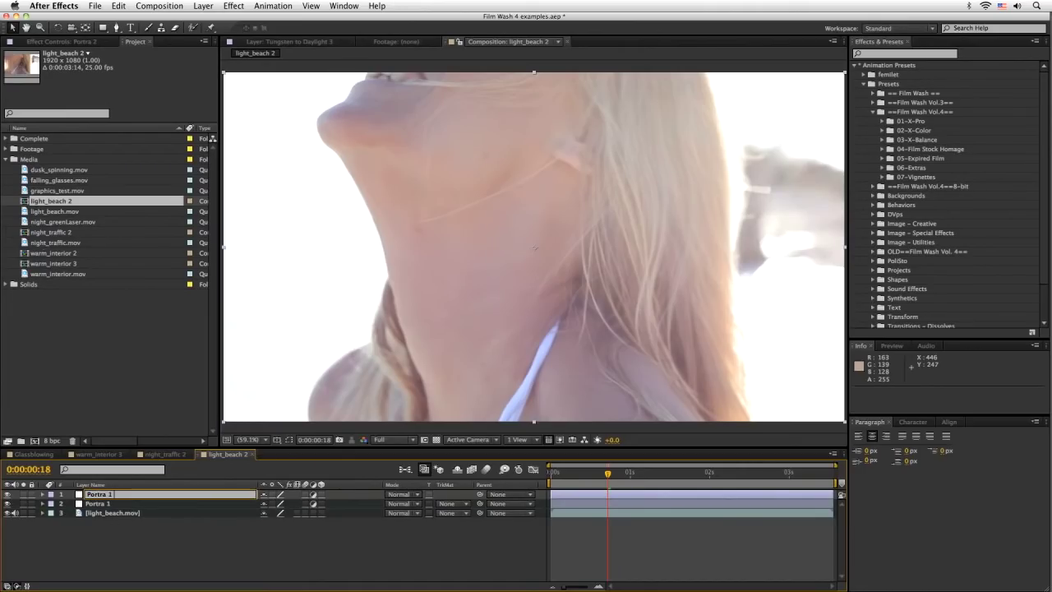
type("Portra 1 32/bit")
key("Return")
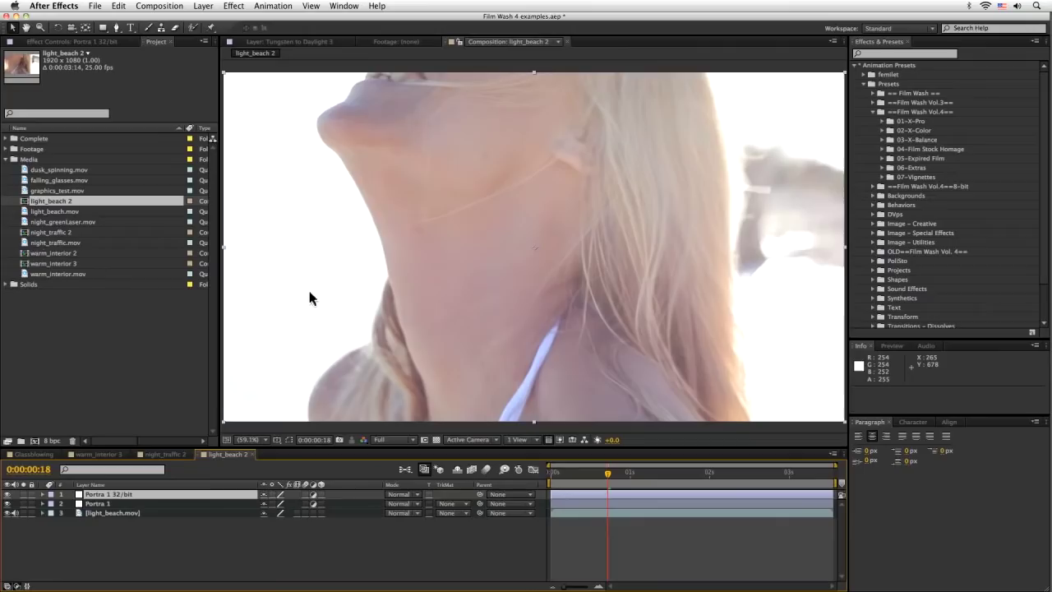
Cycle through the project's color depth modes and set it to 32 bpc
left_click(54, 441, "alt")
left_click(55, 440, "alt")
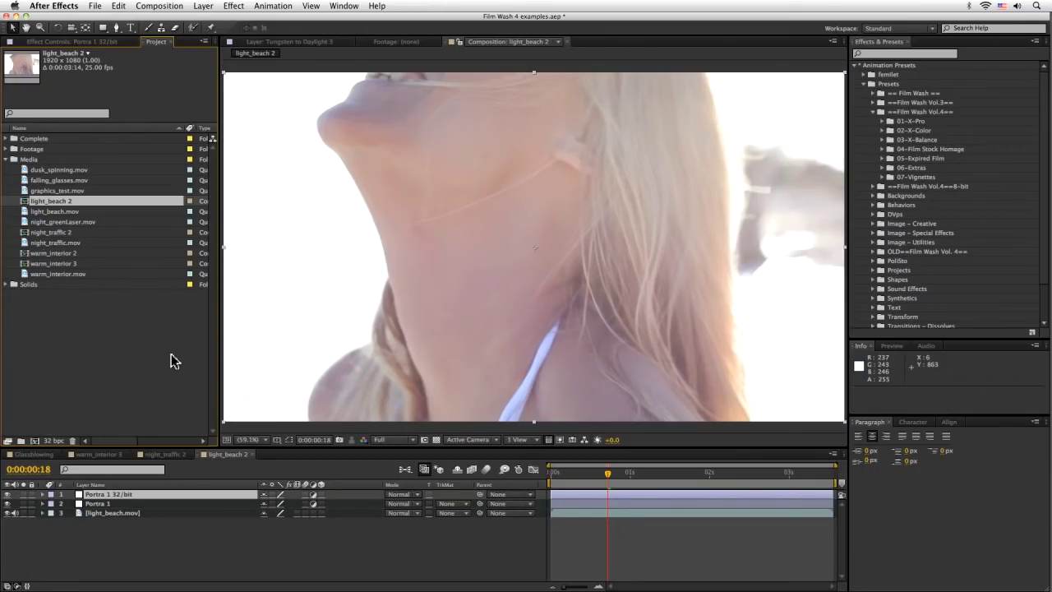
left_click(60, 439, "alt")
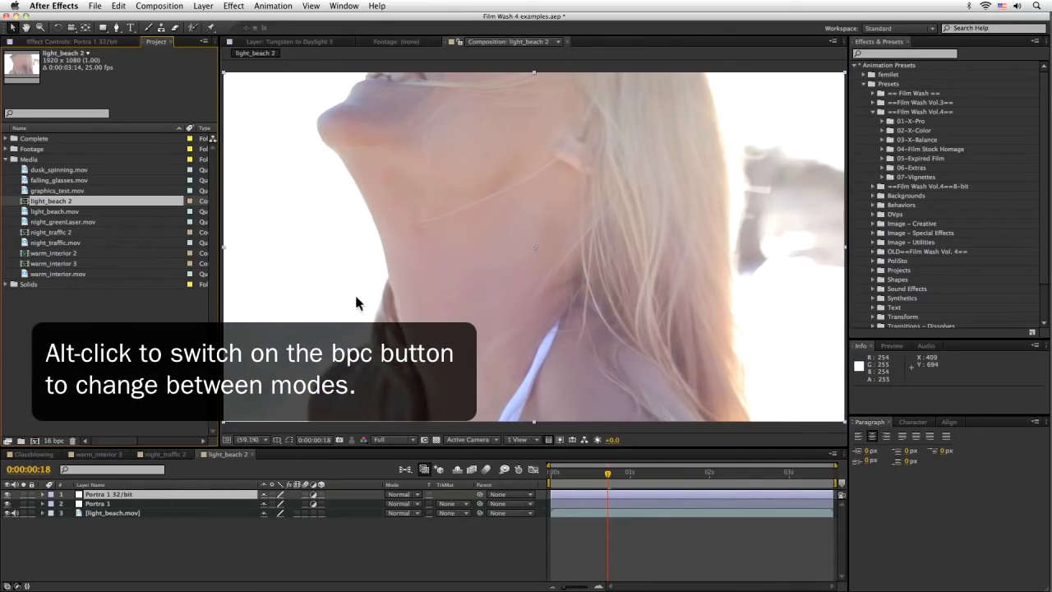
left_click(54, 439, "alt")
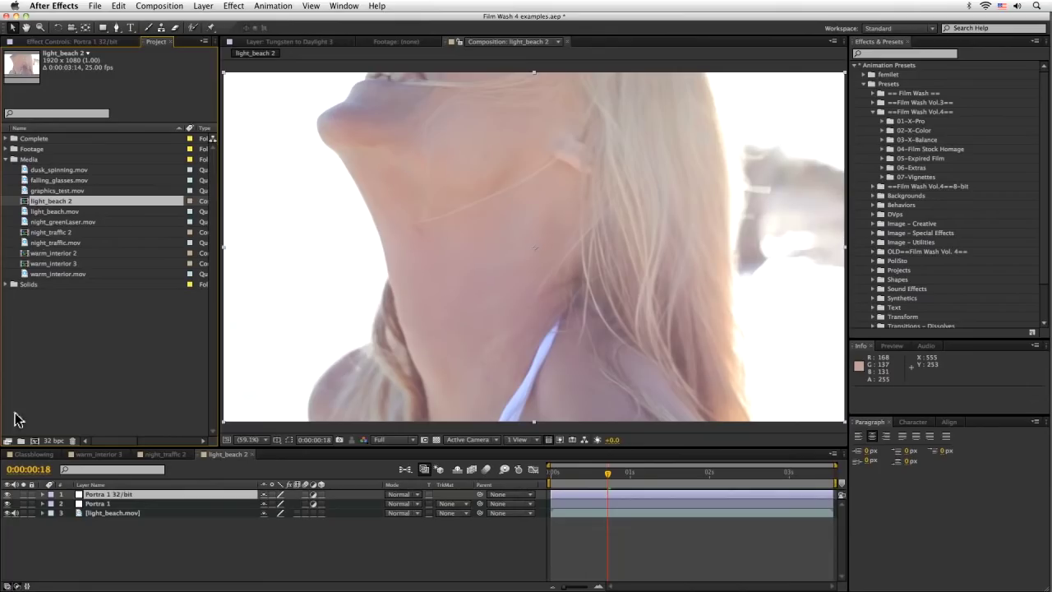
Hide both Portra layers and add a new adjustment layer at the top of the layer stack
left_click(201, 5)
mouse_move(247, 20)
left_click(411, 86)
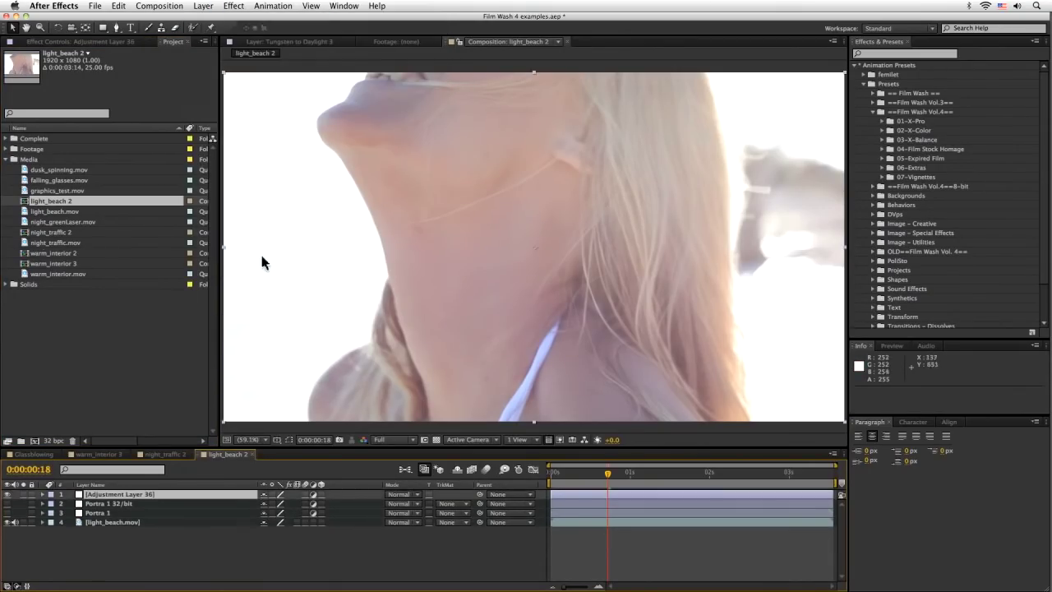
Apply a Levels effect to the new adjustment layer and set its Input White to 128
left_click(203, 6)
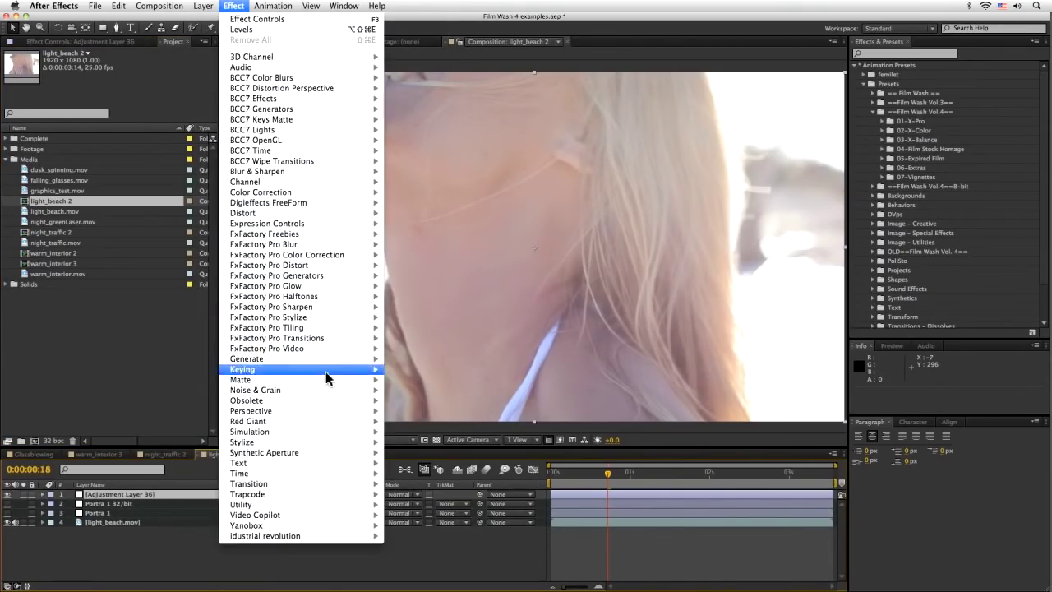
mouse_move(337, 186)
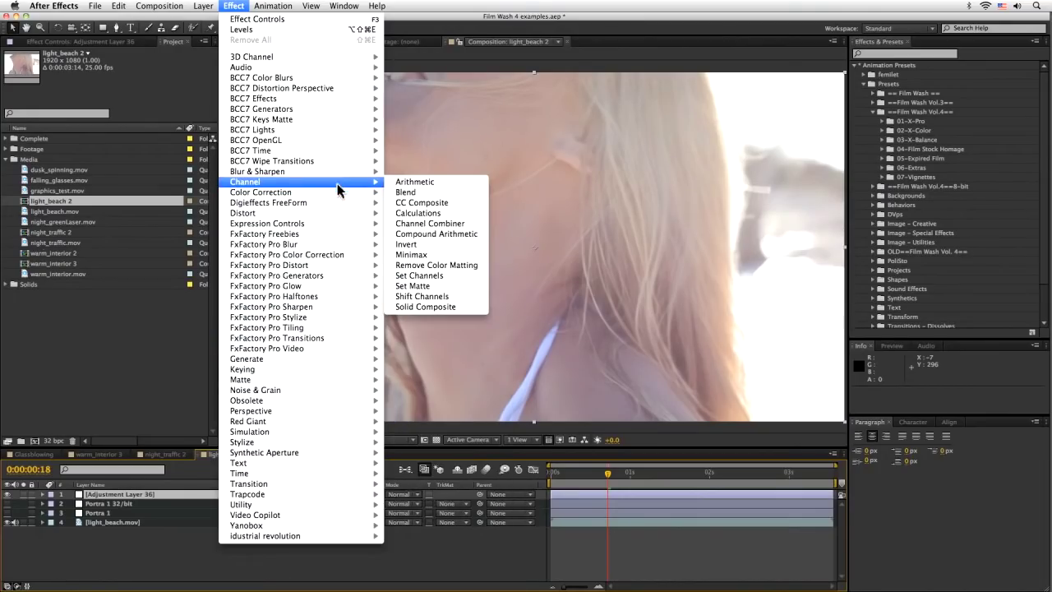
left_click(415, 422)
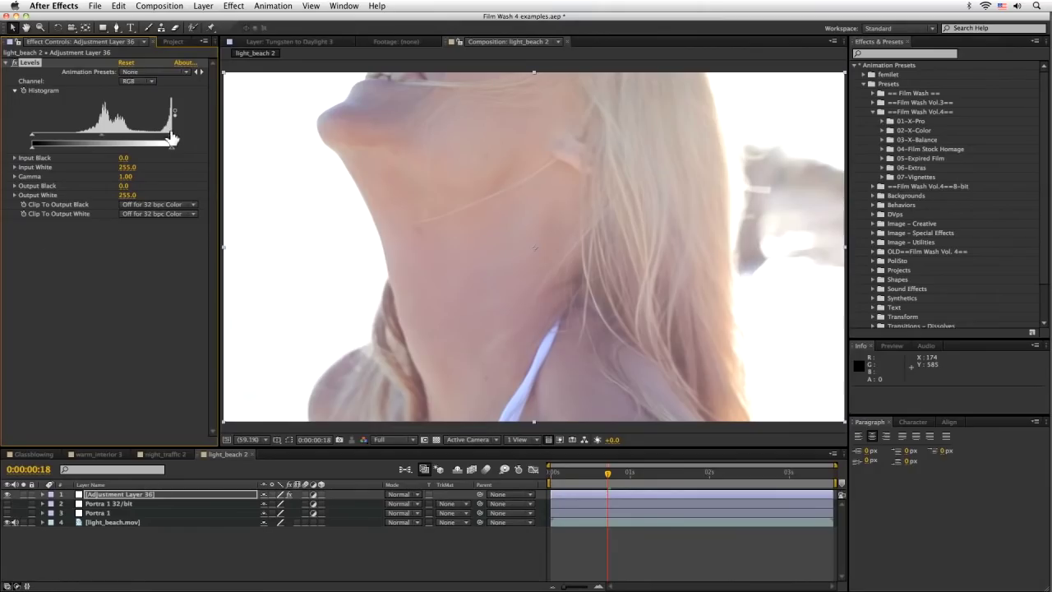
left_click_drag(173, 143, 118, 141)
left_click(128, 167)
type("128")
key("Return")
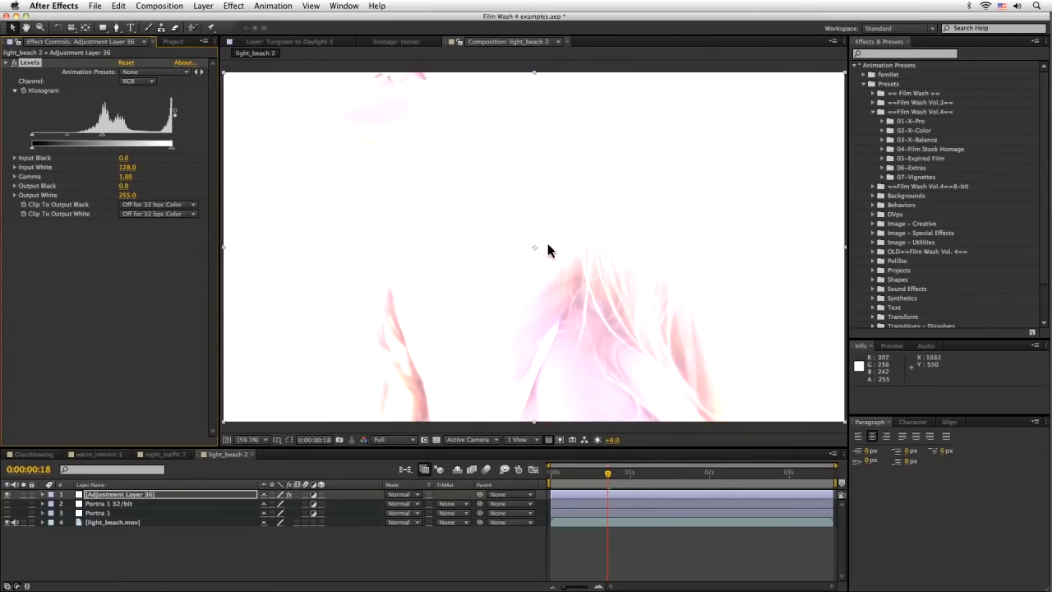
Add a second Levels effect to the same adjustment layer and set its Output White to 128
left_click(203, 5)
mouse_move(233, 5)
left_click(230, 30)
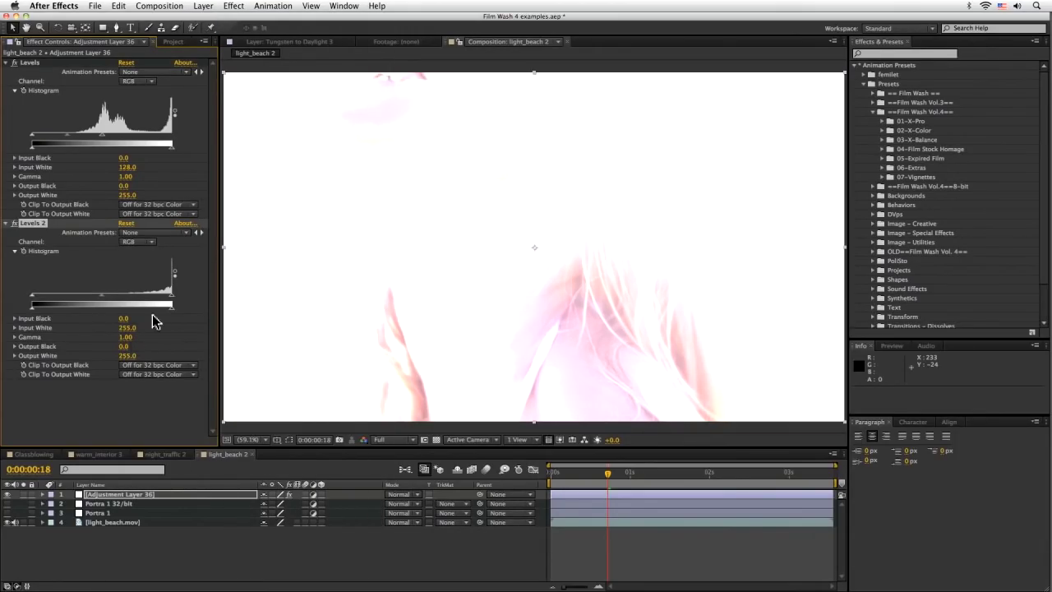
left_click_drag(128, 356, 108, 356)
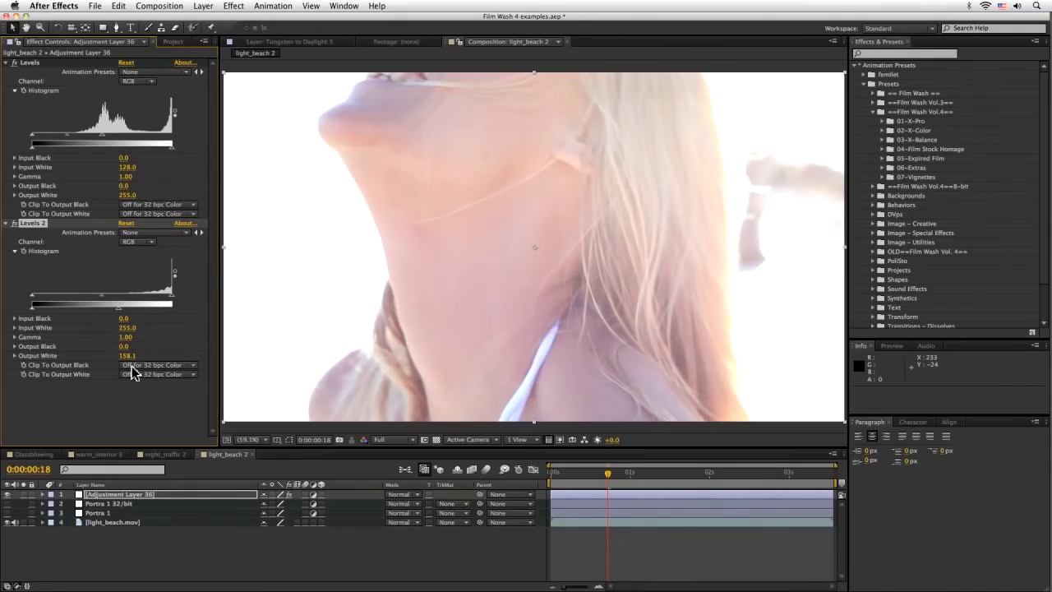
left_click(127, 356)
type("128")
key("Return")
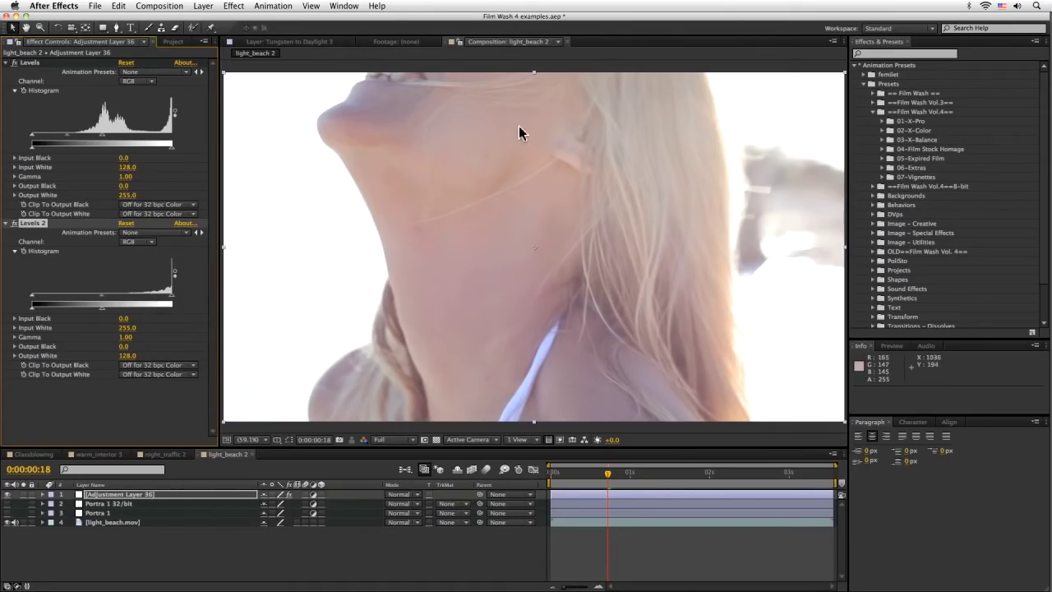
Toggle the visibility of the Levels adjustment layer off and on to compare the image
left_click(9, 499)
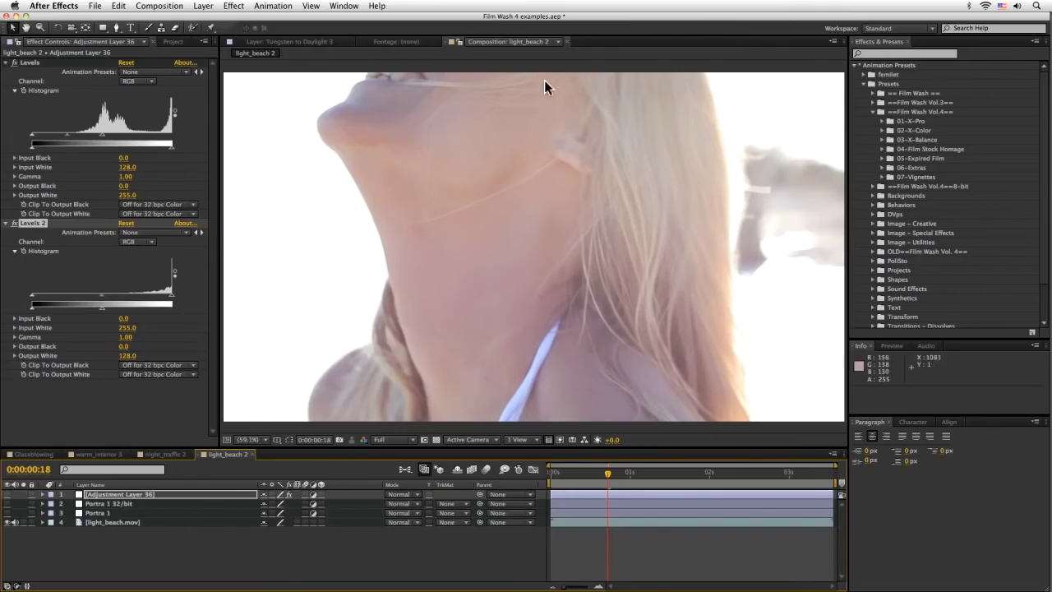
left_click_drag(413, 321, 101, 497)
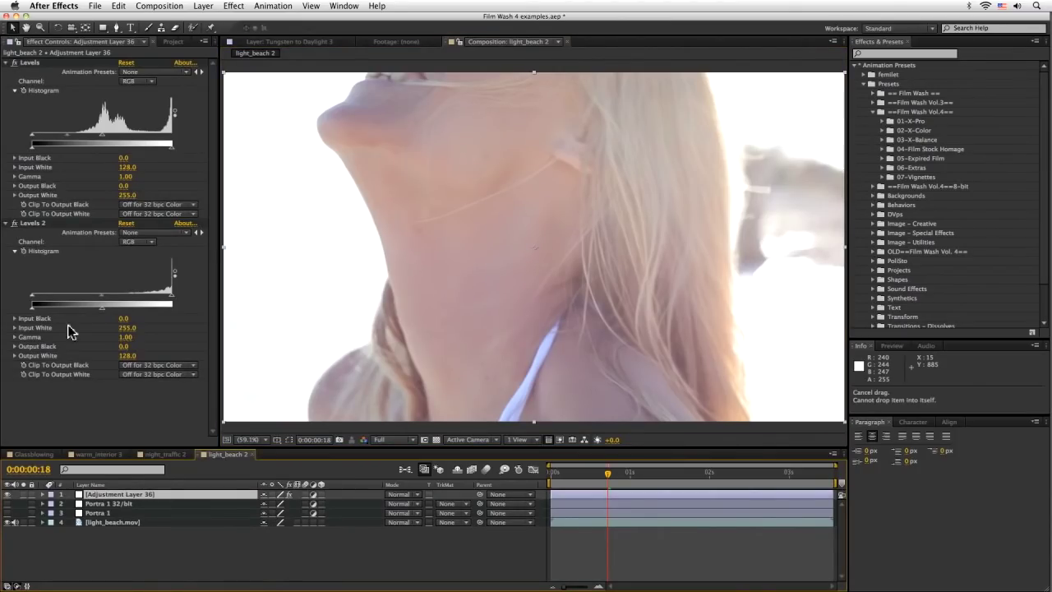
Compare the Levels result at 8 bpc and 16 bpc, and return the project to 32 bpc
left_click(167, 42)
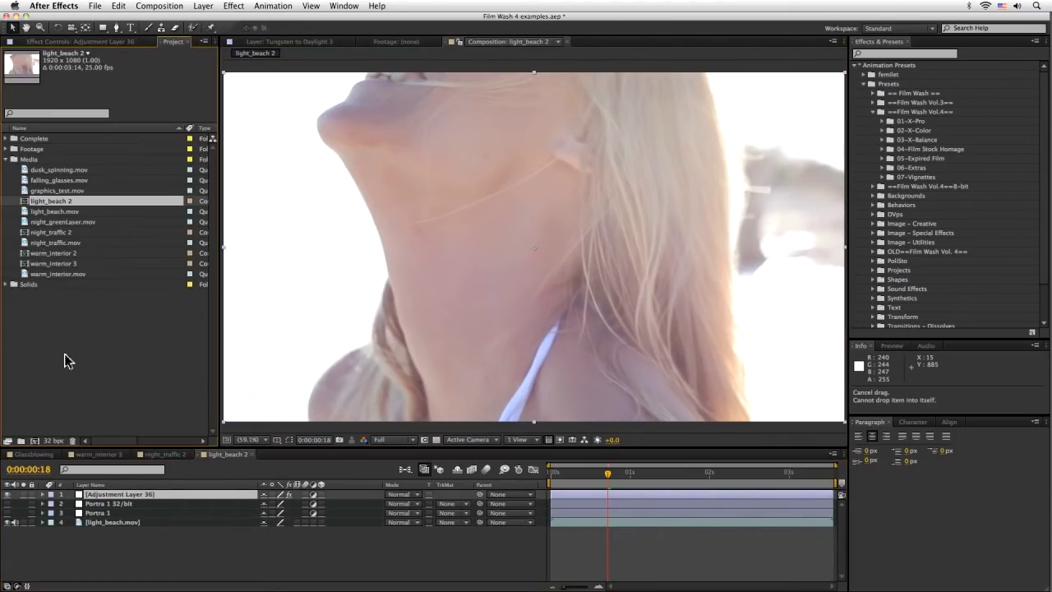
left_click(62, 443, "alt")
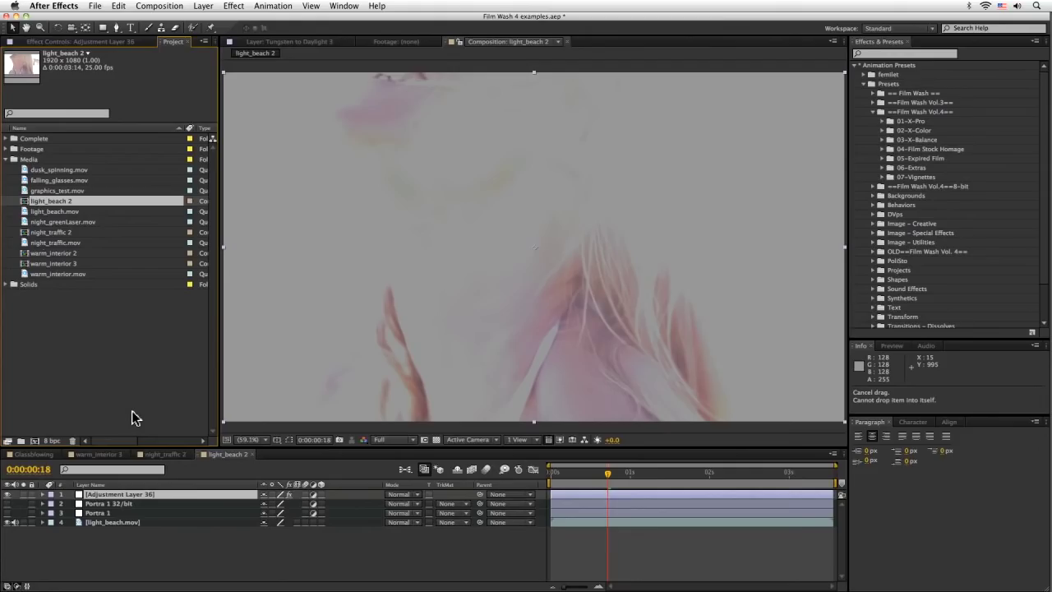
left_click(54, 440)
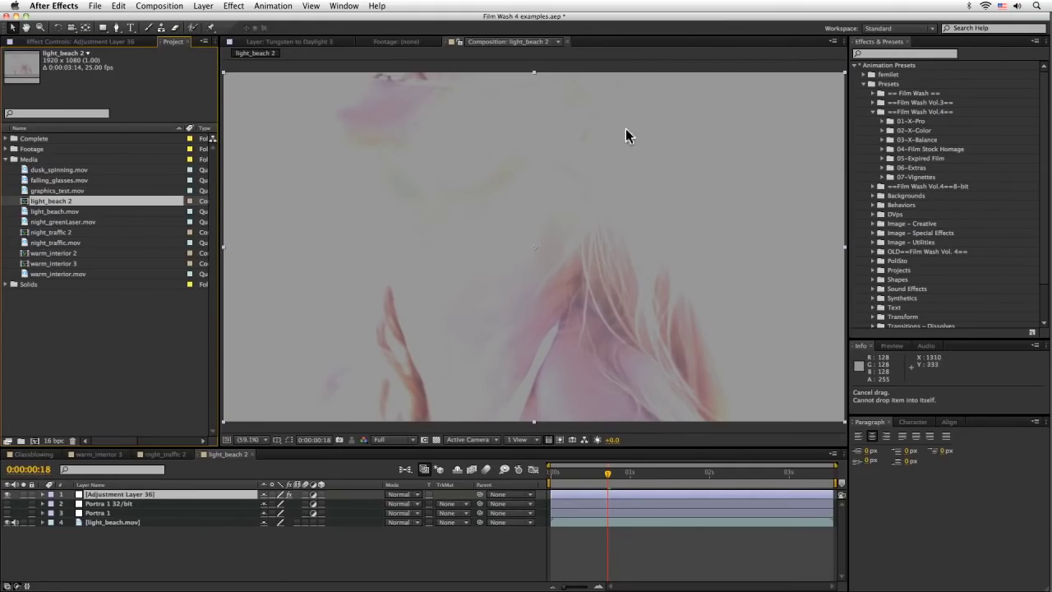
left_click(55, 439)
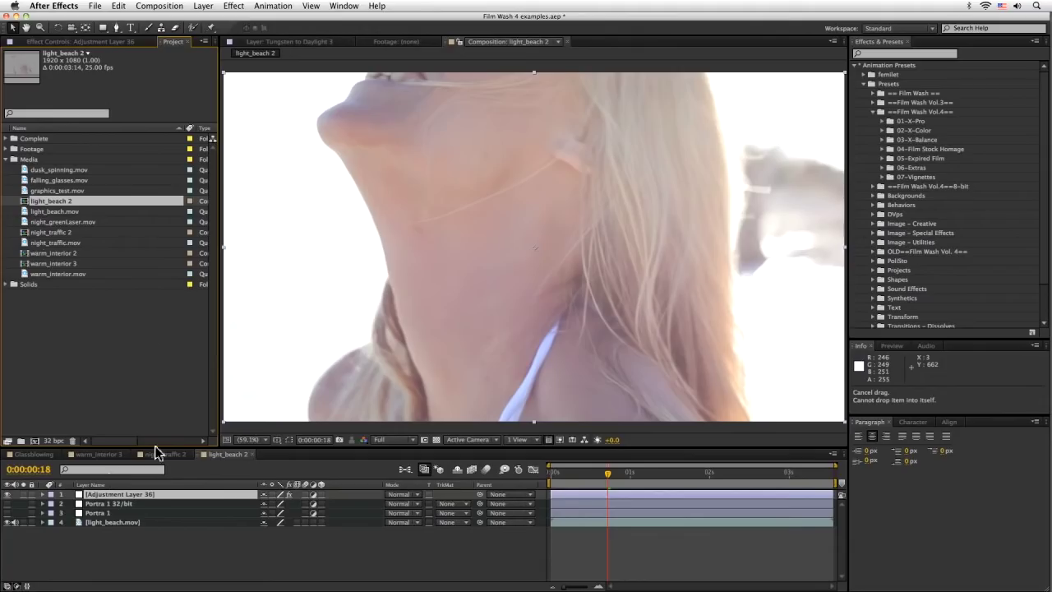
Apply the FW-Kodak Portra 1 preset from the 8-bit Film Stock Homage folder to the Portra 1 layer and collapse its effects
left_click(134, 500)
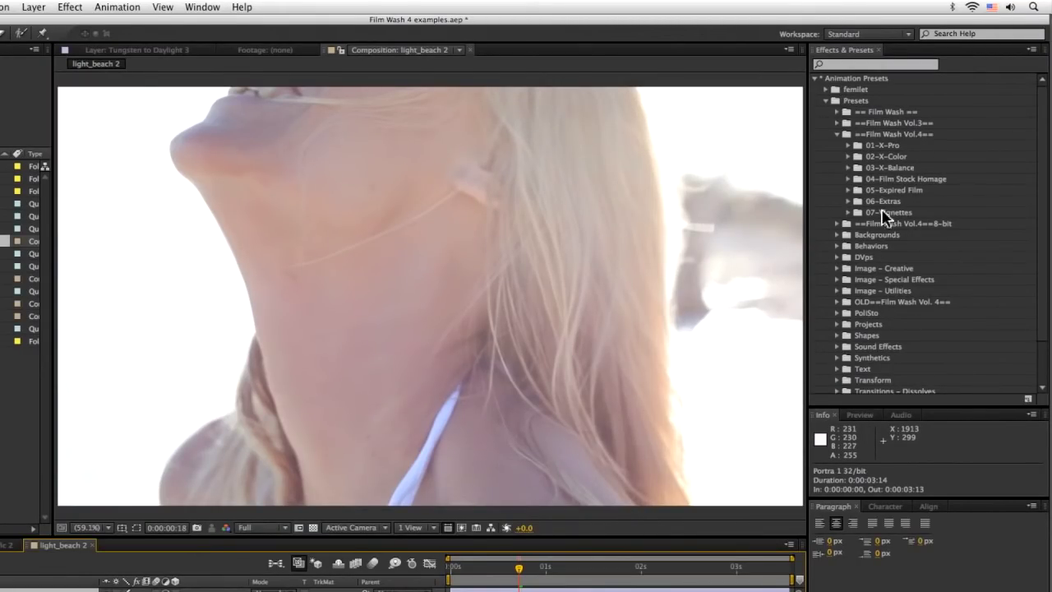
left_click(837, 223)
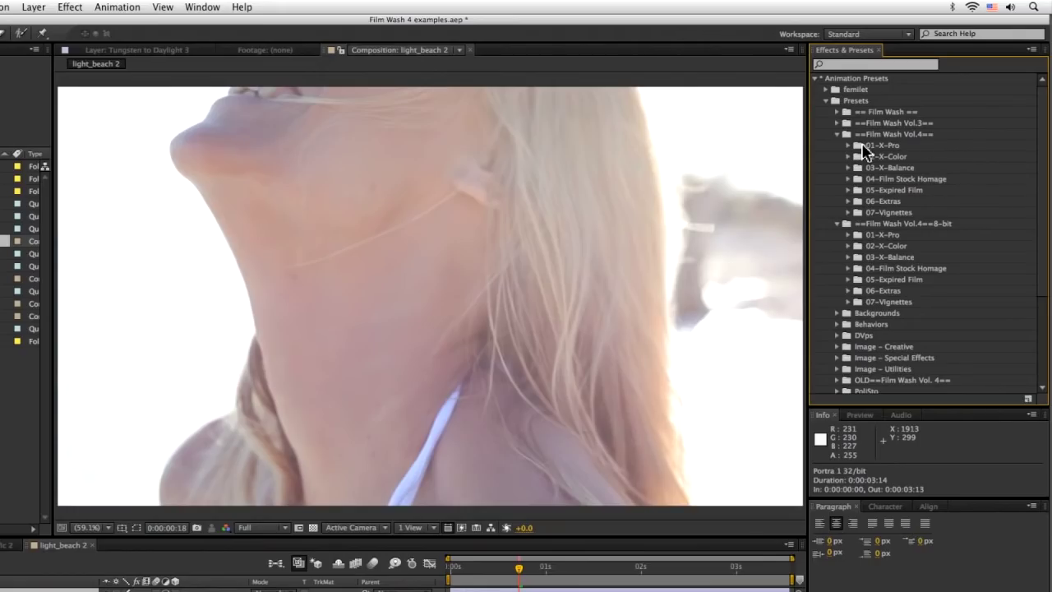
left_click(848, 234)
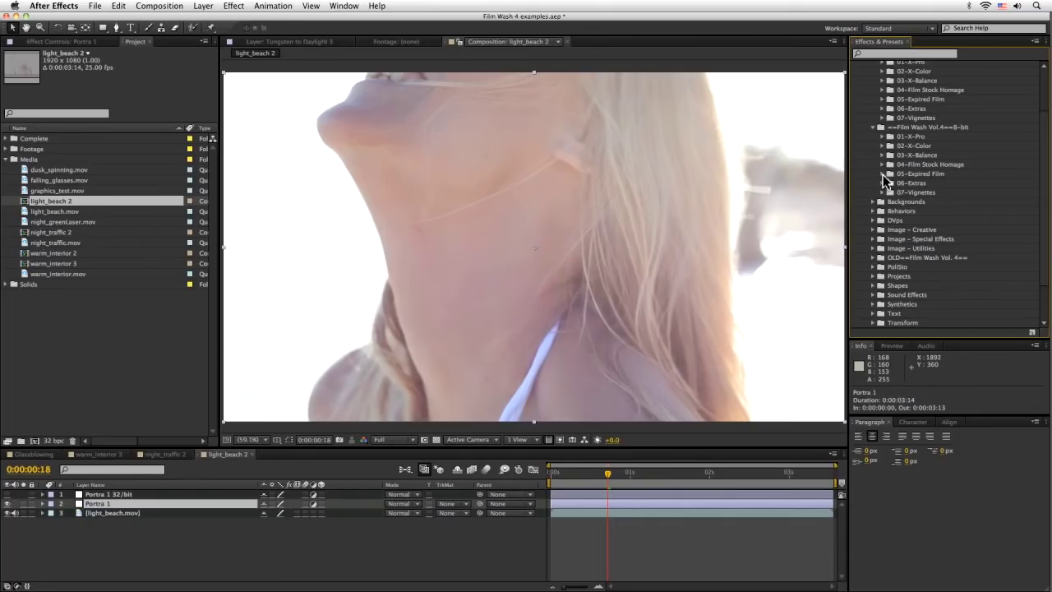
left_click(885, 165)
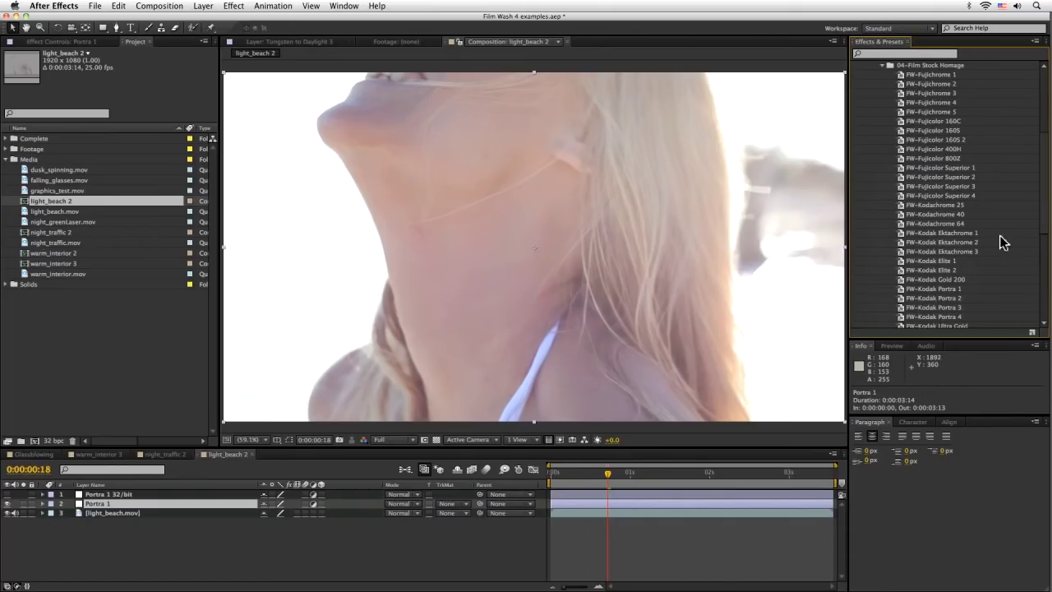
double_click(941, 288)
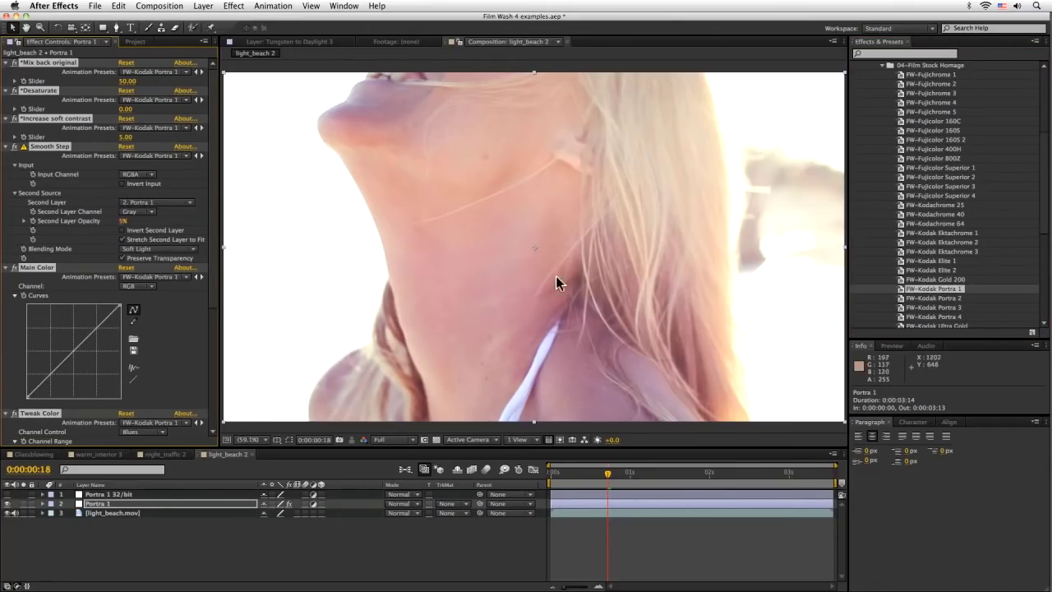
left_click(6, 146, "super")
left_click(44, 196)
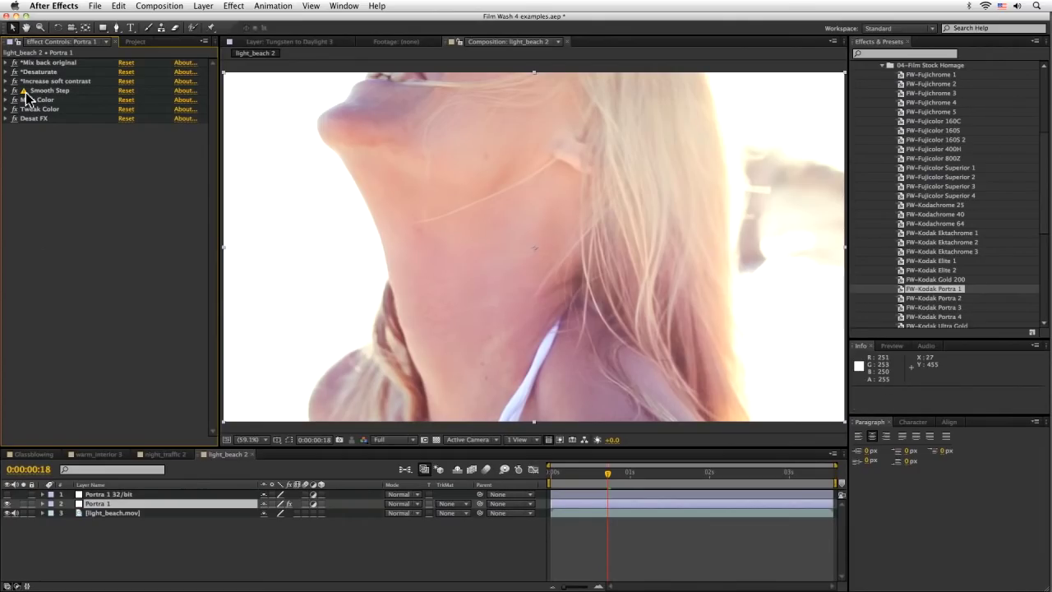
Switch the project color depth from 32 bpc to 16 bpc and back, checking the Smooth Step effect's compatibility warning
left_click(133, 43)
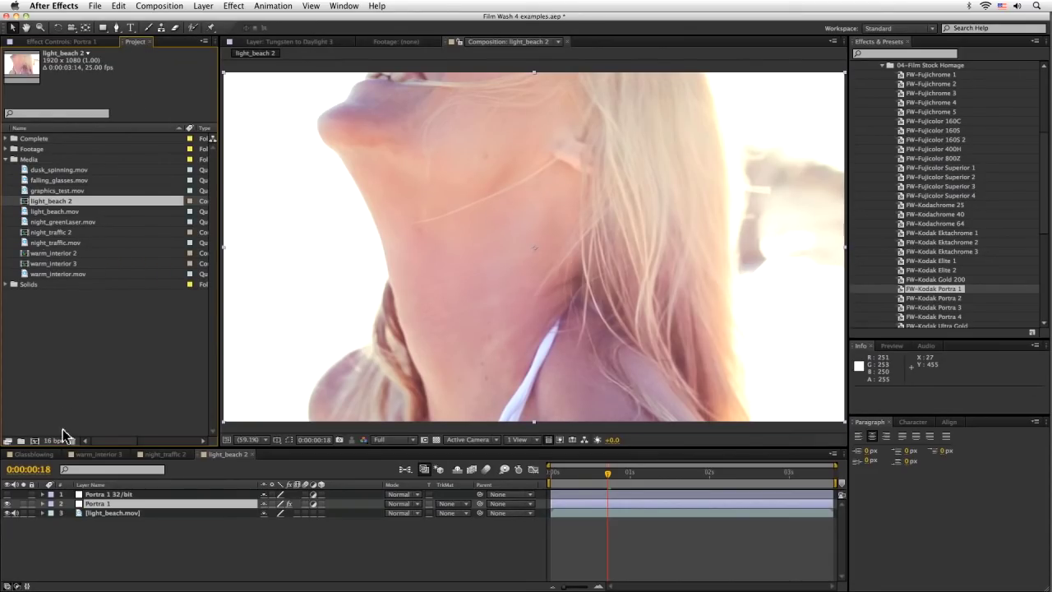
left_click(94, 42)
left_click(141, 42)
left_click(65, 41)
left_click(140, 41)
left_click(66, 41)
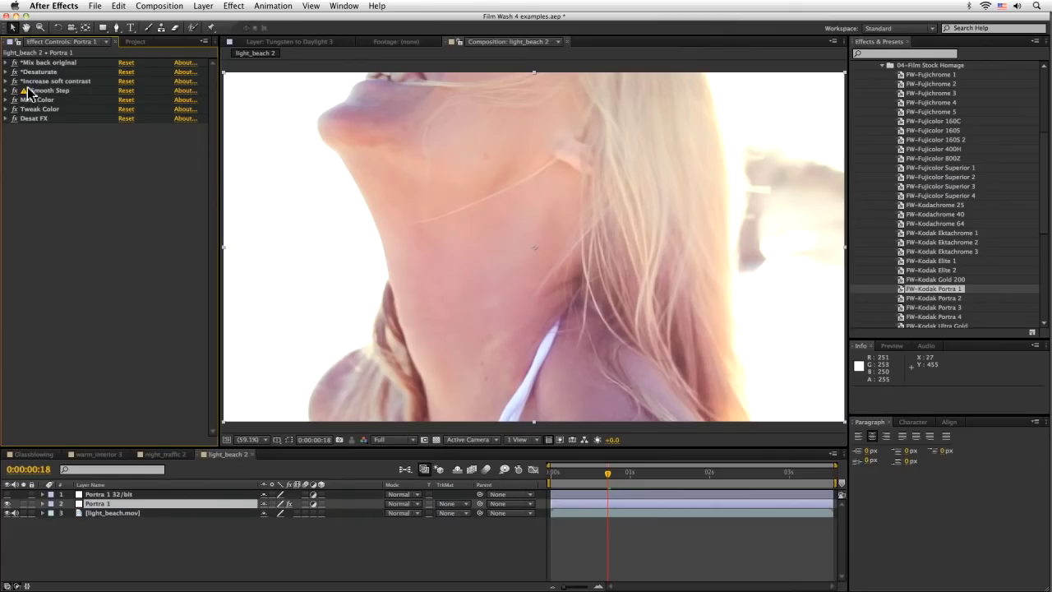
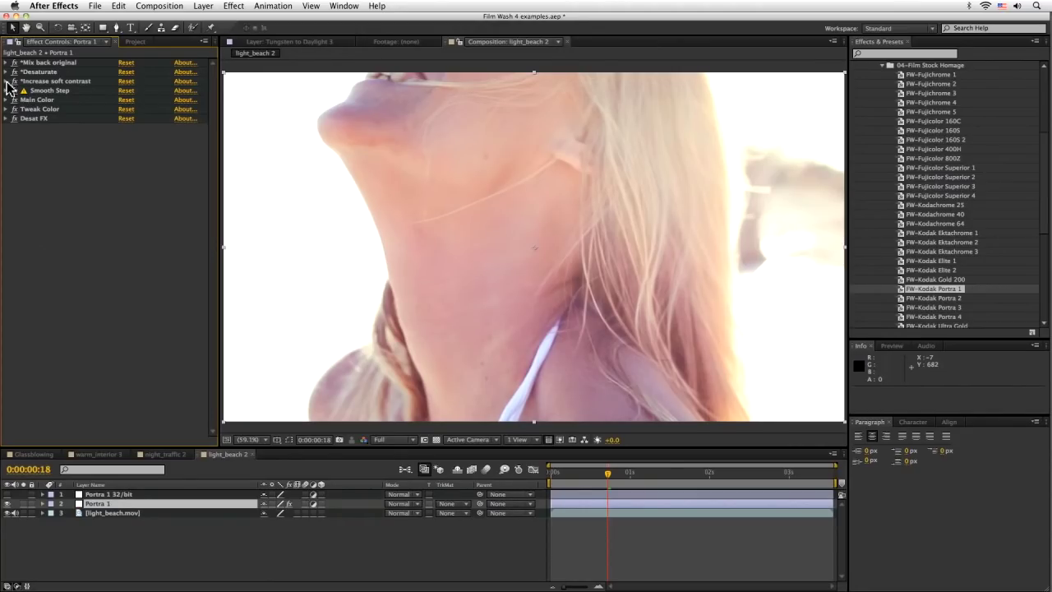
Set the Portra 1 layer's Increase soft contrast slider to 35 and compare the image with the layer off and on
left_click(5, 82)
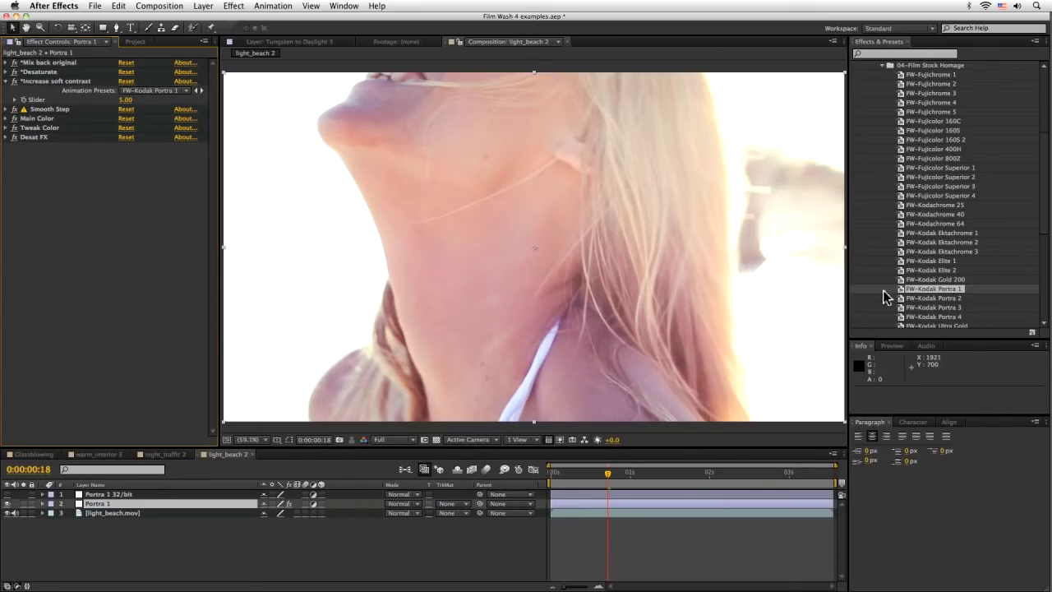
left_click_drag(1045, 189, 1050, 115)
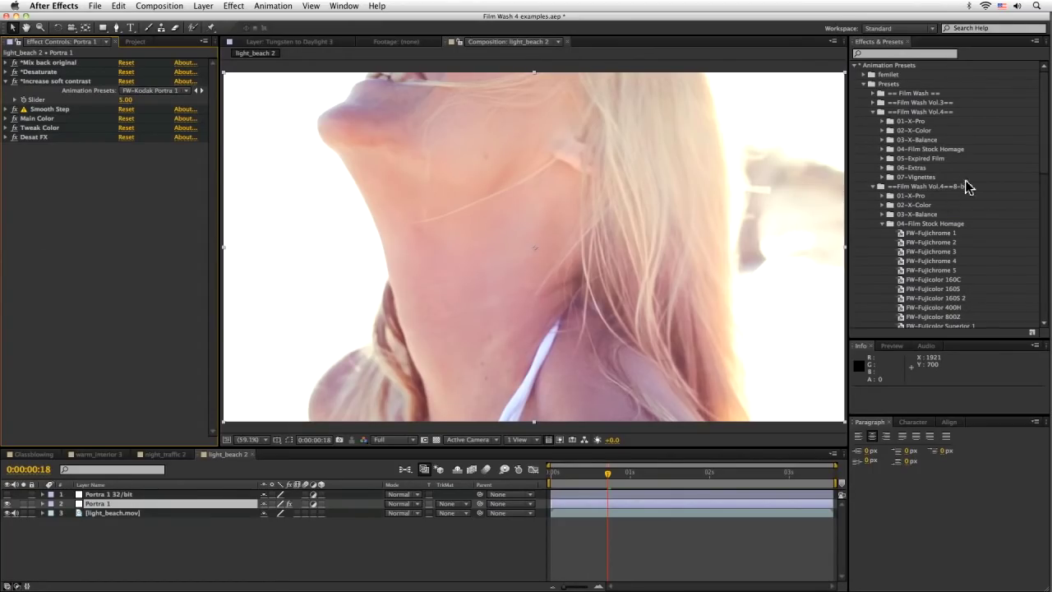
scroll(968, 185, "down", 1)
mouse_move(126, 105)
left_mouse_down()
mouse_move(149, 107)
mouse_move(139, 96)
mouse_move(129, 105)
mouse_move(148, 96)
mouse_move(111, 102)
mouse_move(129, 100)
left_mouse_up()
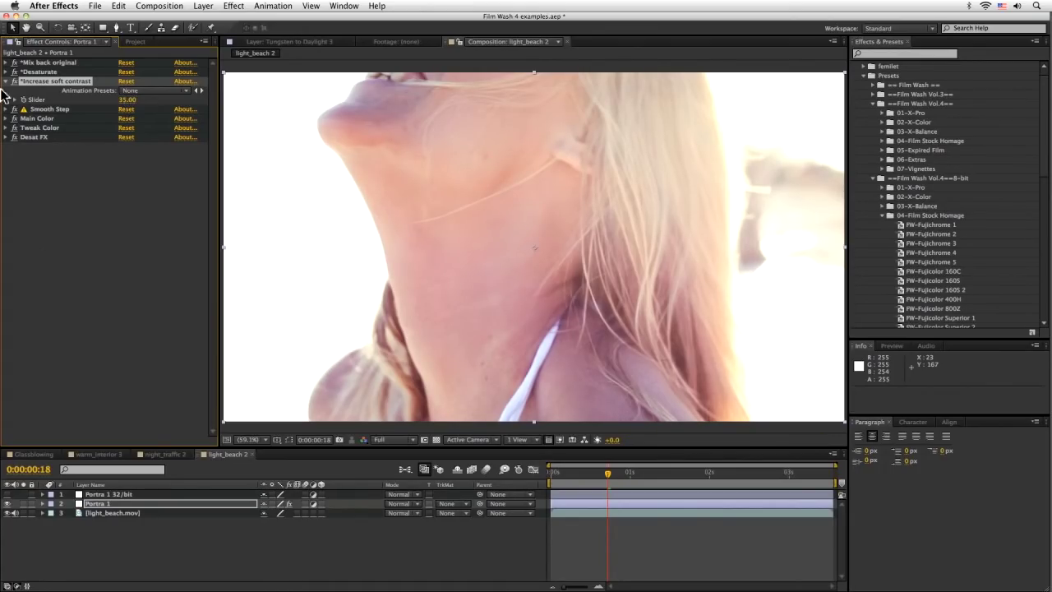
left_click(7, 504)
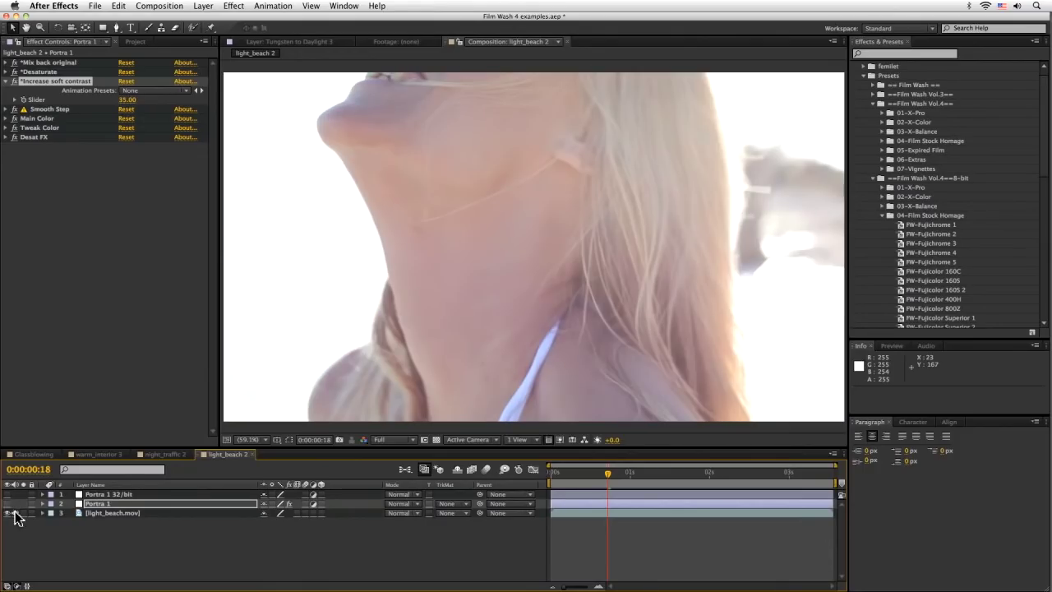
left_click(7, 504)
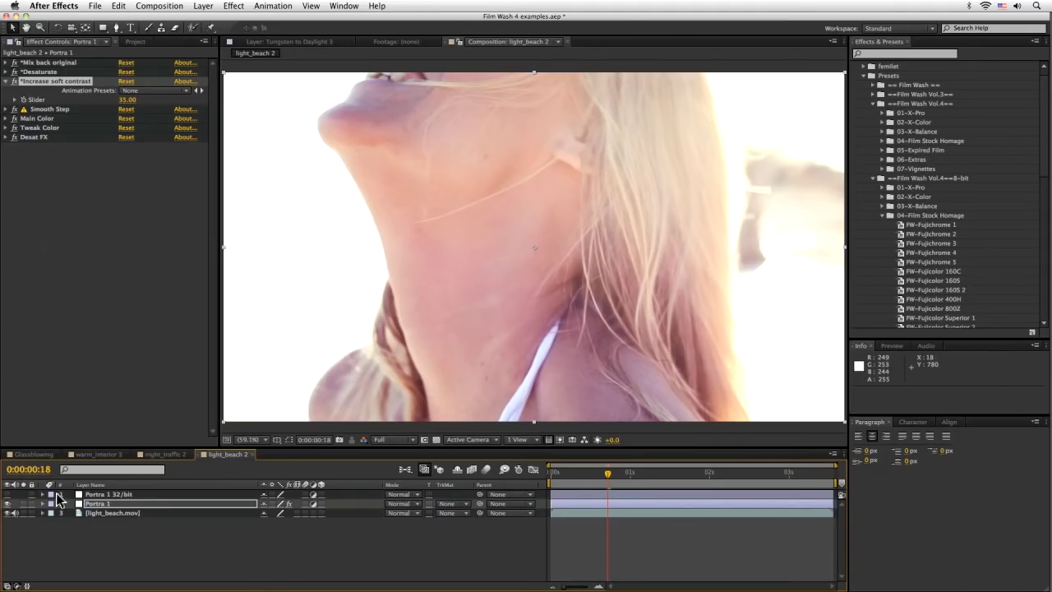
Apply FW-Kodak Portra 1 from the standard Film Wash Vol.4 Film Stock Homage folder to the Portra 1 32/bit layer
left_click(125, 495)
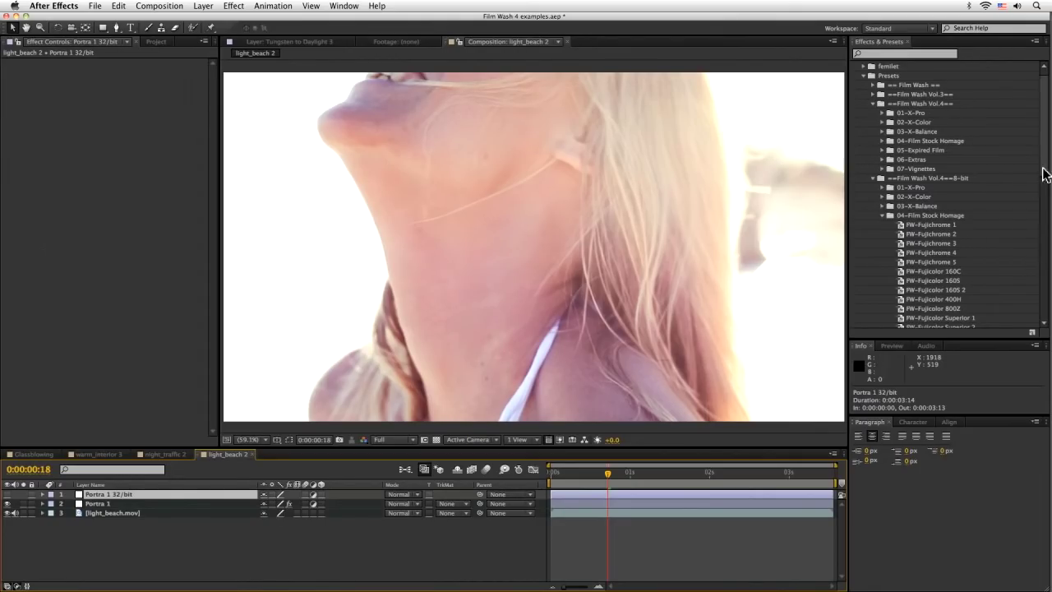
left_click(881, 215)
left_click(873, 178)
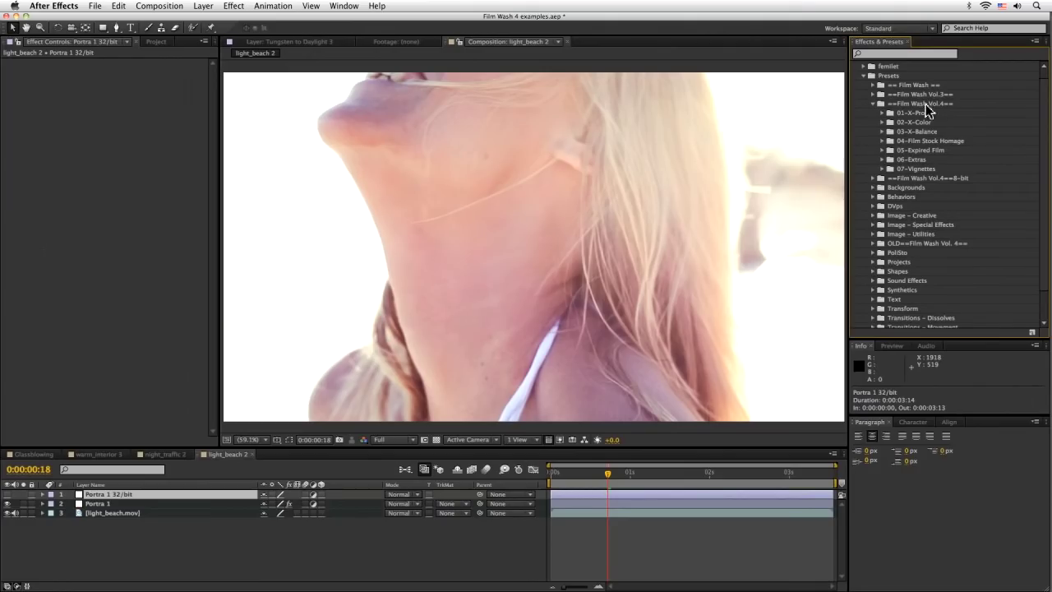
left_click(882, 140)
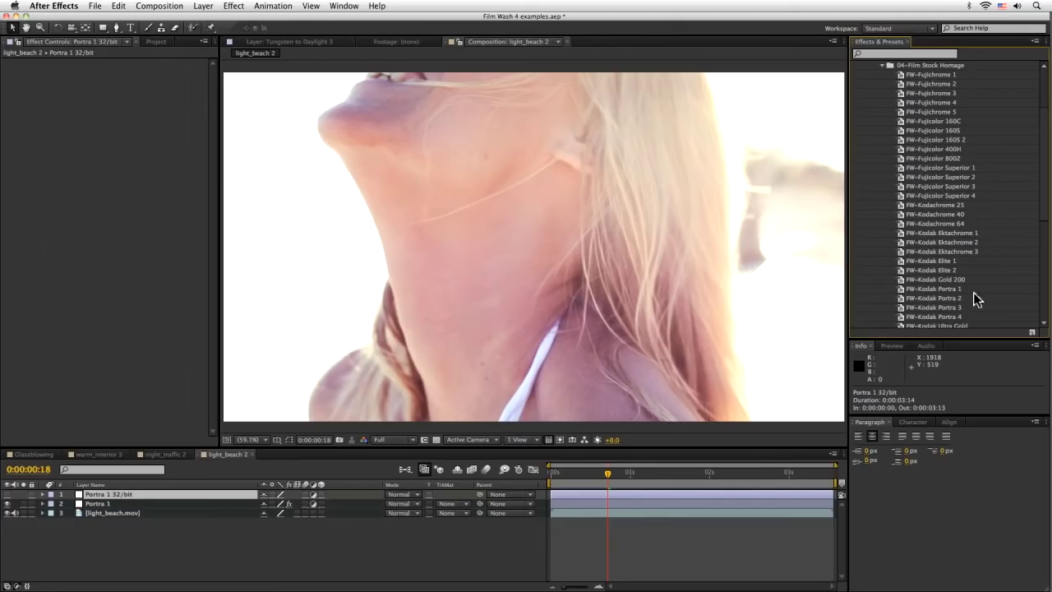
left_click_drag(954, 289, 155, 499)
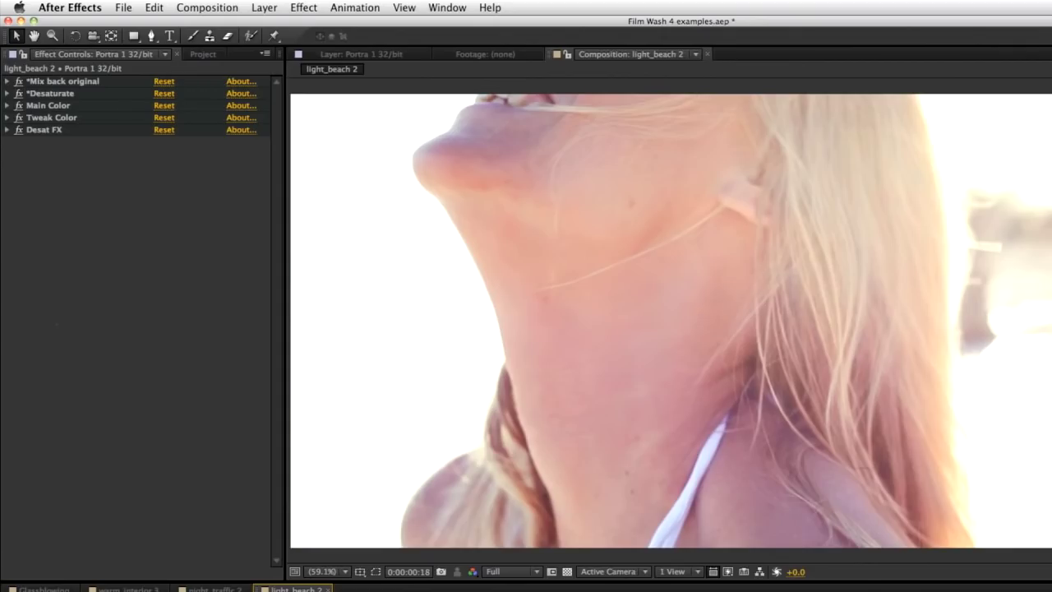
key("ctrl+Down")
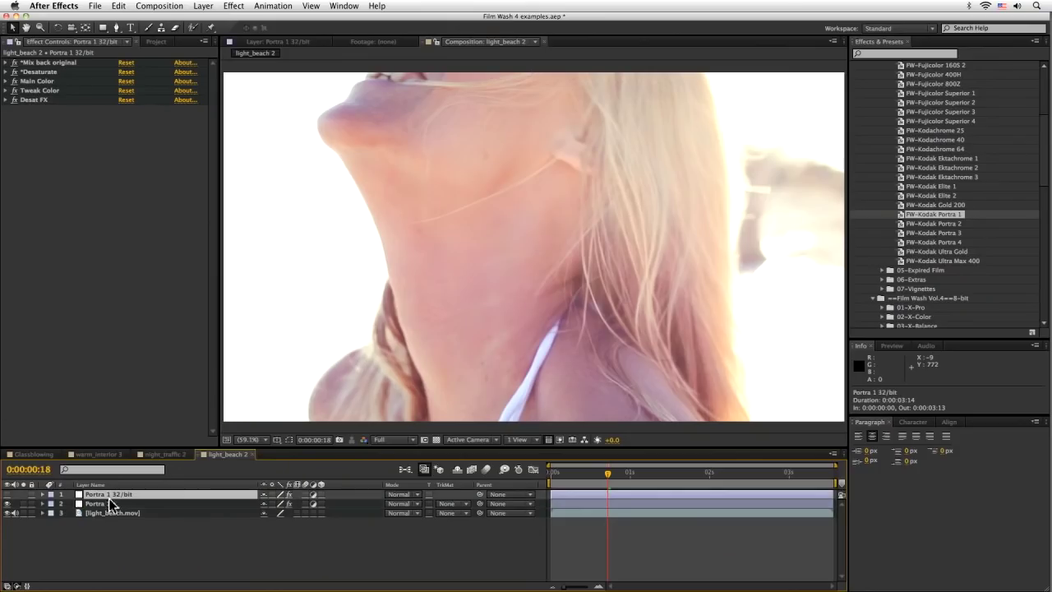
Compare the effect lists of the Portra 1 and Portra 1 32/bit layers against their preset folders
left_click(117, 503)
left_click(148, 497)
mouse_move(1044, 175)
left_mouse_down()
mouse_move(1042, 201)
mouse_move(1041, 164)
left_mouse_up()
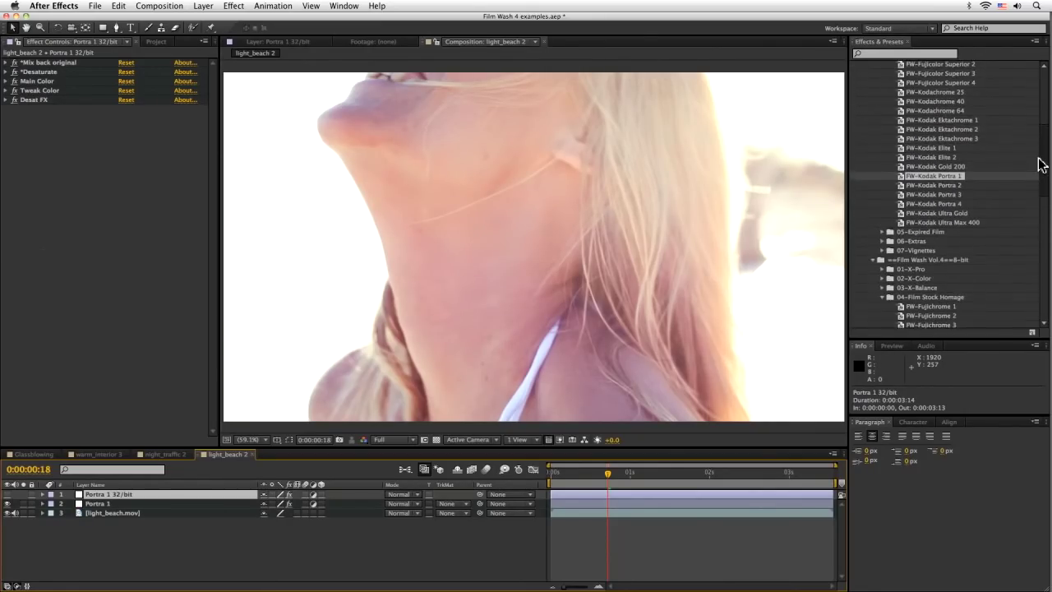
left_click(96, 503)
Replace the Portra 1 32/bit layer with a new adjustment layer placed below Portra 1
left_click(119, 493)
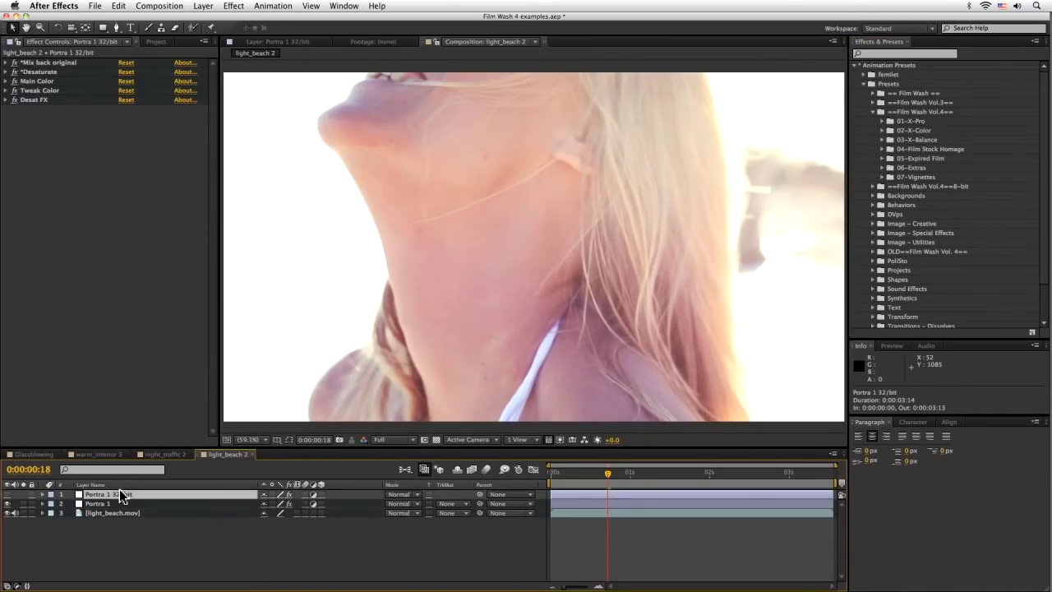
key("Delete")
left_click(204, 6)
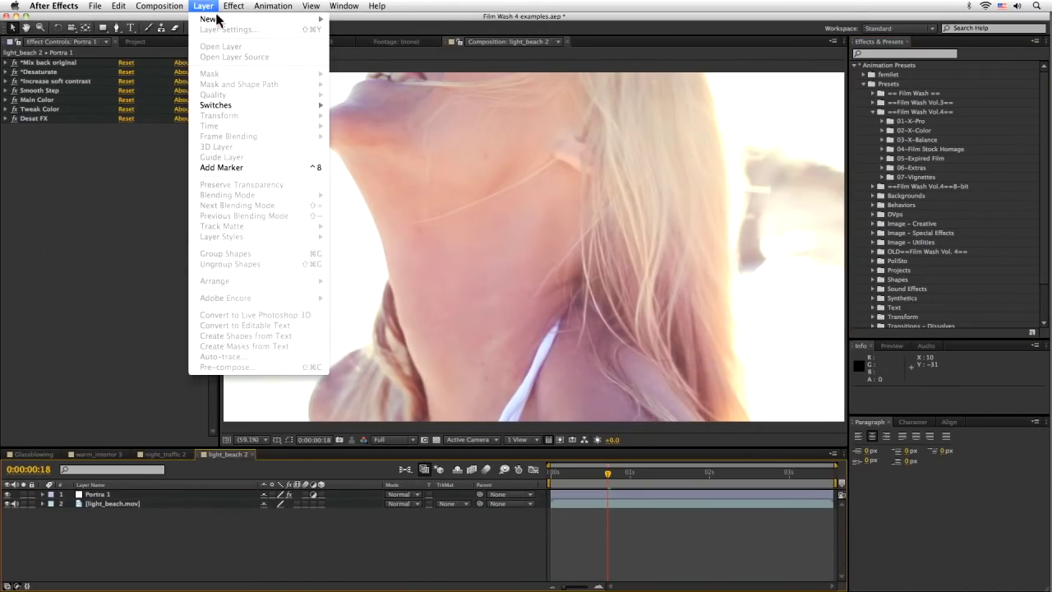
mouse_move(216, 19)
left_click(368, 86)
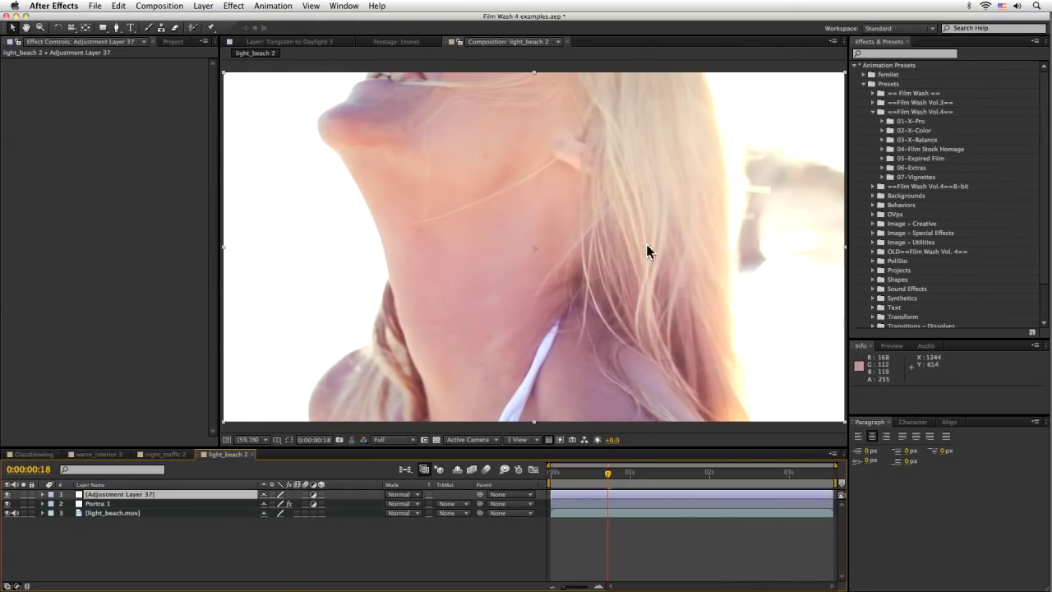
left_click_drag(97, 509, 97, 493)
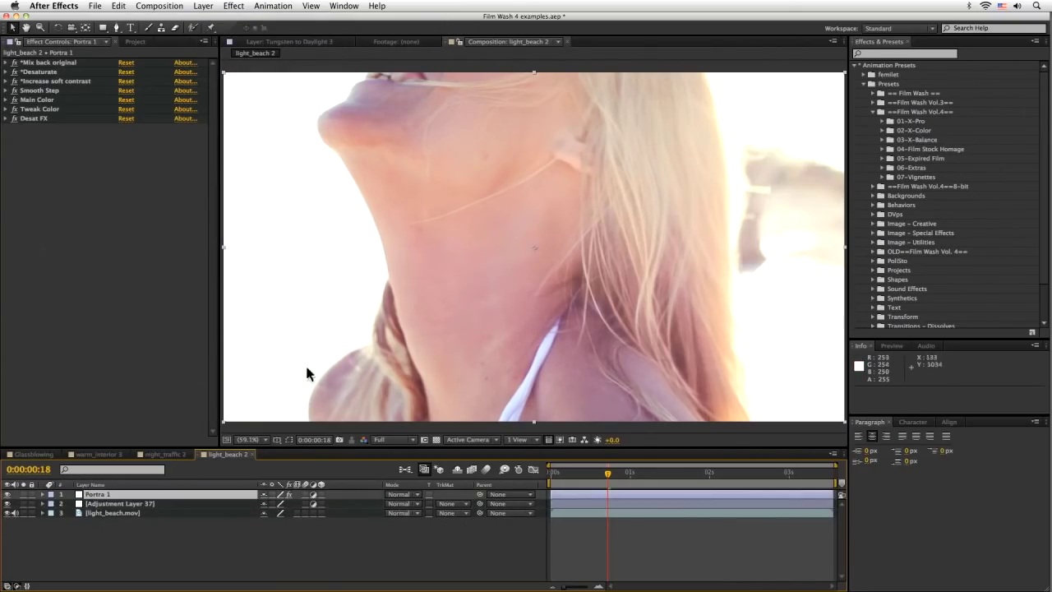
Hide the Portra 1 layer and apply the FW-Daylight to Tungsten 3 preset from 03-X-Balance to the new adjustment layer
left_click(7, 494)
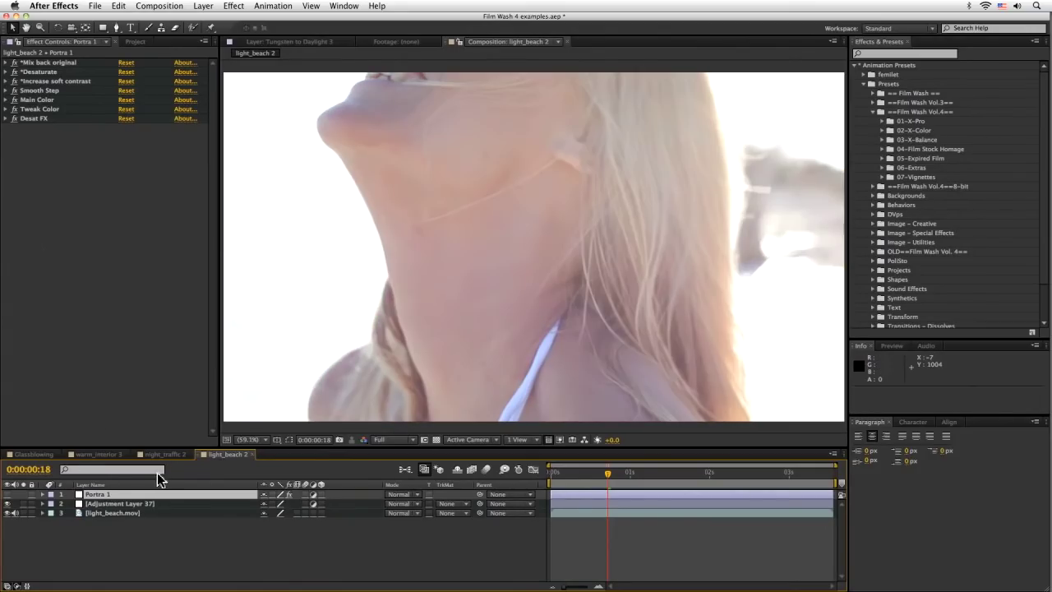
left_click(6, 494)
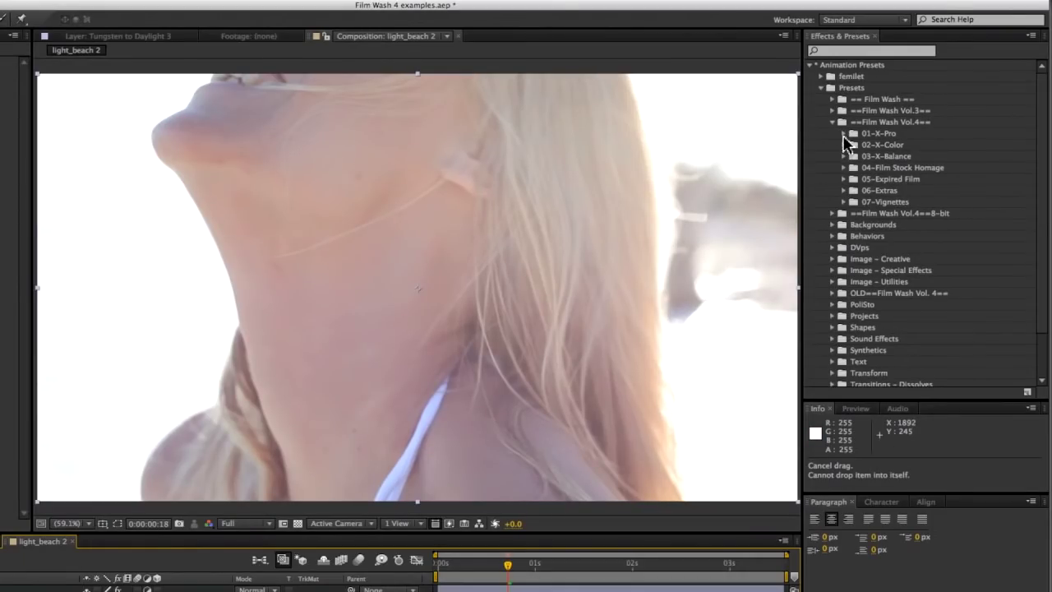
left_click(844, 156)
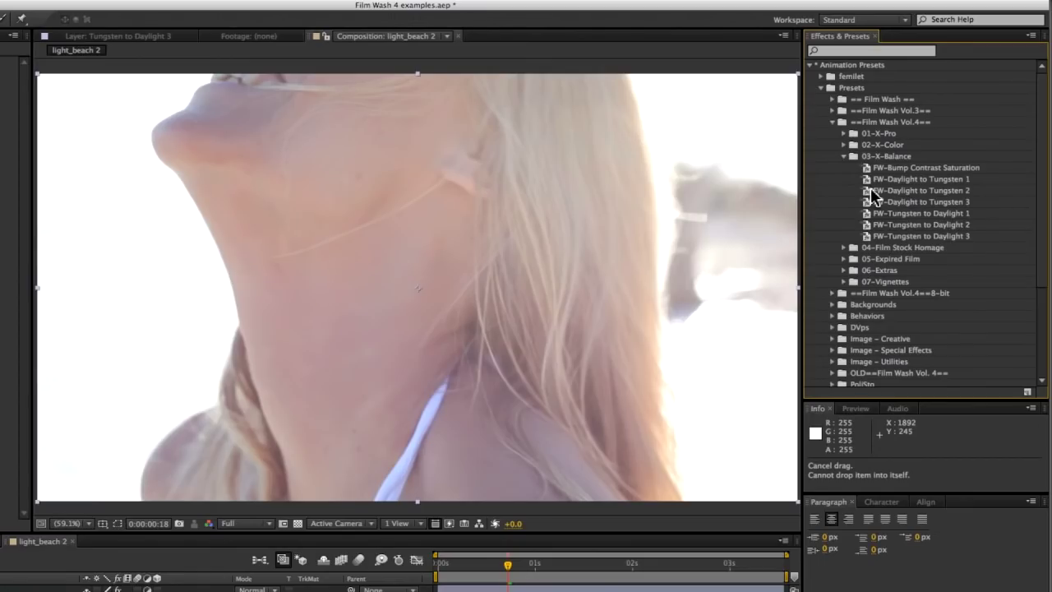
left_click(911, 203)
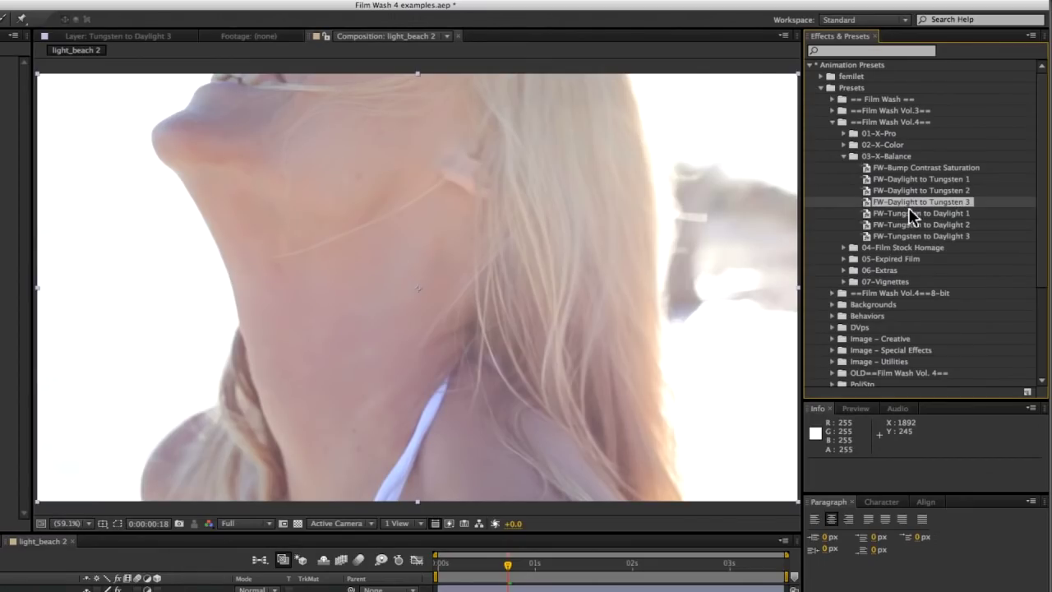
double_click(909, 205)
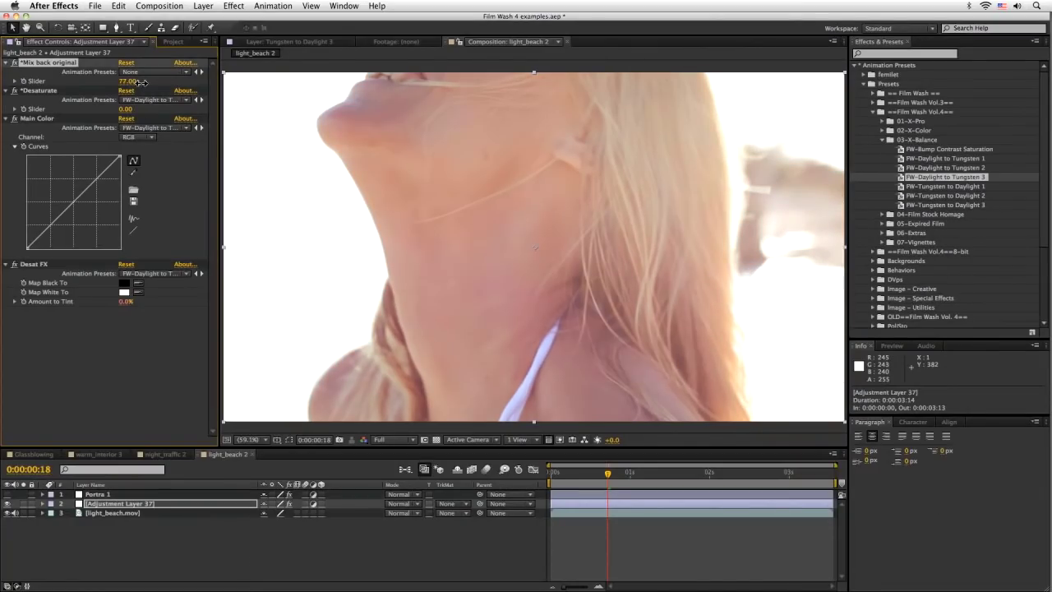
Set the adjustment layer's Mix back original slider to 76 and toggle the layer's visibility to compare the image
left_click(8, 504)
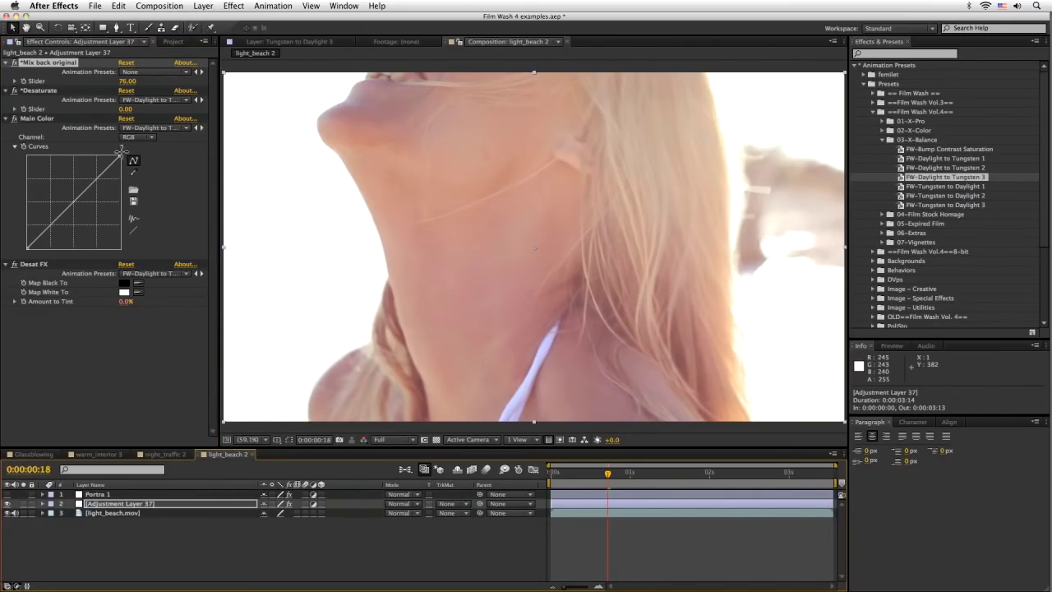
left_click(115, 83)
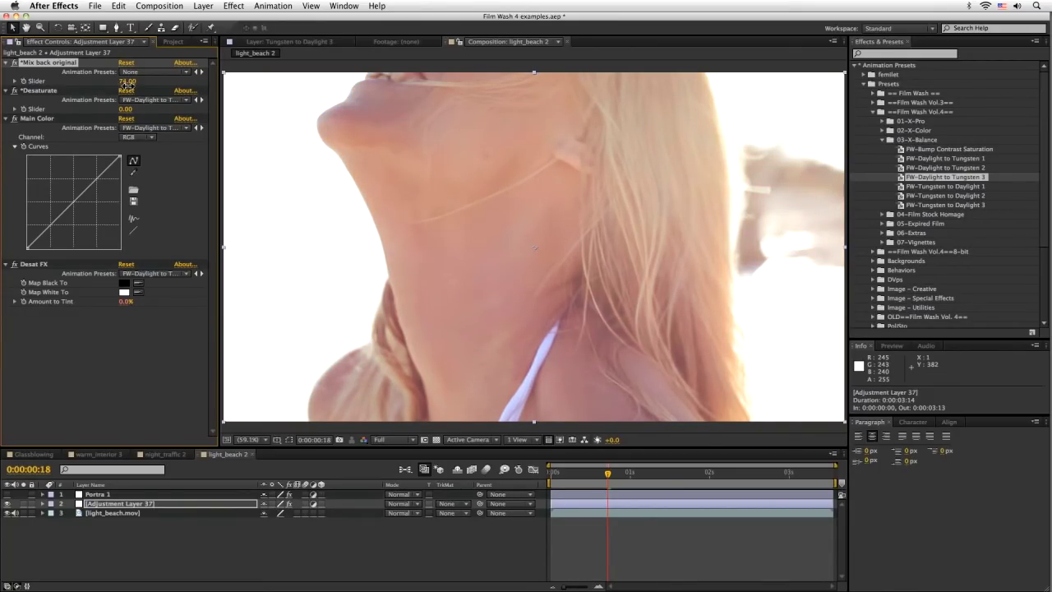
left_click(10, 509)
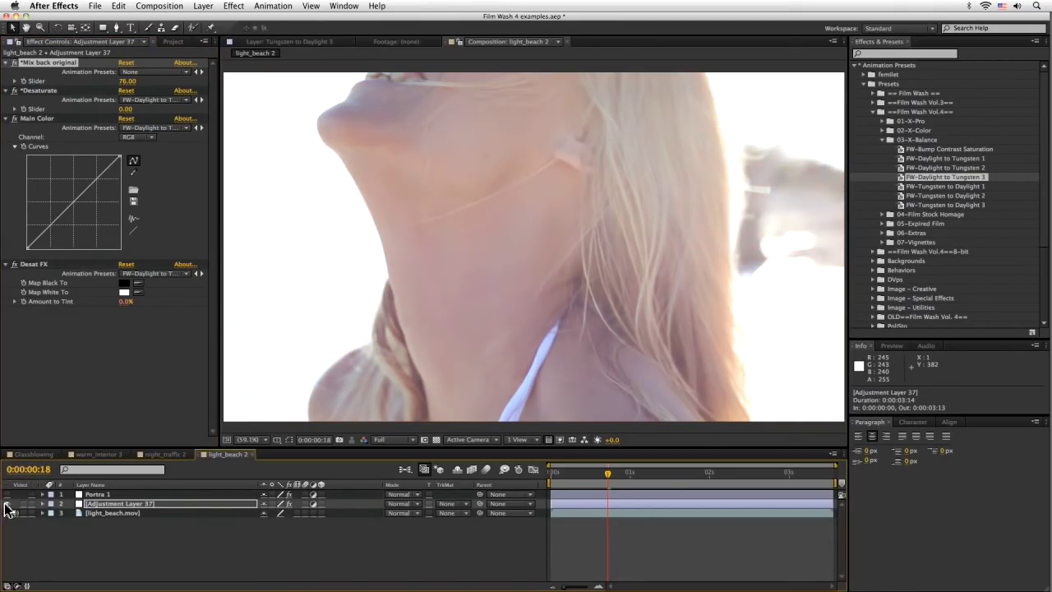
Rename the adjustment layer as Daylight to Tungsten 3
type("fa")
key("Return")
key("Return")
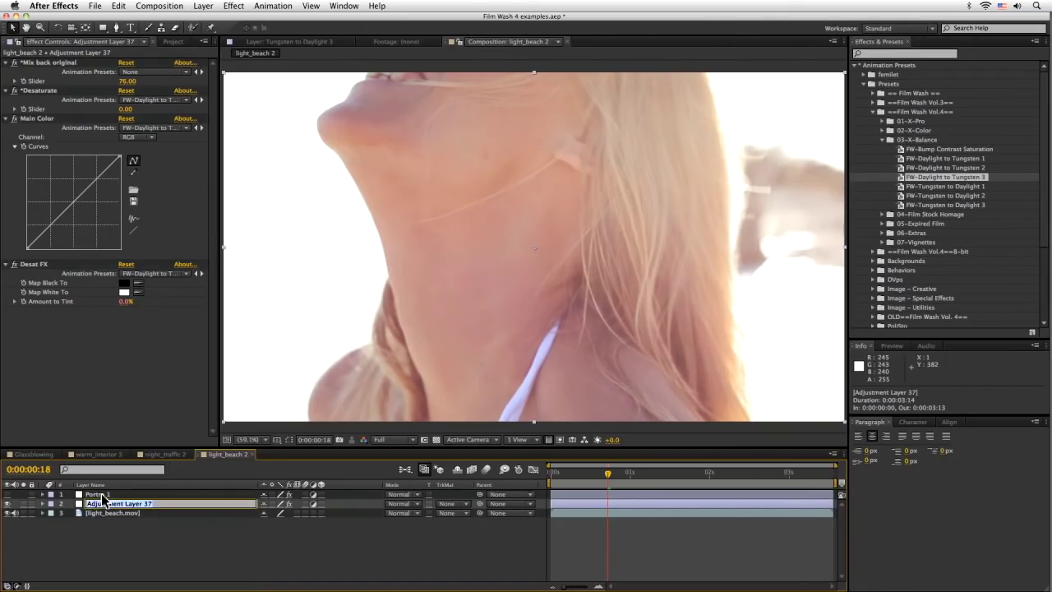
type("Daylight to Tungsten 3")
key("Return")
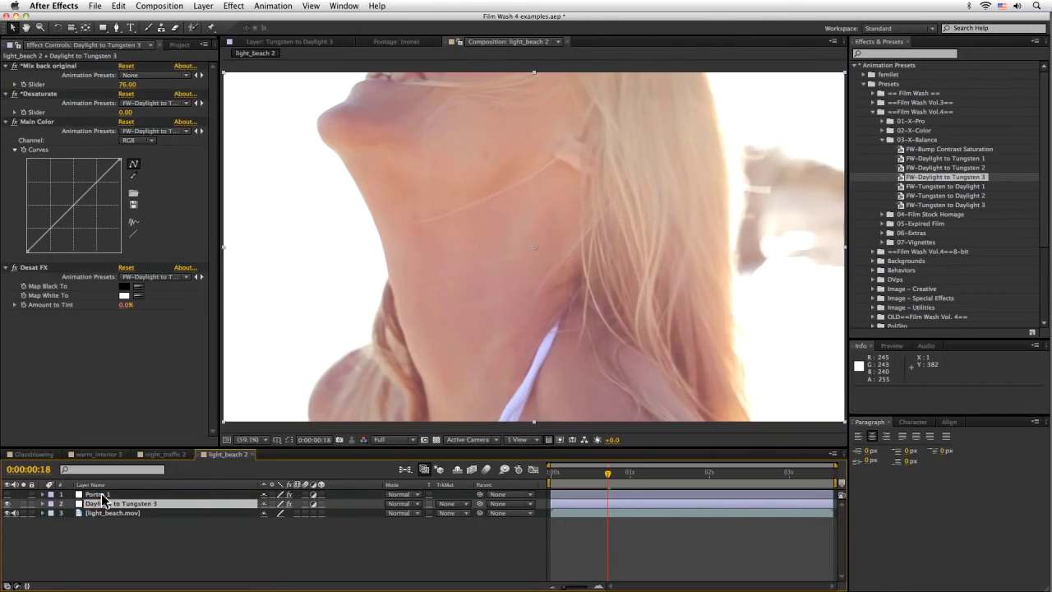
Turn the Portra 1 layer's visibility back on and select that layer
left_click(7, 503)
left_click(97, 494)
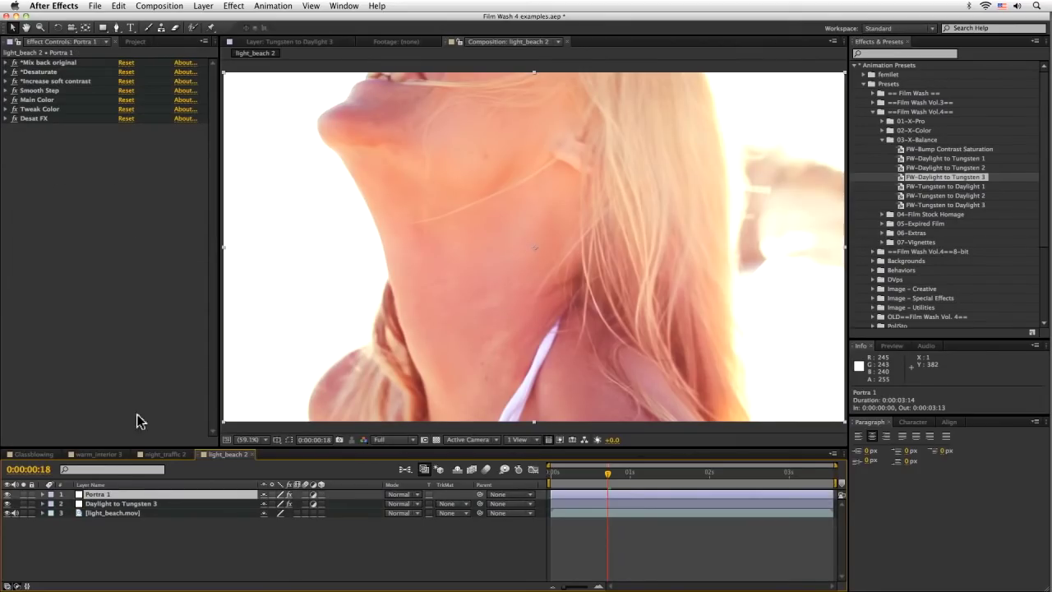
Set the Portra 1 layer's Mix back original slider to 57 and compare the graded result with the soloed original clip
left_click(5, 62)
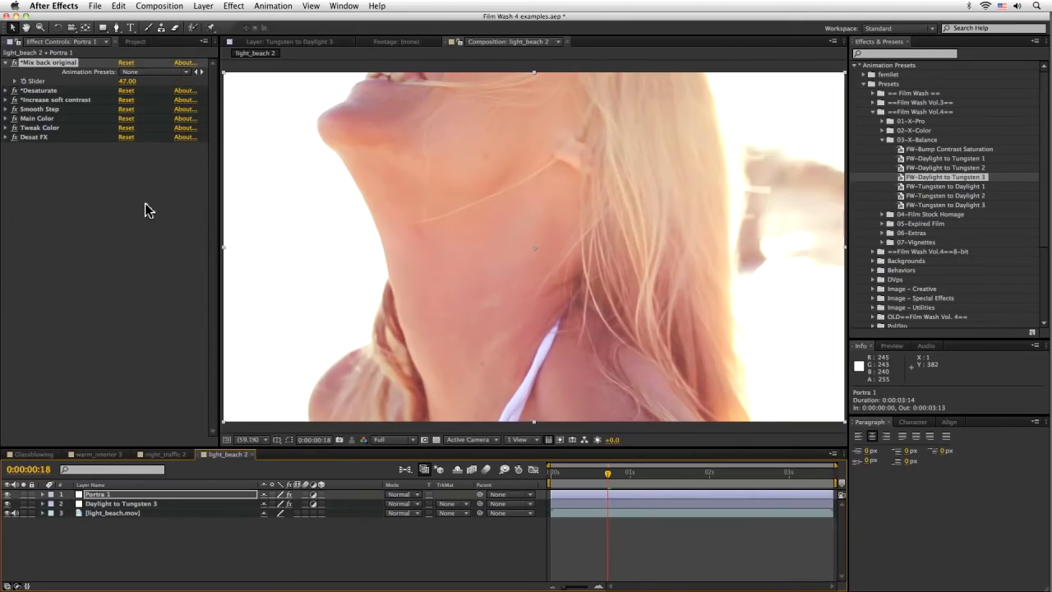
mouse_move(126, 81)
left_mouse_down()
mouse_move(141, 80)
mouse_move(123, 77)
left_mouse_up()
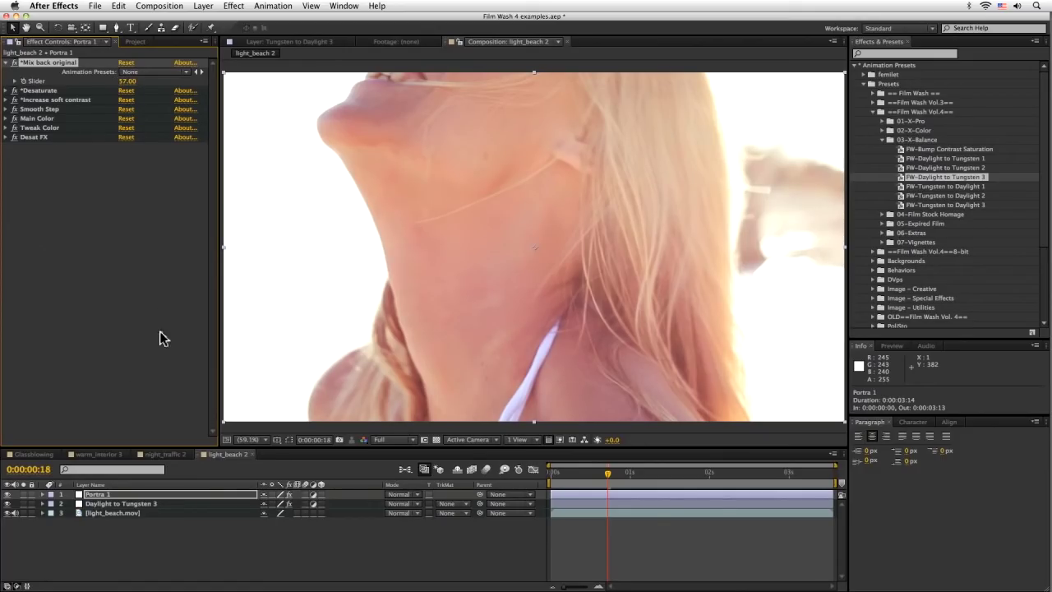
left_click(23, 513)
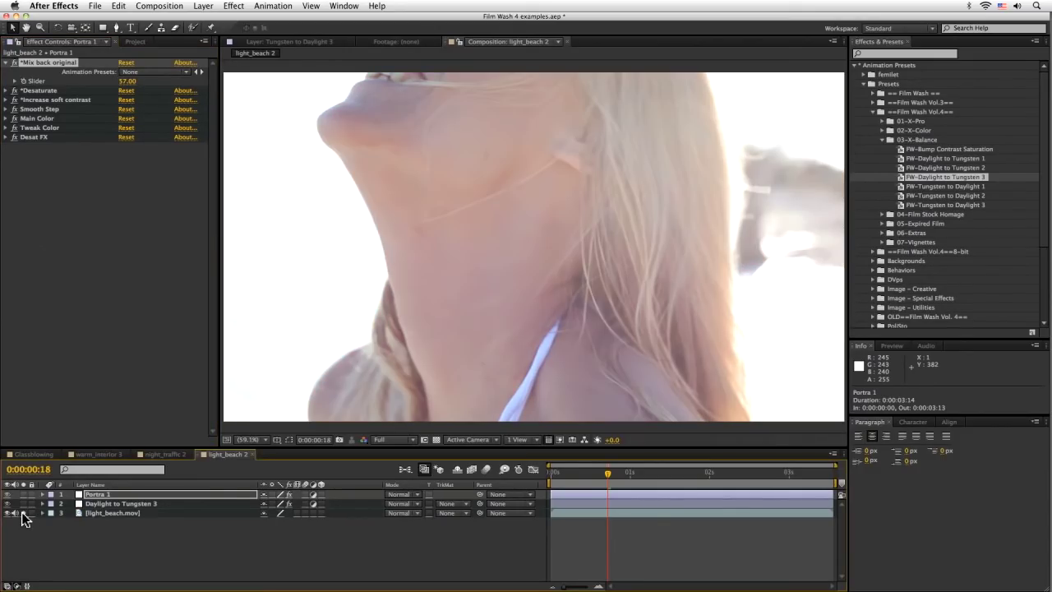
left_click(24, 514)
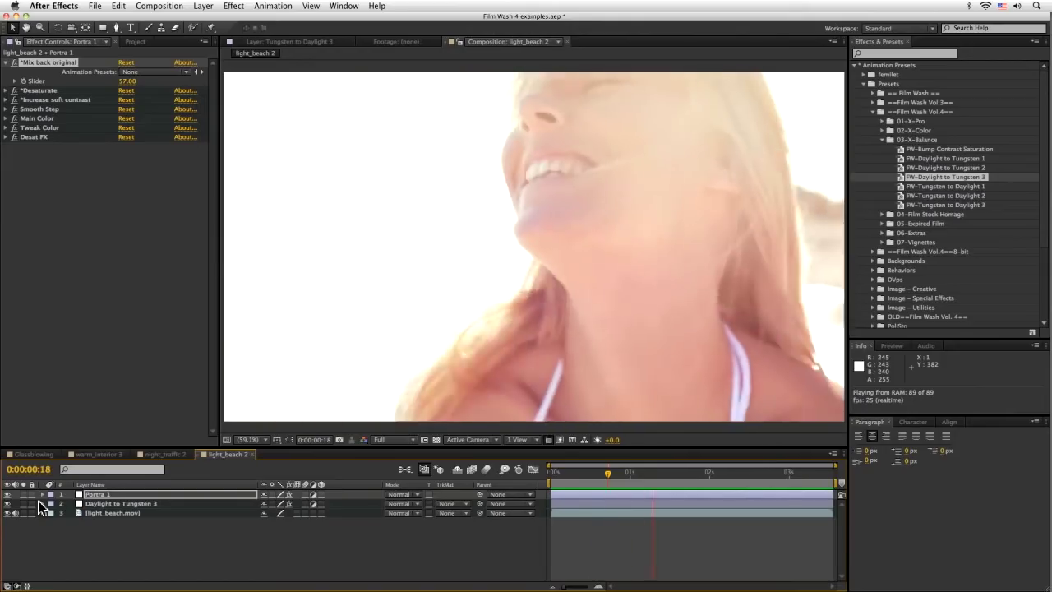
key("space")
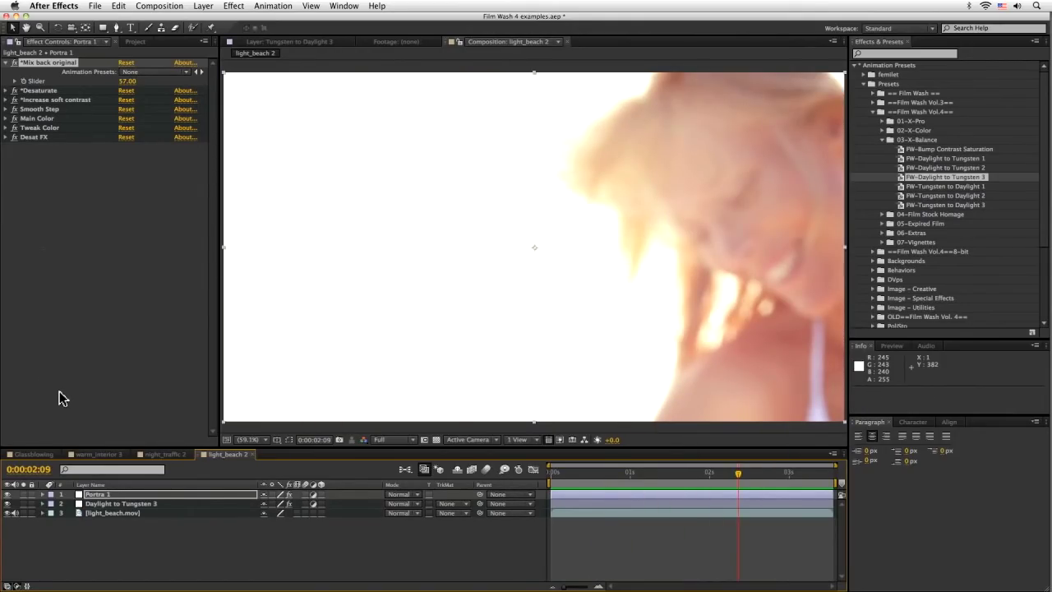
Create a composition from dusk_spinning.mov, preview its playback and park the time indicator at 0:00:01:10
left_click(132, 41)
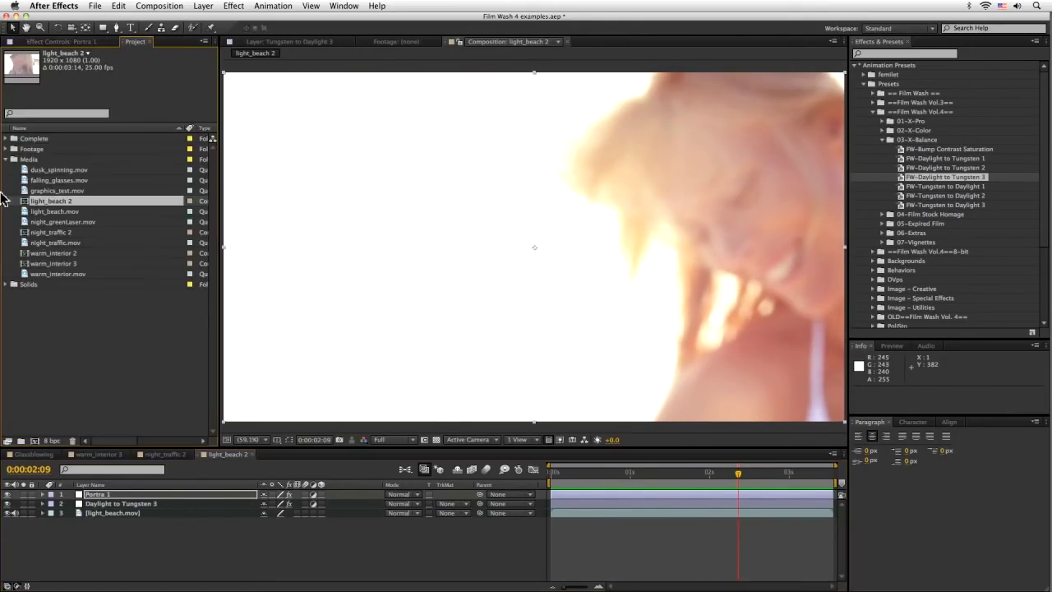
left_click_drag(34, 172, 34, 440)
key("space")
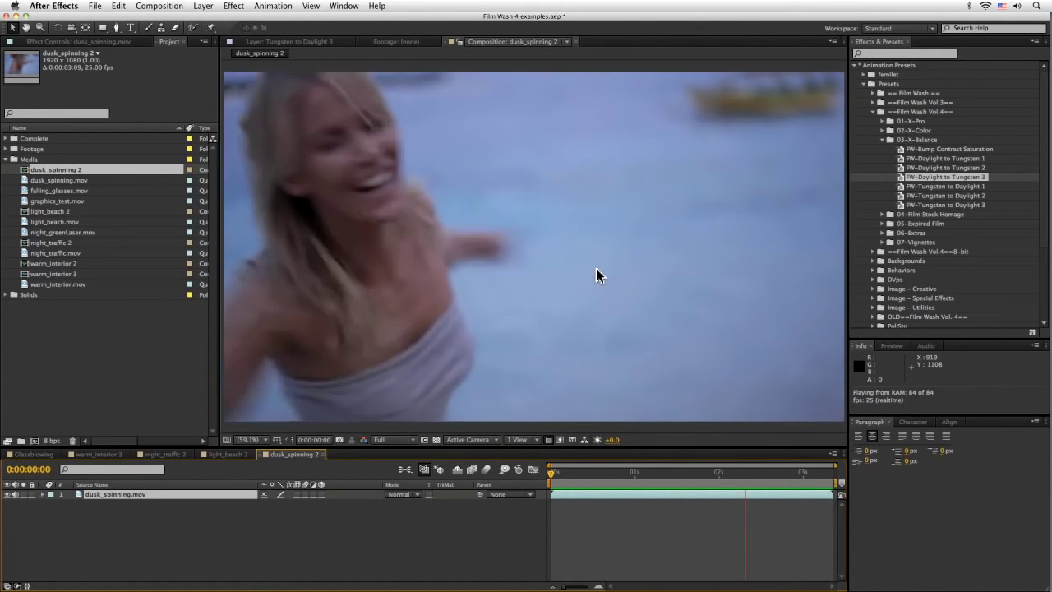
key("space")
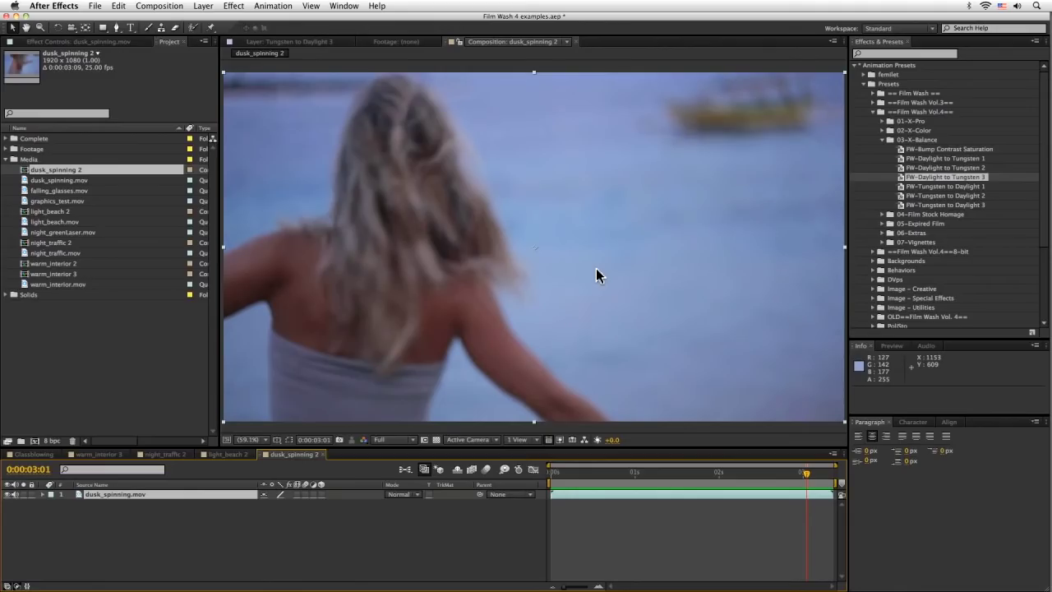
left_click_drag(554, 474, 664, 478)
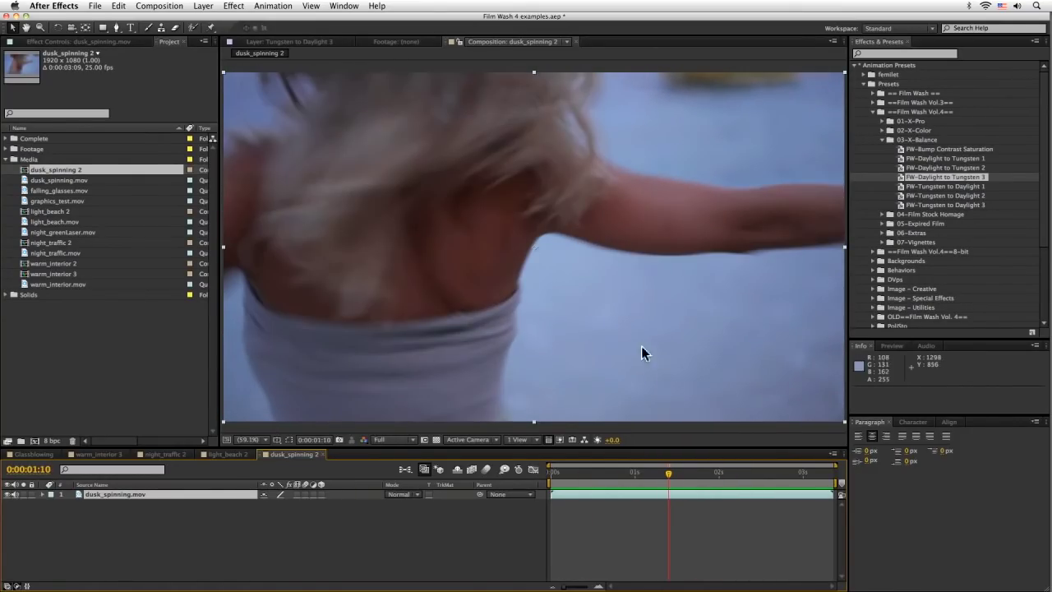
Add an adjustment layer above the dusk_spinning clip and apply the FW-Bright Faded Magenta preset from 01-X-Pro
left_click(234, 6)
mouse_move(203, 6)
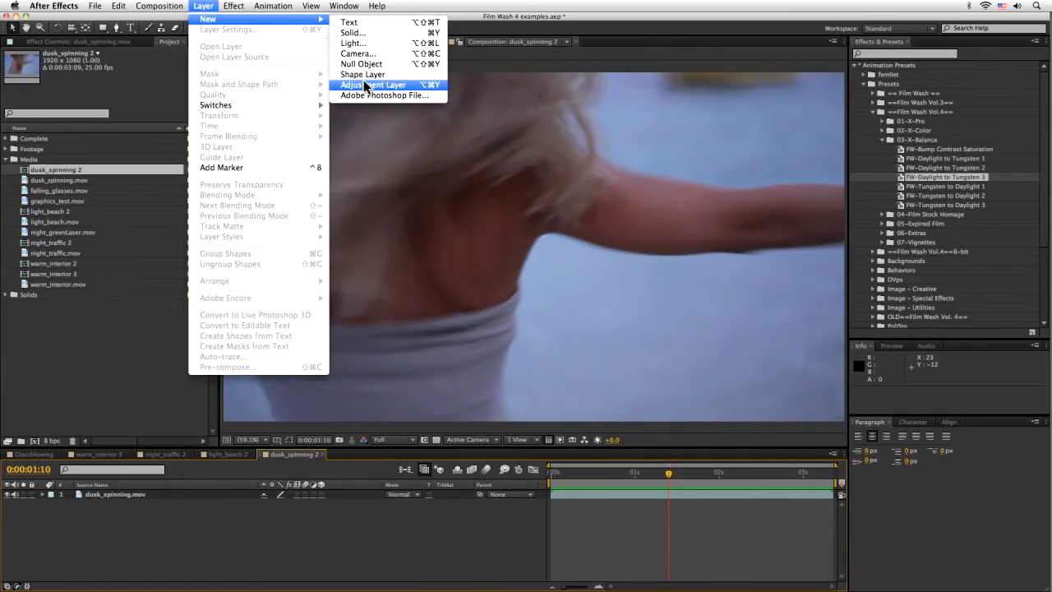
left_click(370, 87)
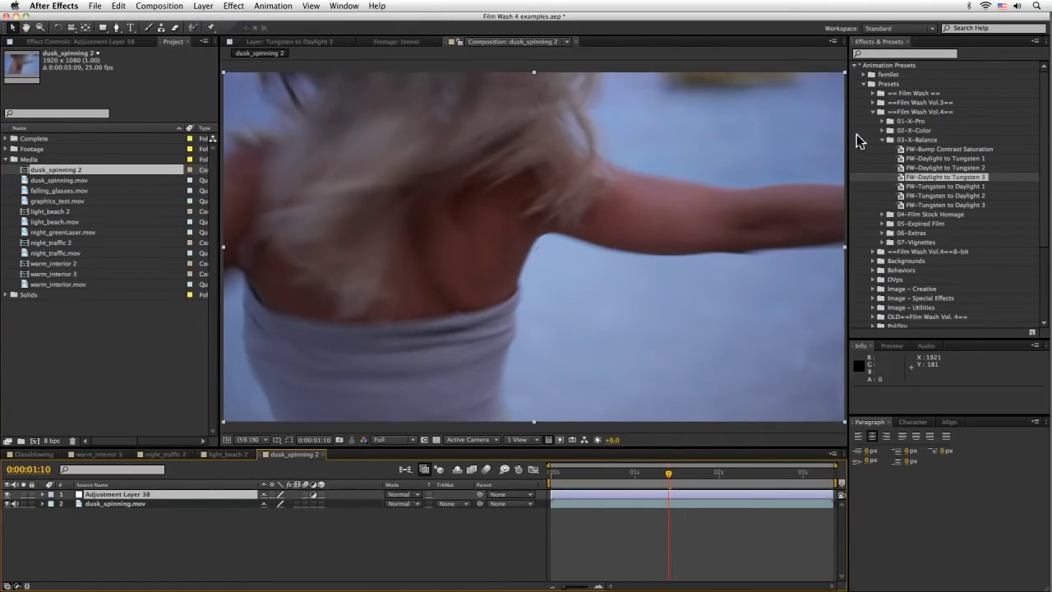
left_click(881, 139)
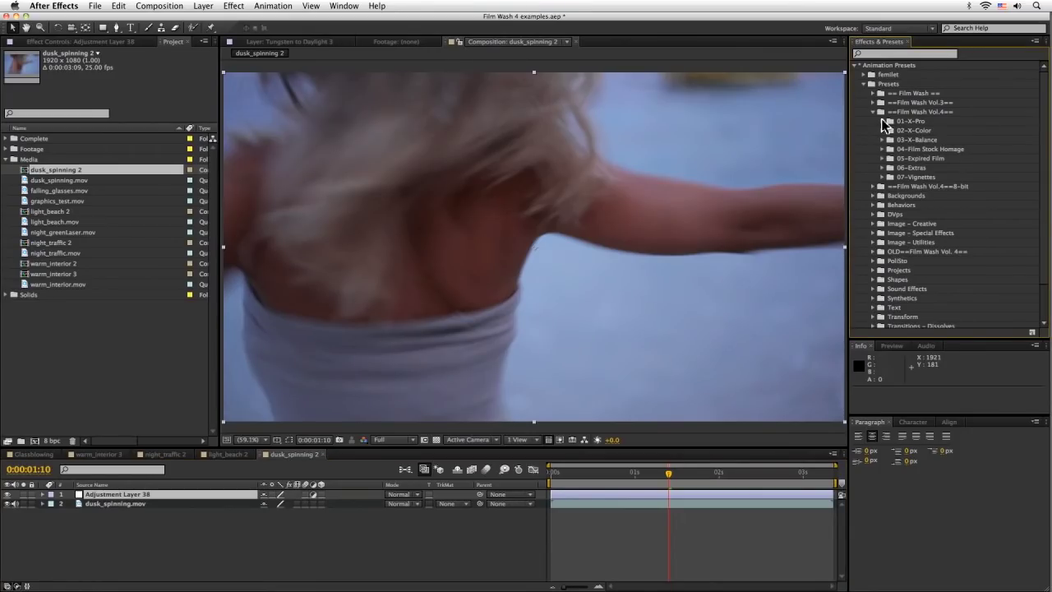
left_click(882, 120)
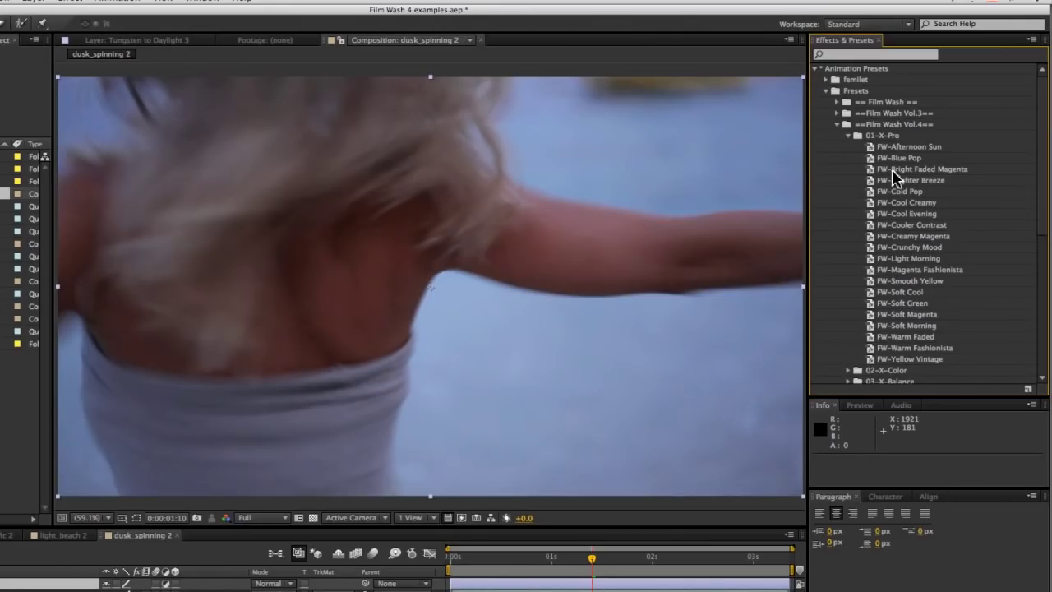
left_click(946, 174)
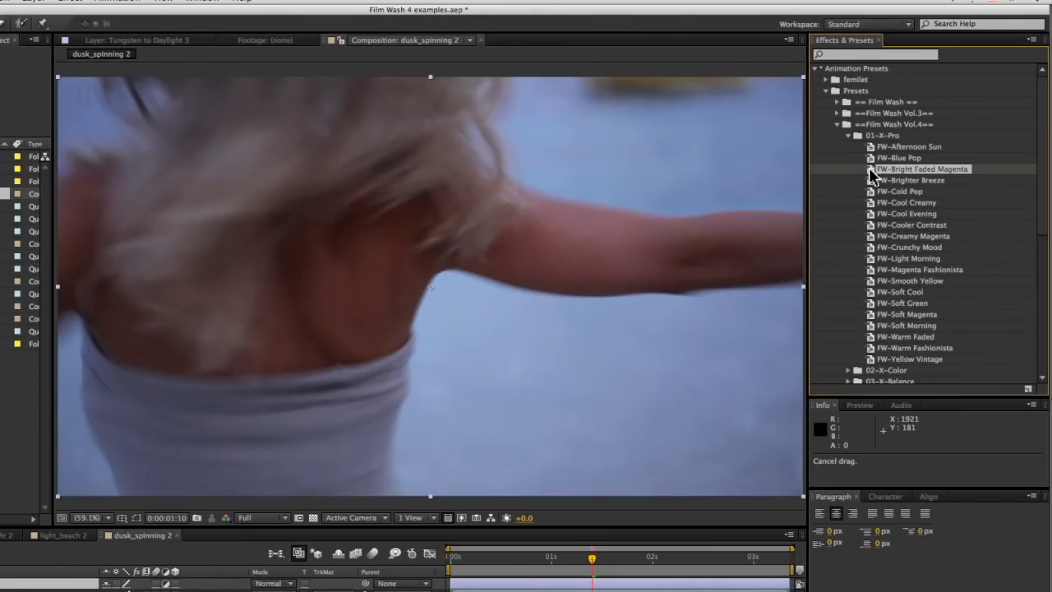
left_click_drag(729, 346, 719, 366)
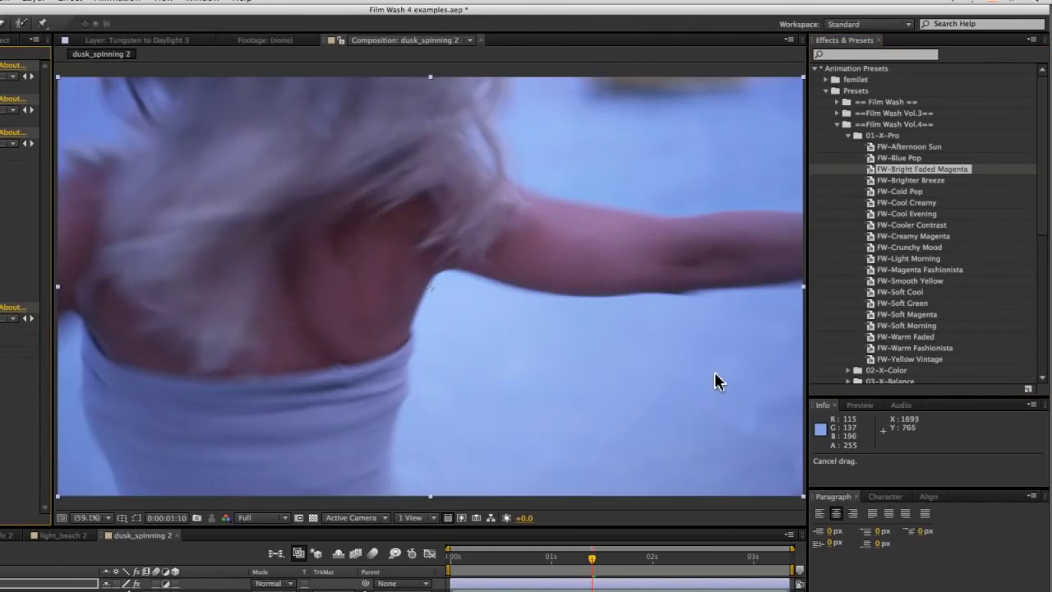
Scrub through the graded clip to 0:00:02:11 and set the adjustment layer's Mix back original slider to 64
left_click_drag(488, 556, 528, 570)
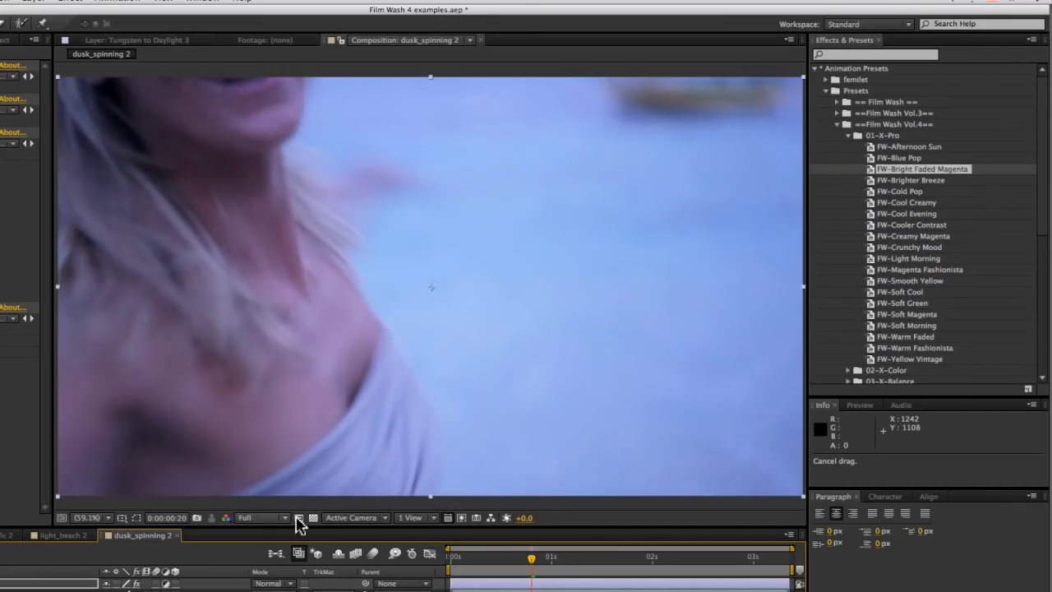
left_click_drag(531, 560, 628, 572)
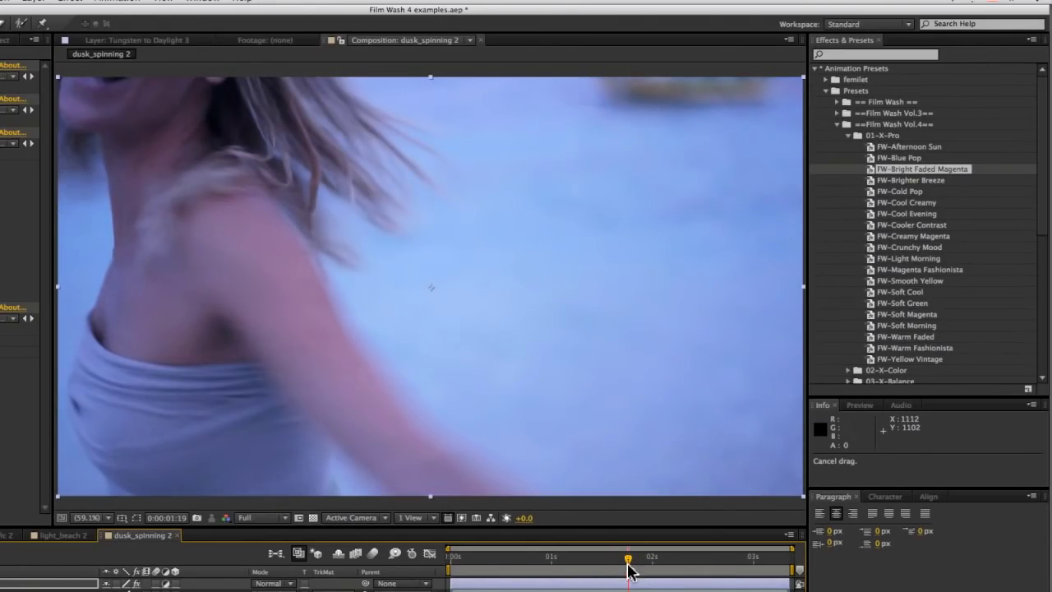
left_click_drag(628, 564, 702, 567)
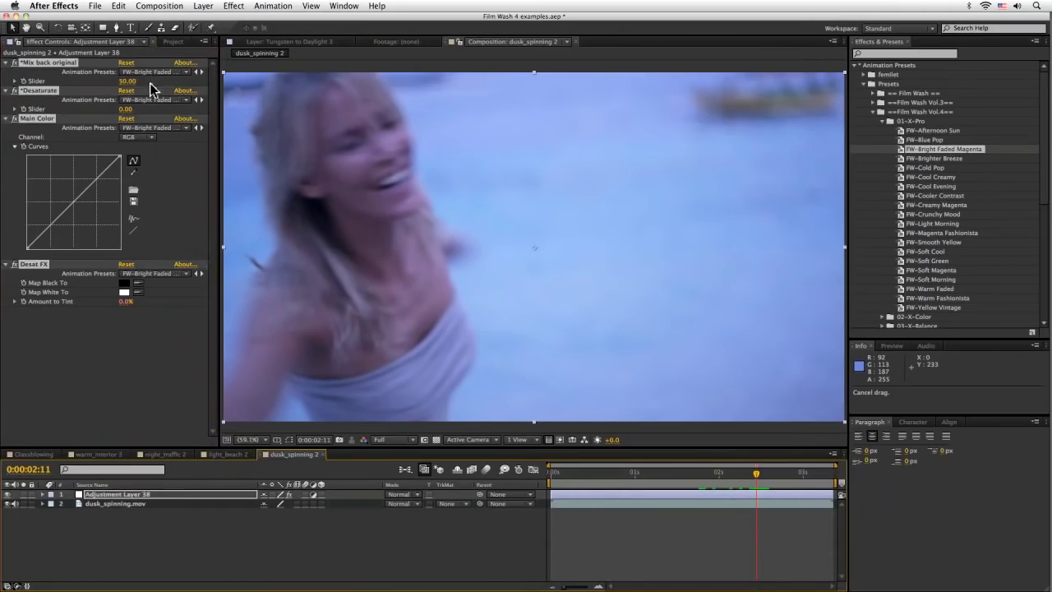
left_click_drag(125, 82, 132, 81)
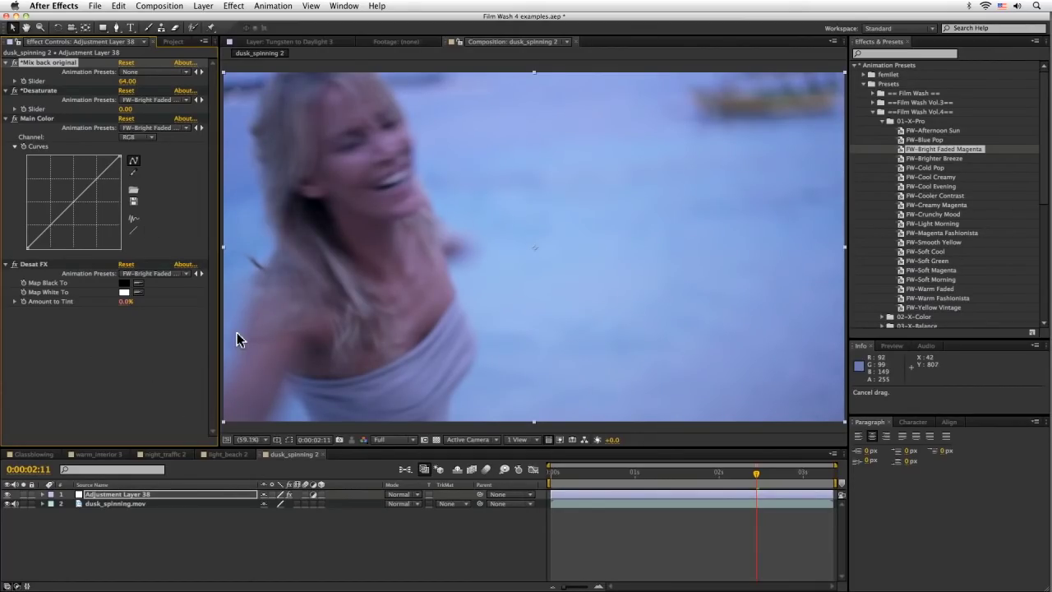
Add a second adjustment layer on top of the dusk_spinning composition
left_click(220, 551)
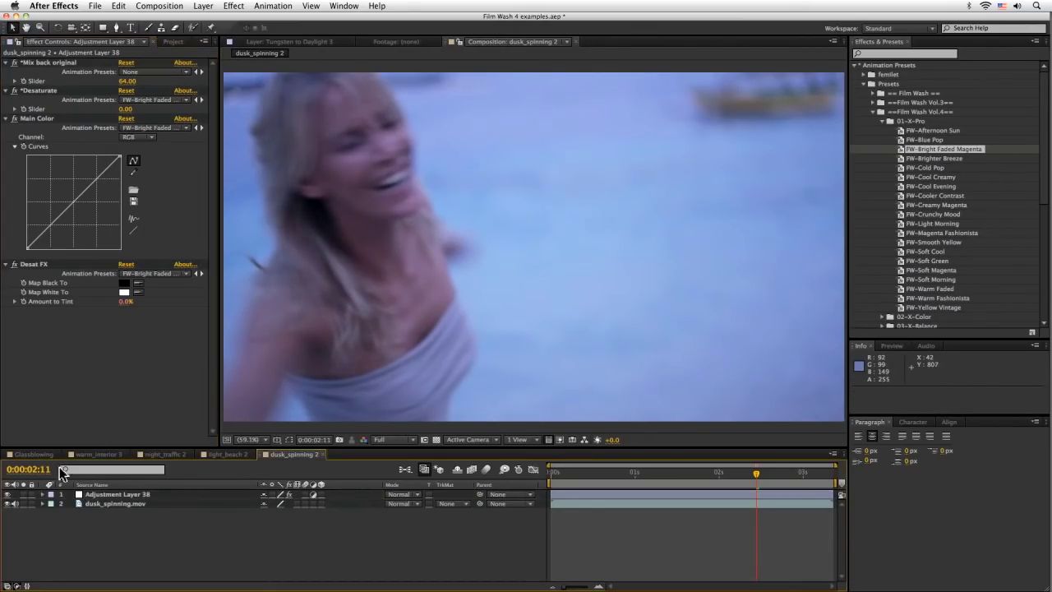
left_click(204, 7)
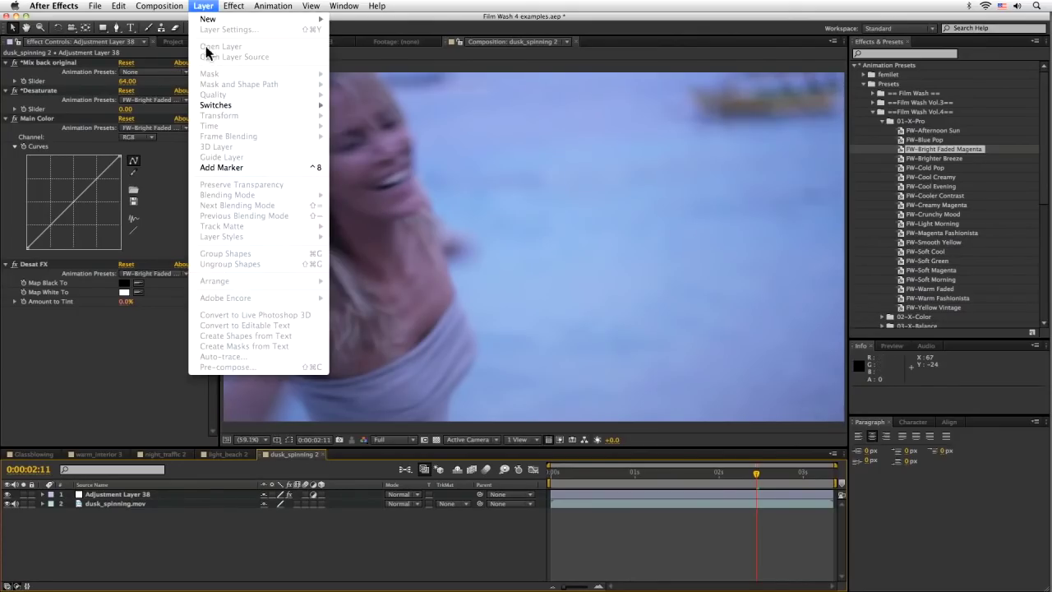
mouse_move(214, 20)
left_click(393, 84)
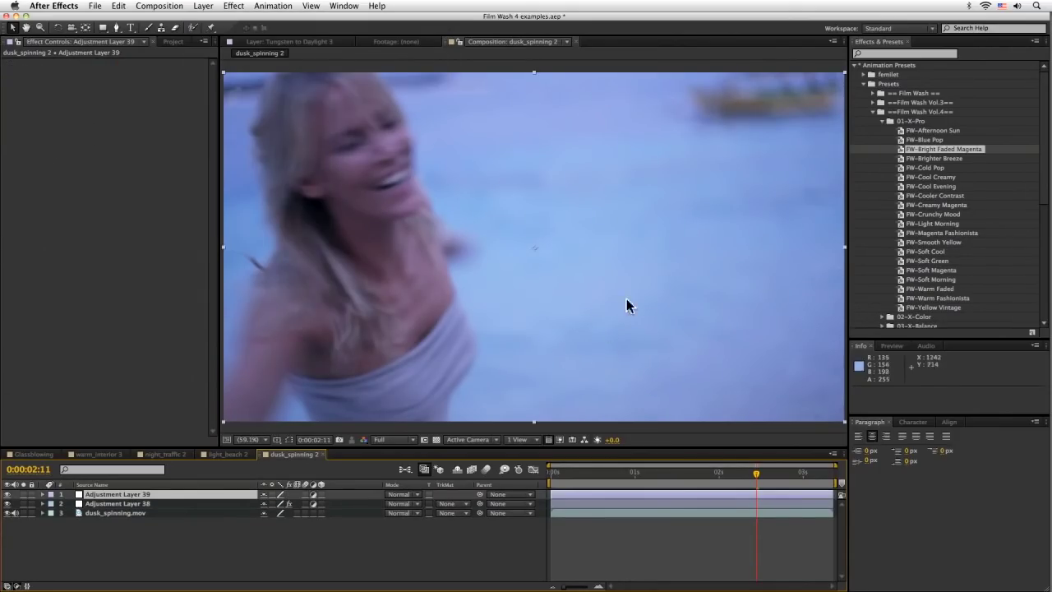
Rename the lower adjustment layer as Bright Faded Magenta and select the upper adjustment layer
left_click(147, 503)
key("Return")
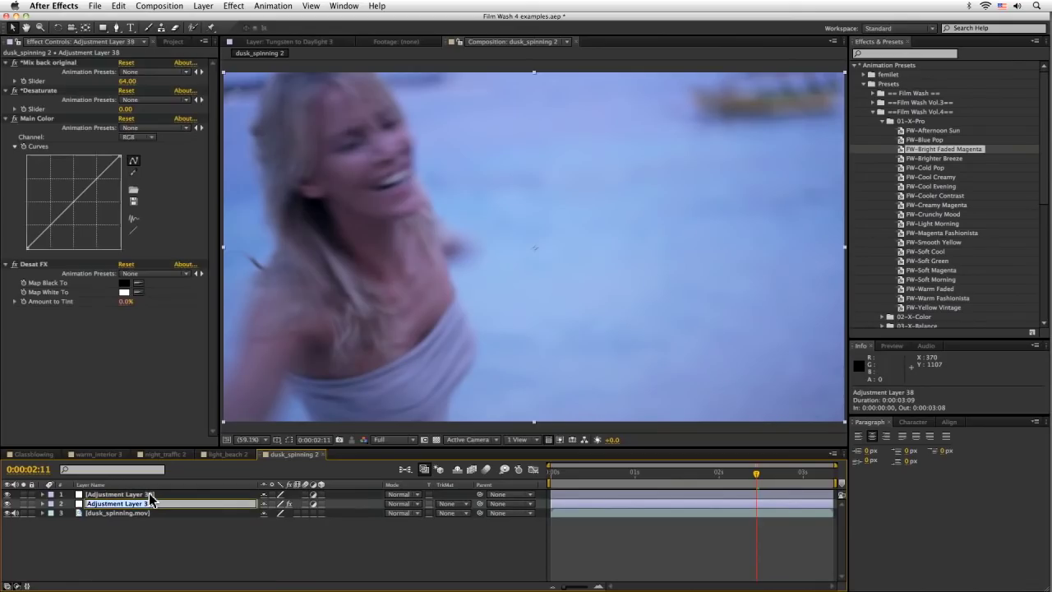
type("Bright Faded Magenta")
left_click(150, 495)
key("Return")
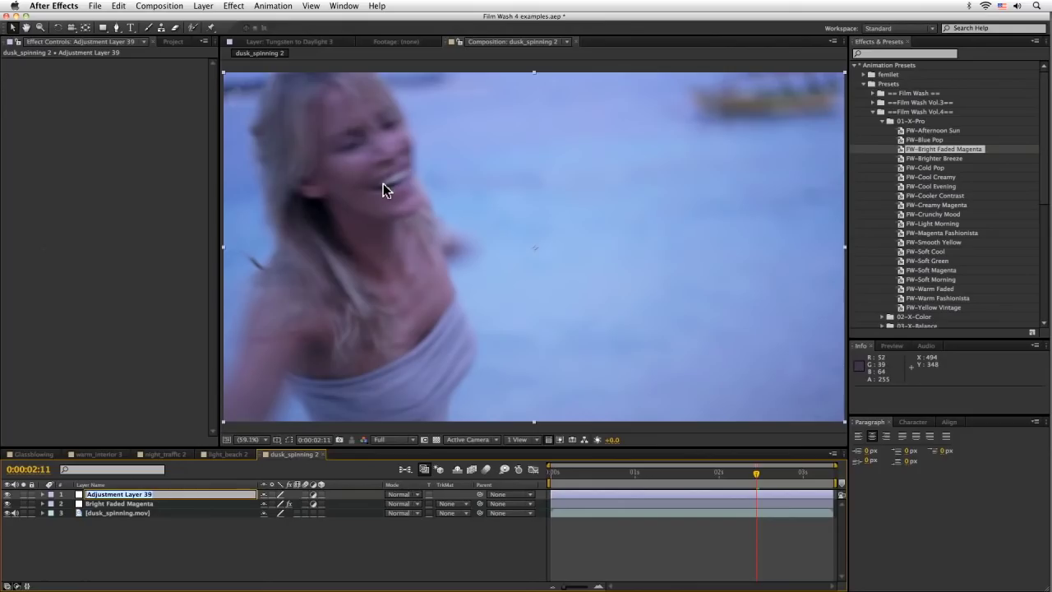
Browse the Film Wash Vol.4 preset folders and expand 05-Expired Film
left_click(882, 120)
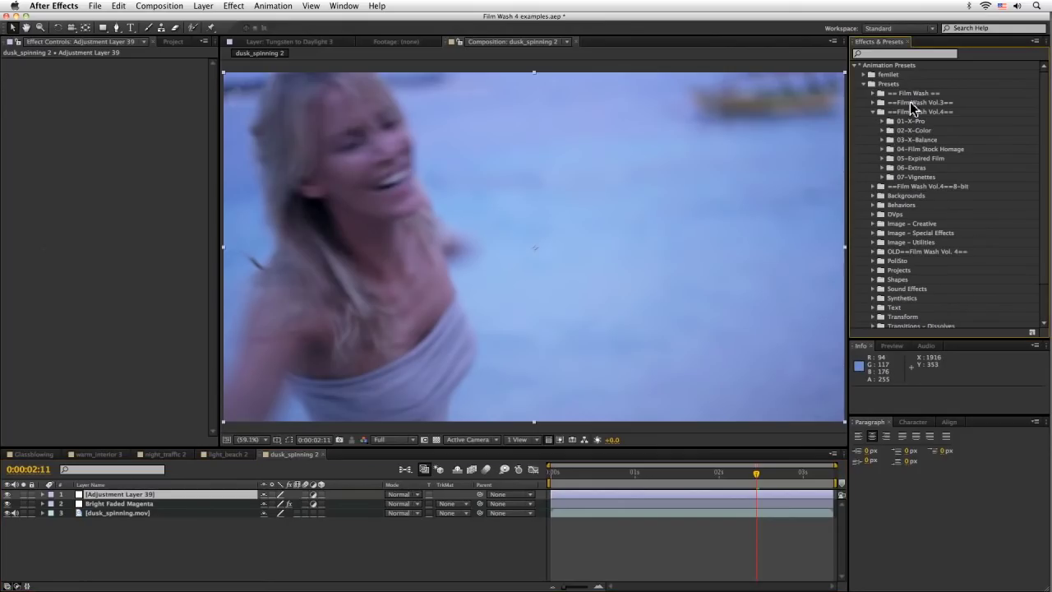
left_click(882, 131)
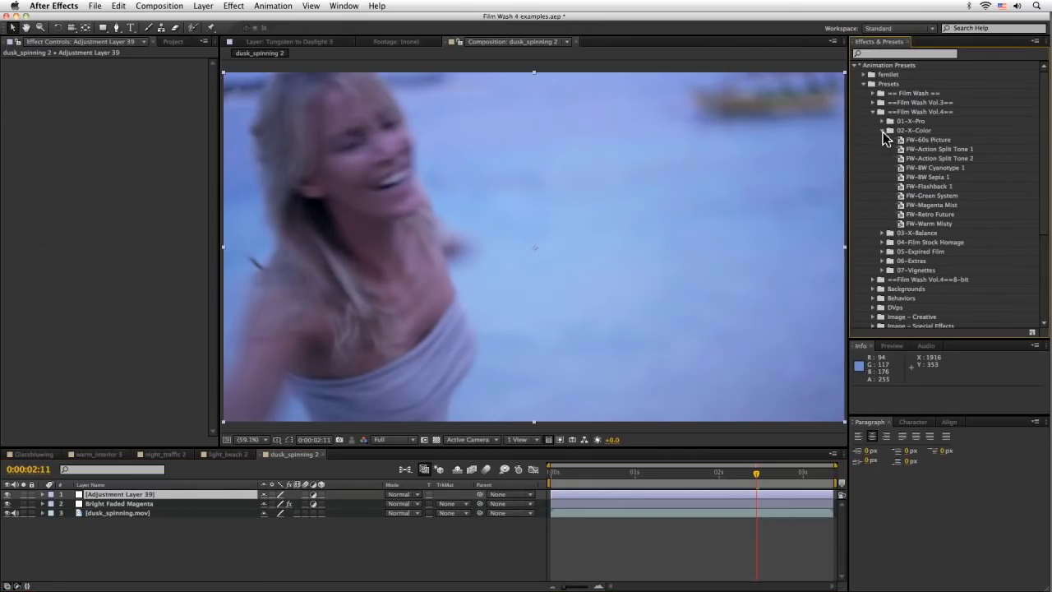
left_click(882, 130)
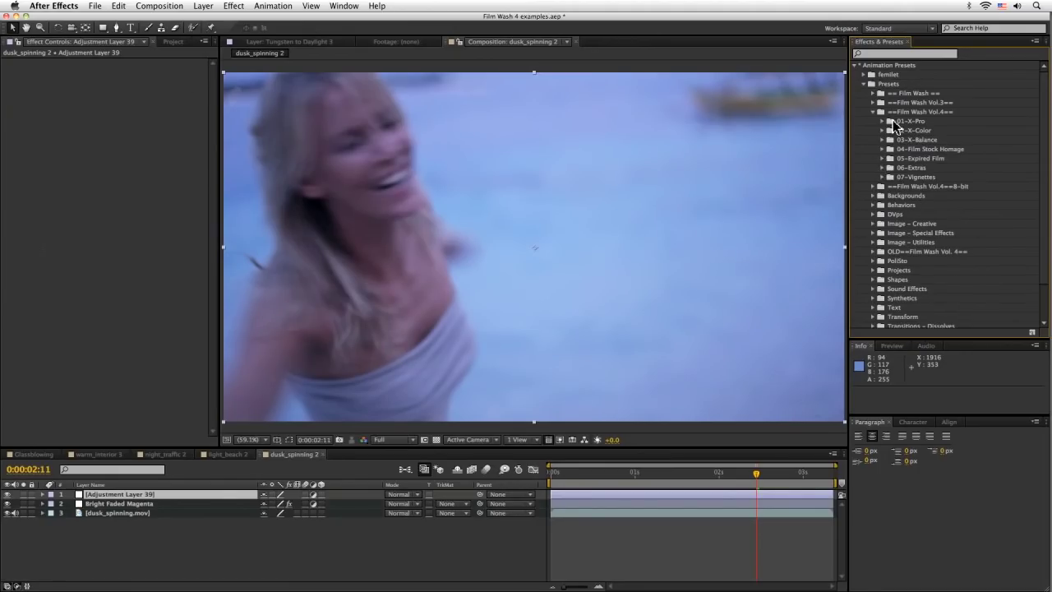
left_click(881, 157)
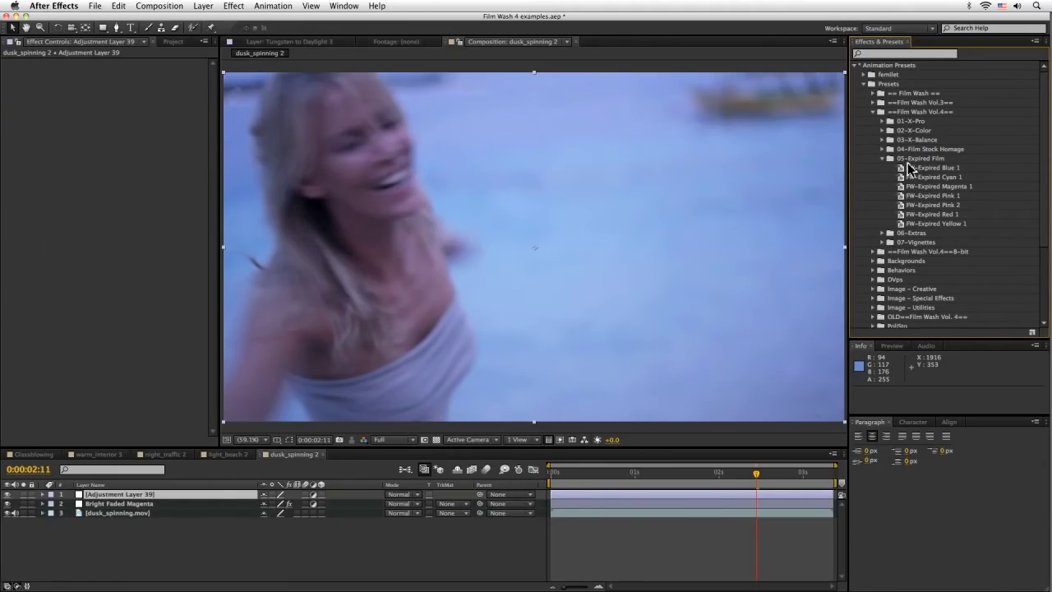
Try FW-Expired Pink 1 on the upper adjustment layer, undo it and apply FW-Expired Pink 2 instead
double_click(940, 196)
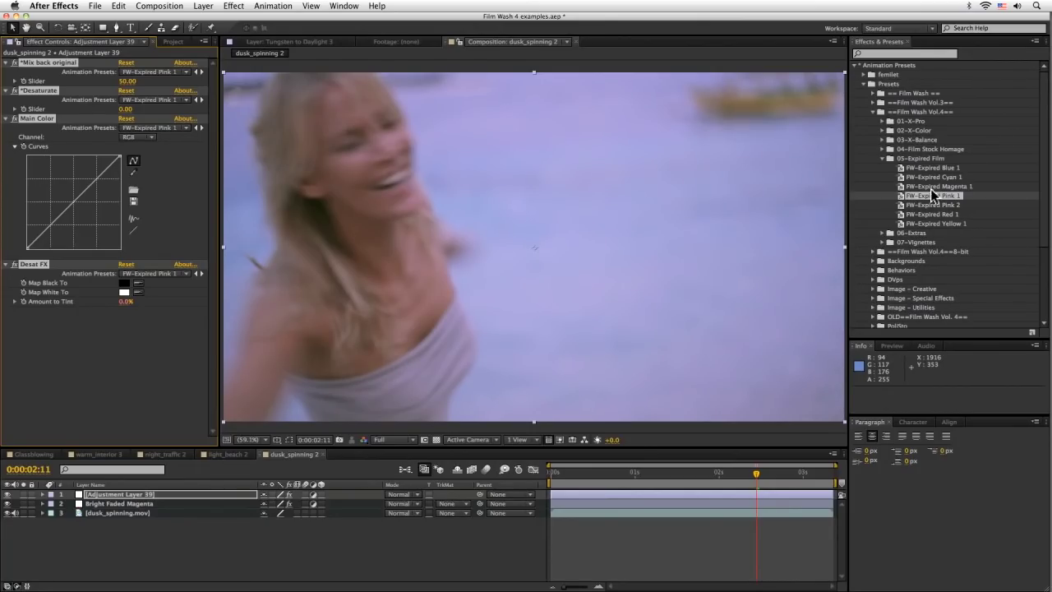
key("super+z")
left_click(937, 204)
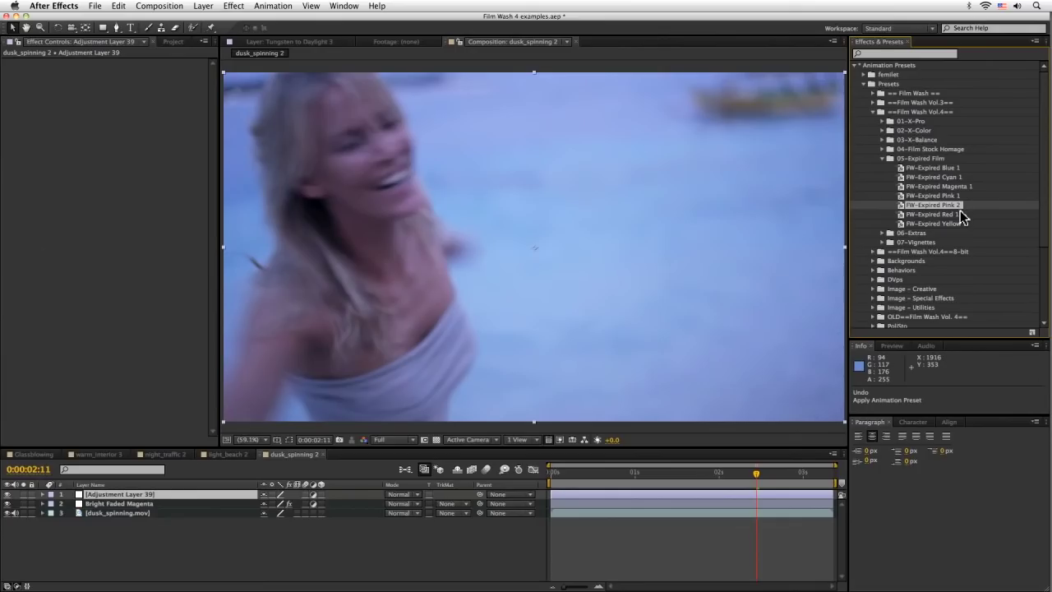
double_click(959, 208)
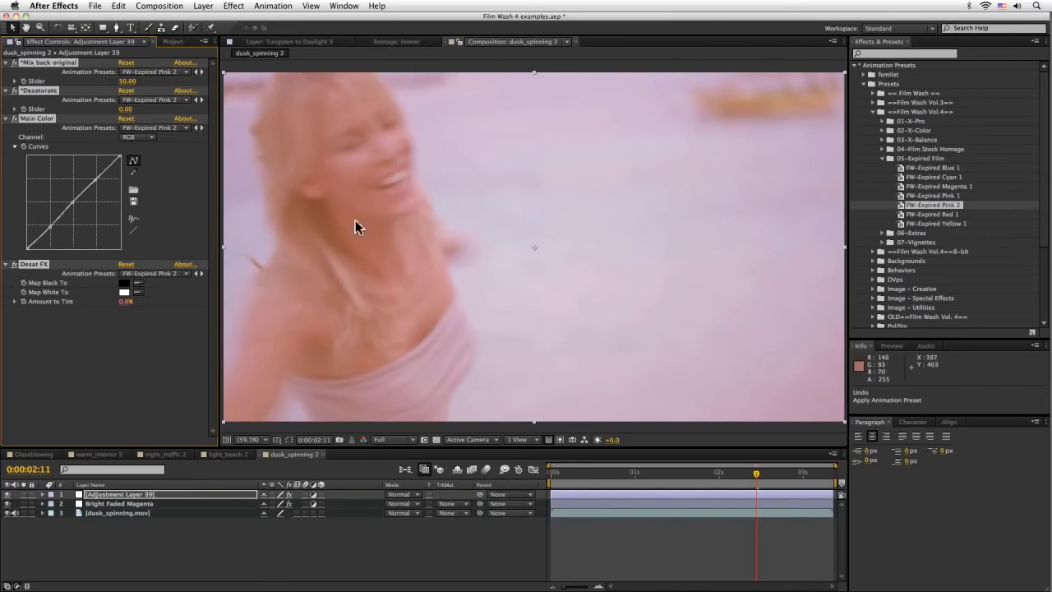
Scrub through the graded clip and solo dusk_spinning.mov on and off to compare the look with the original footage
left_click_drag(569, 475, 675, 477)
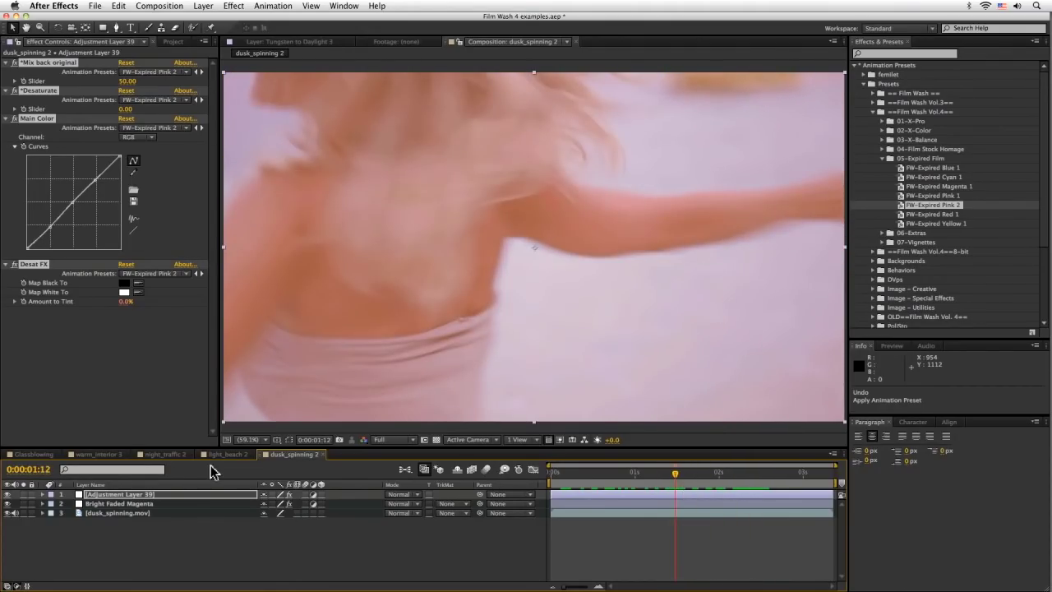
left_click(24, 513)
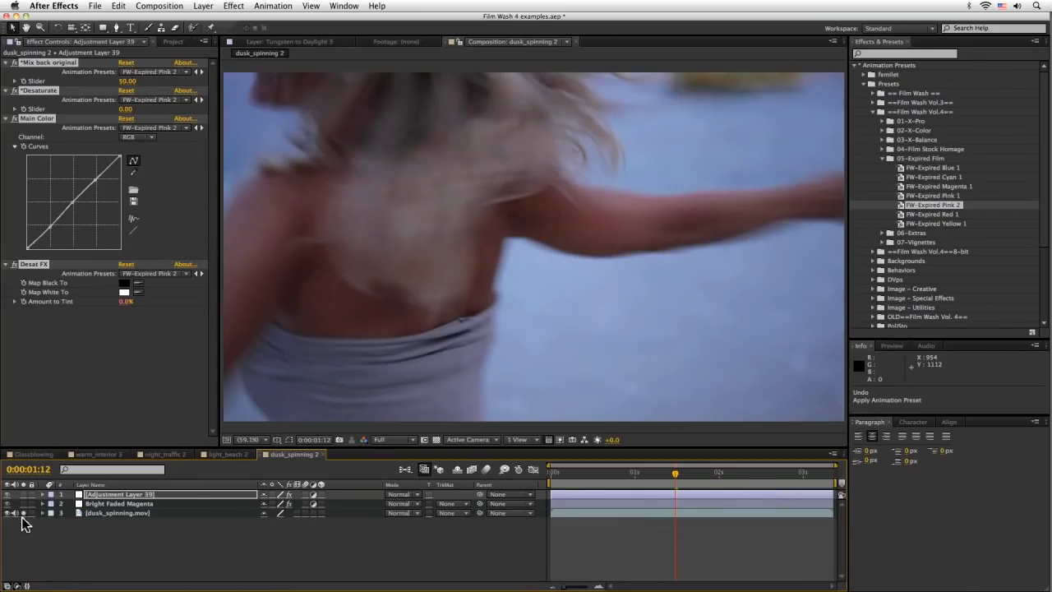
left_click(24, 513)
left_click_drag(601, 477, 763, 472)
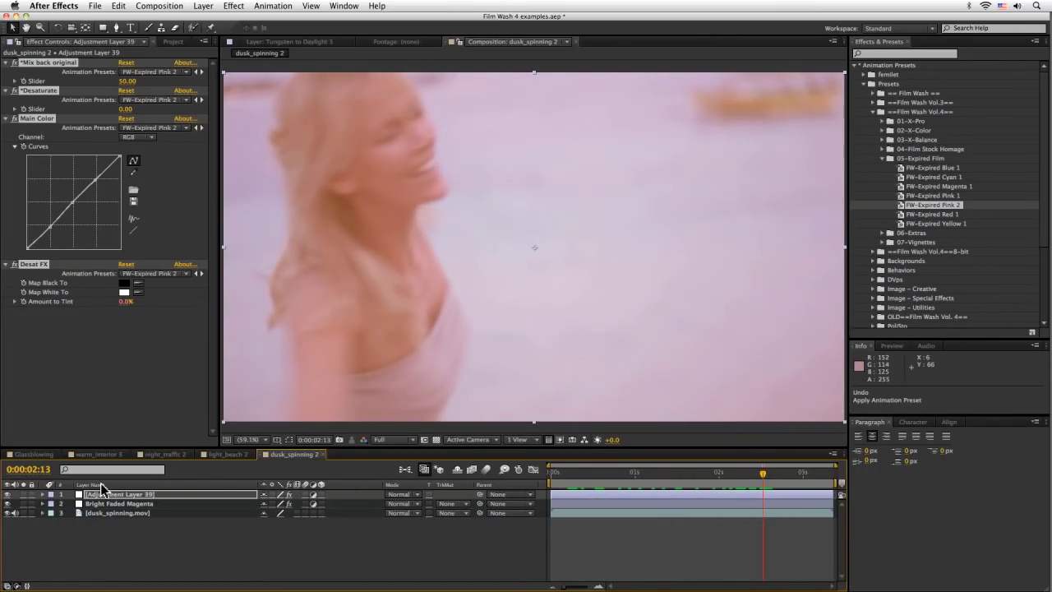
Rename the upper adjustment layer as Expired Pink 2
key("Return")
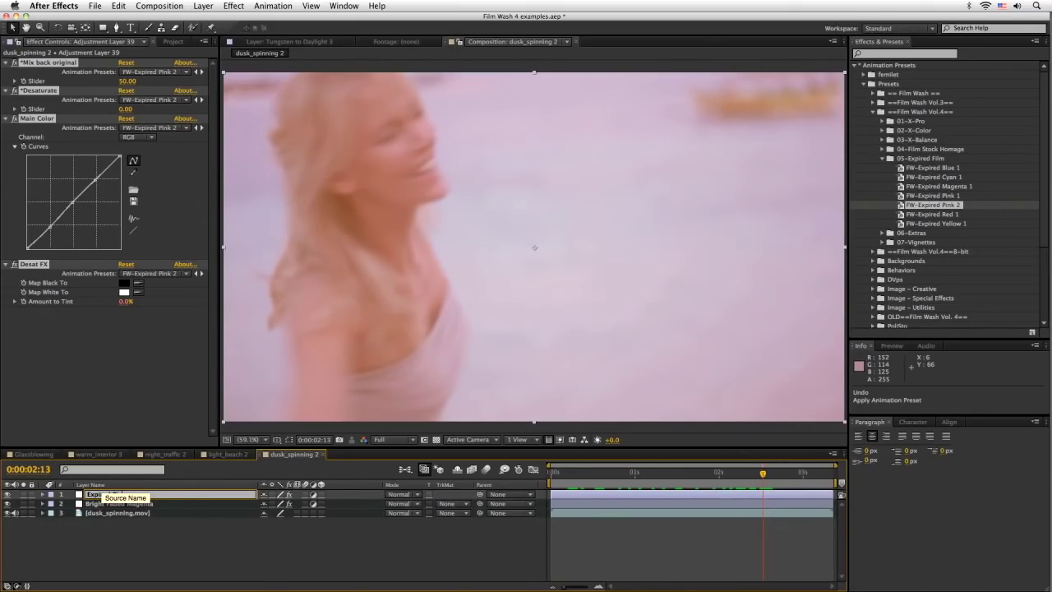
type("Expired Pink 2")
key("Return")
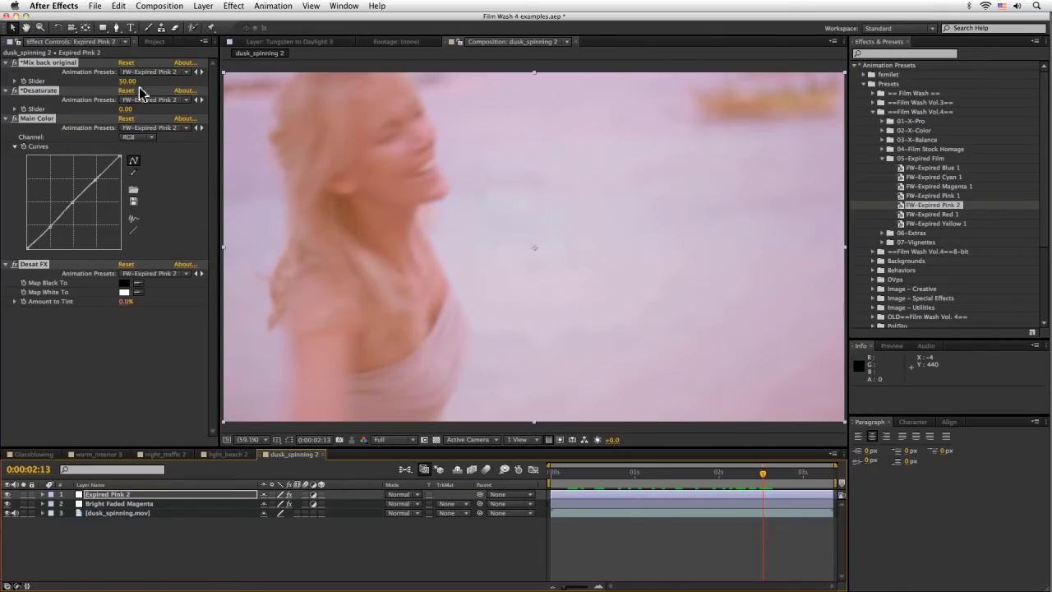
Set the Expired Pink 2 layer's Mix back original slider to 70 and its Desaturate slider to 17
left_click_drag(126, 81, 137, 83)
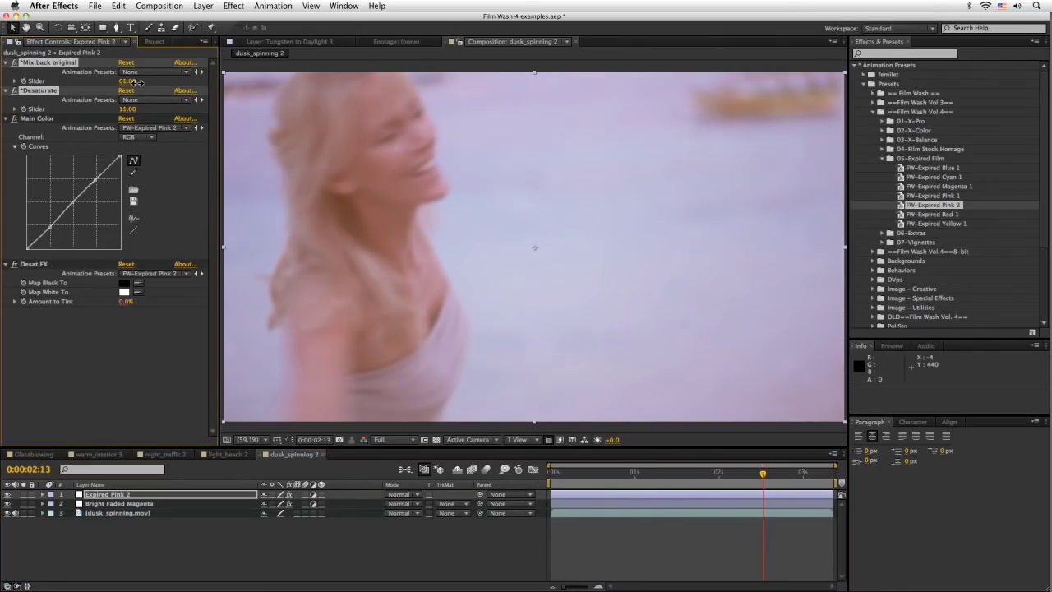
key("ctrl+z")
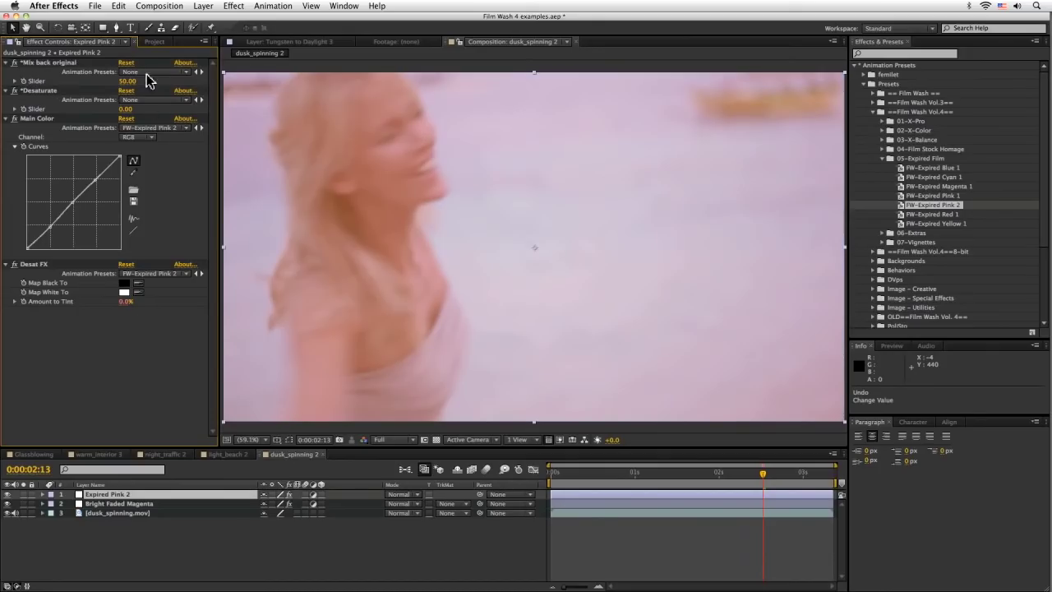
left_click_drag(129, 82, 138, 83)
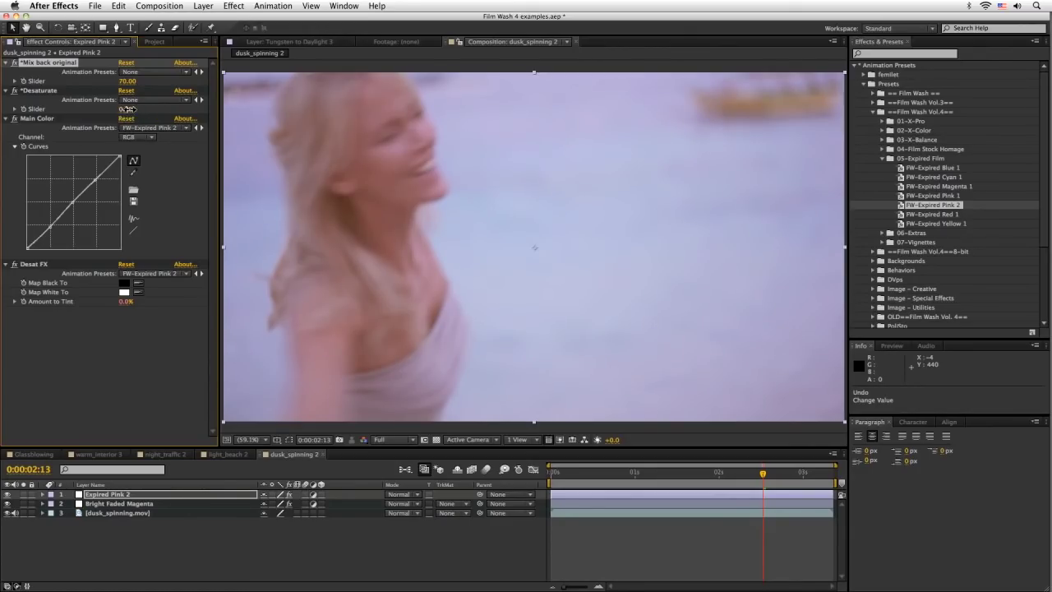
left_click_drag(128, 109, 138, 110)
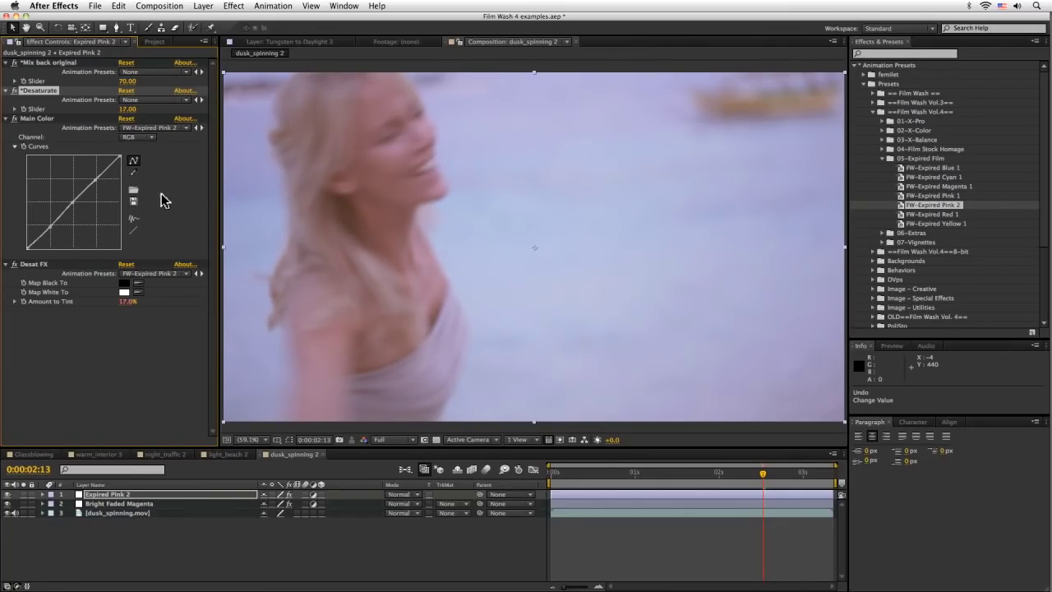
Toggle the visibility of both adjustment layers and solo dusk_spinning.mov on and off to compare each preset's contribution with the original
left_click(7, 494)
left_click(7, 494)
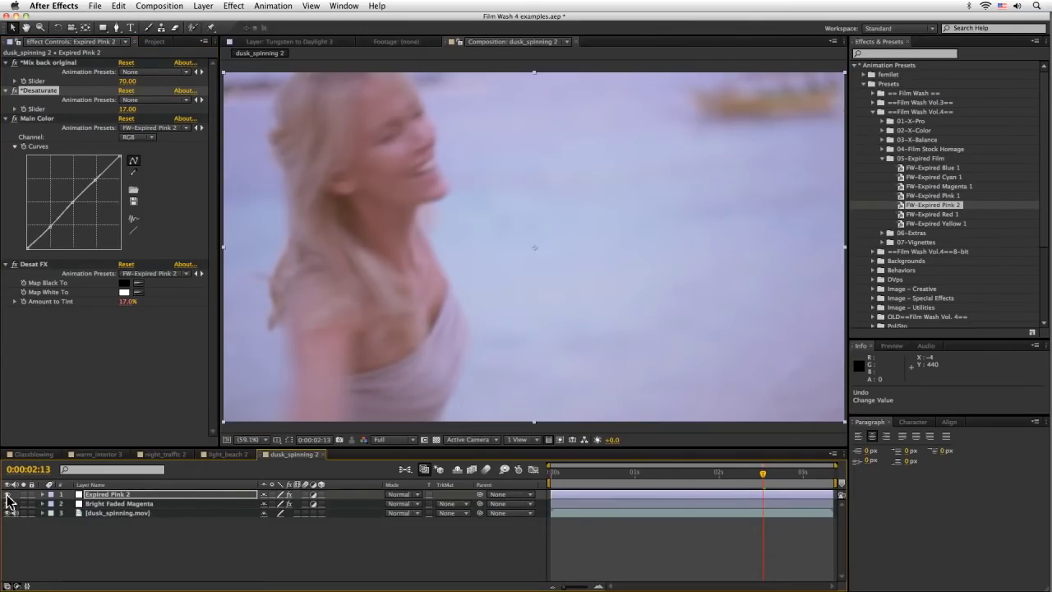
left_click(38, 554)
left_click(8, 494)
left_click(8, 494)
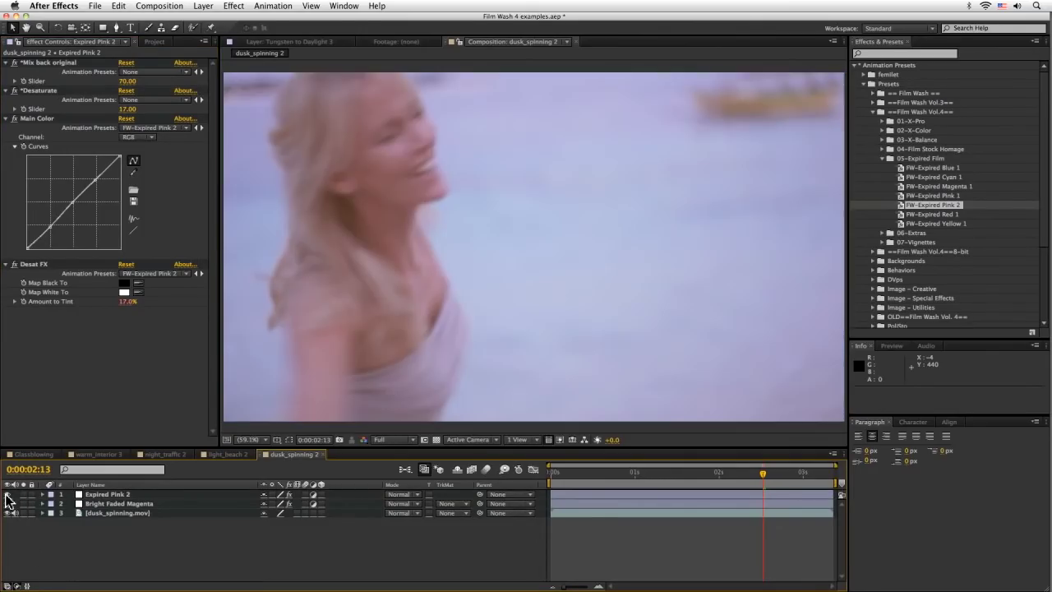
left_click(7, 494)
left_click(7, 494)
left_click(23, 513)
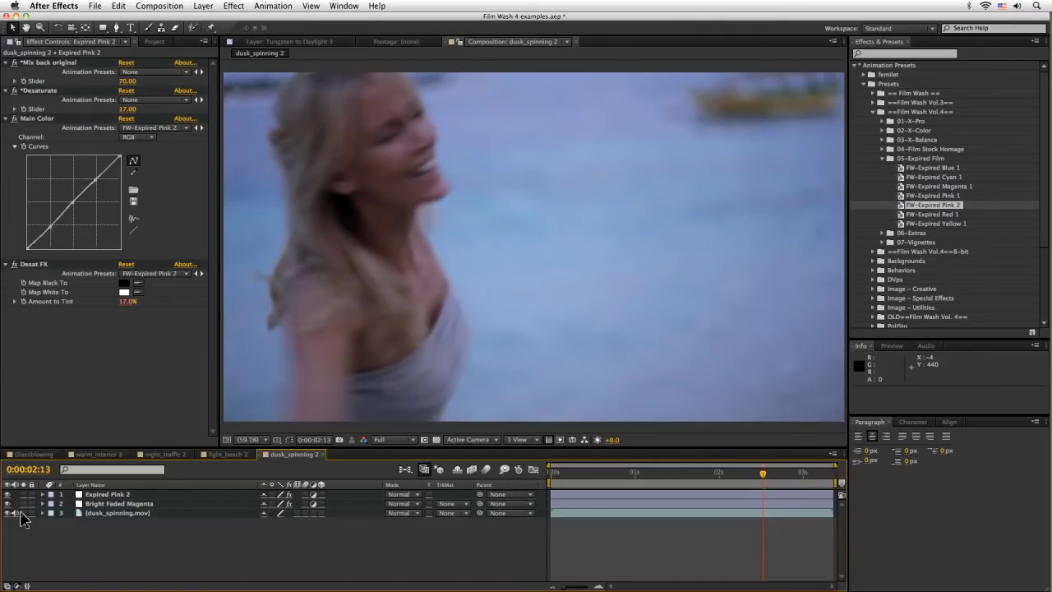
left_click(23, 513)
left_click(8, 503)
left_click(7, 503)
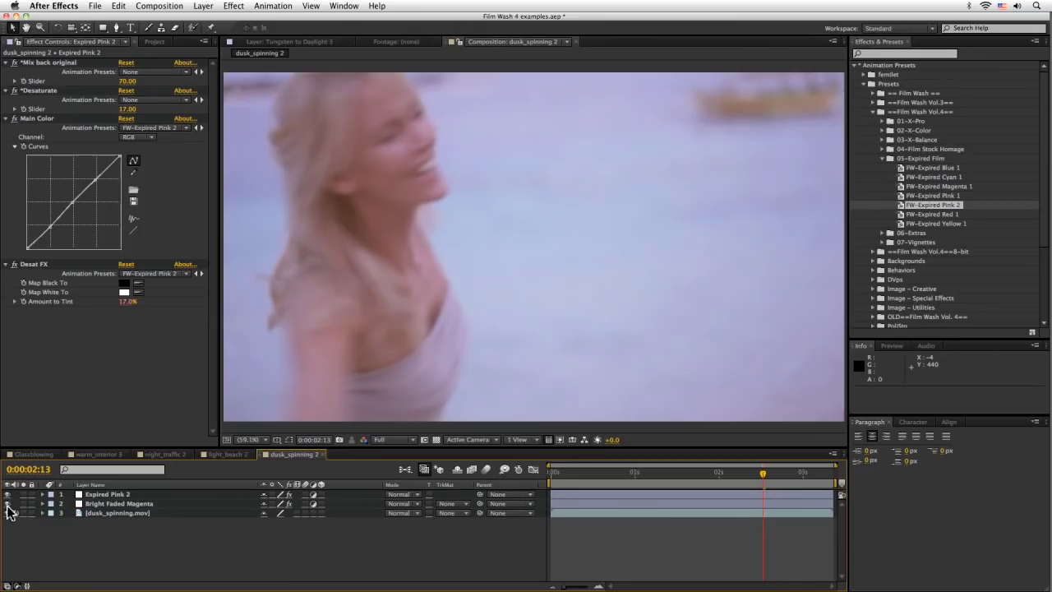
Scrub through the dusk spinning clip from its start to 0:00:02:12 to review the stacked grade
left_click_drag(617, 473, 748, 474)
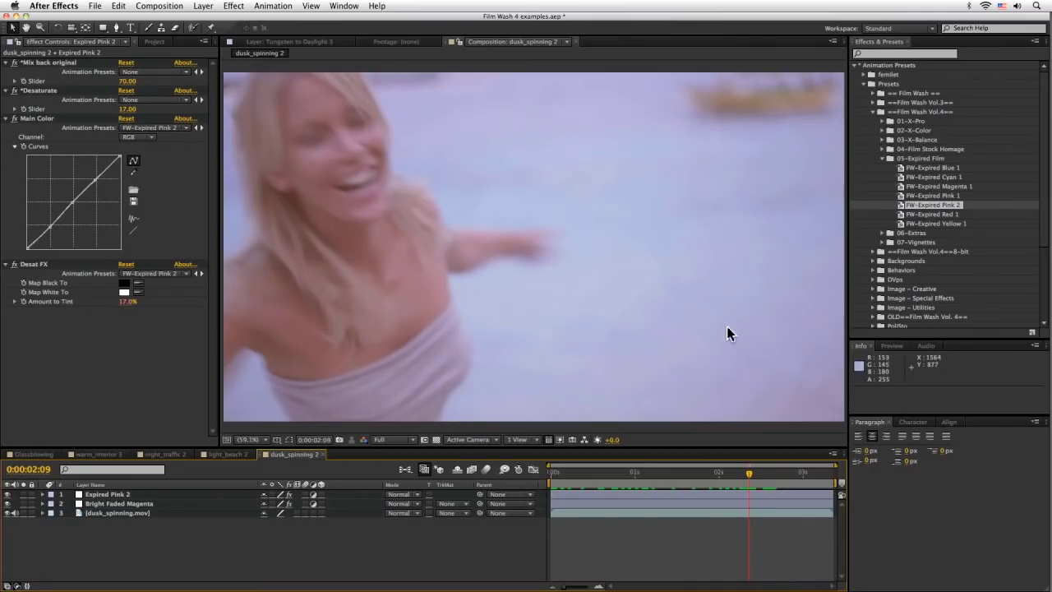
left_click_drag(735, 472, 760, 474)
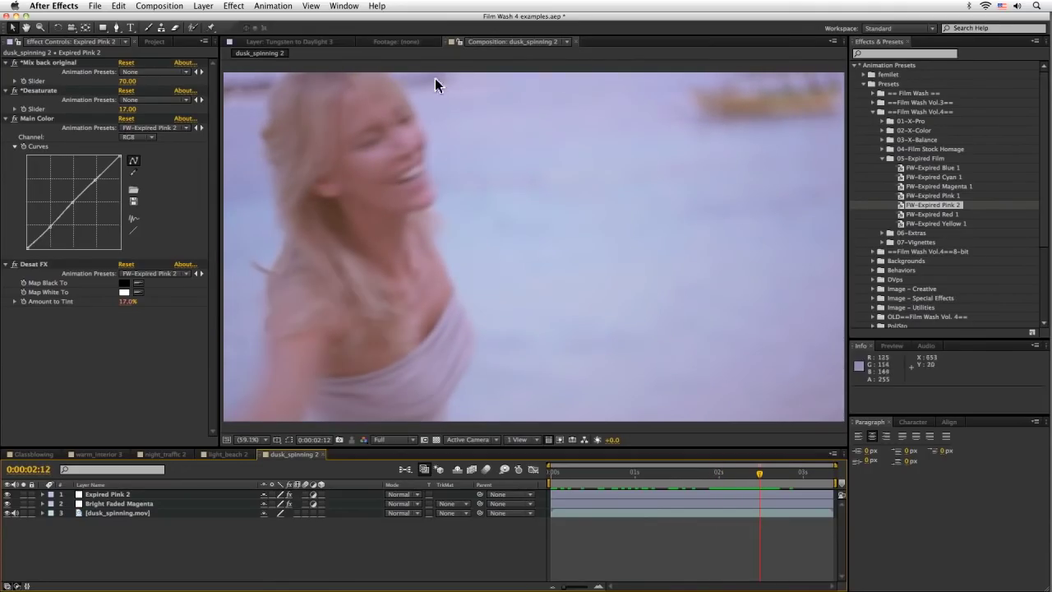
left_click(549, 473)
left_click_drag(549, 474, 745, 474)
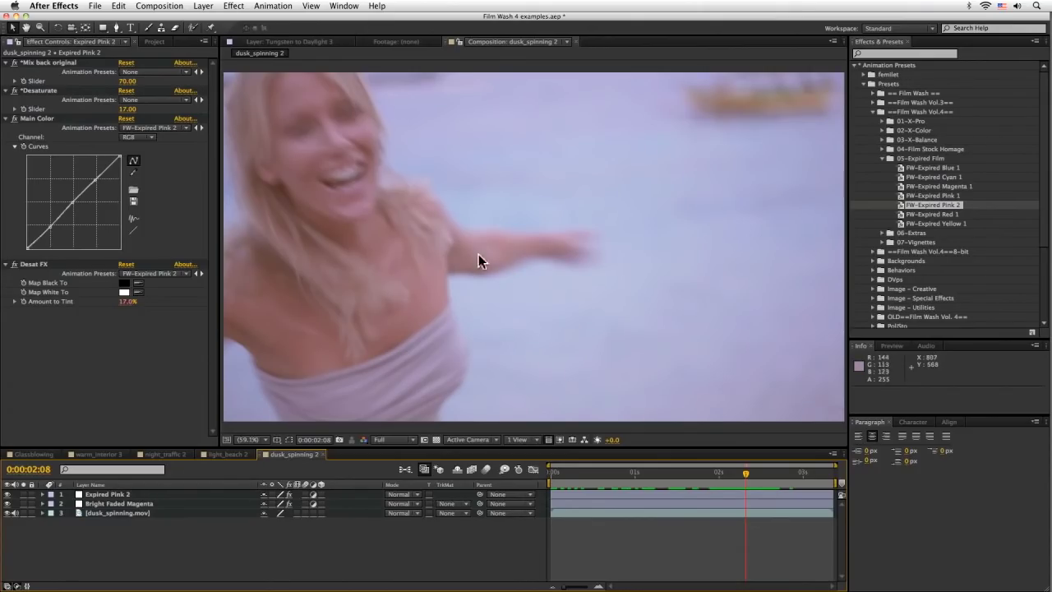
left_click_drag(744, 474, 759, 475)
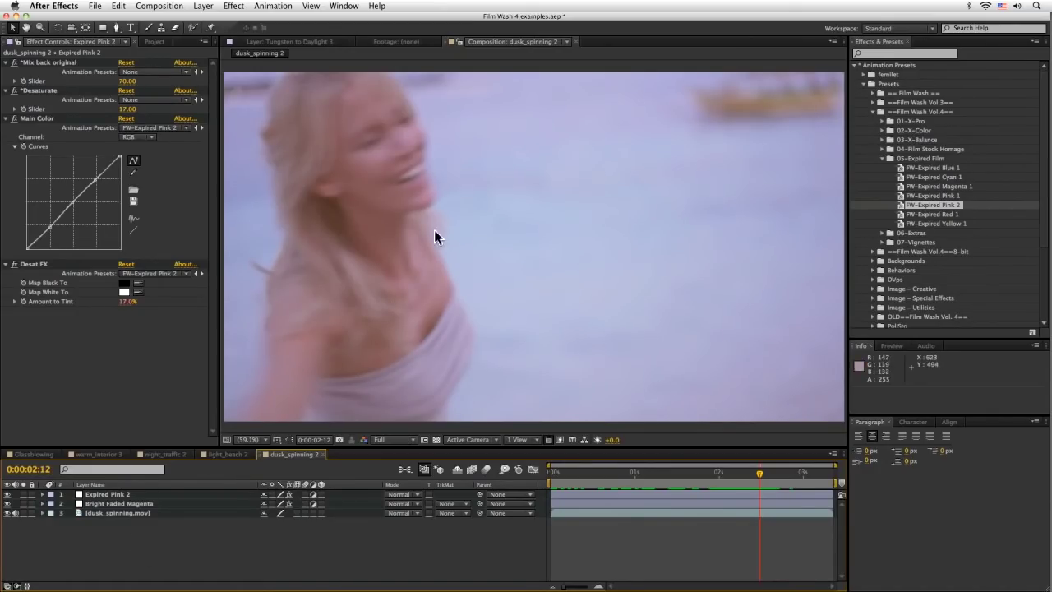
Collapse 05-Expired Film, expand 06-Extras and apply the FW-Skyline Enhance preset as a new layer
left_click(881, 158)
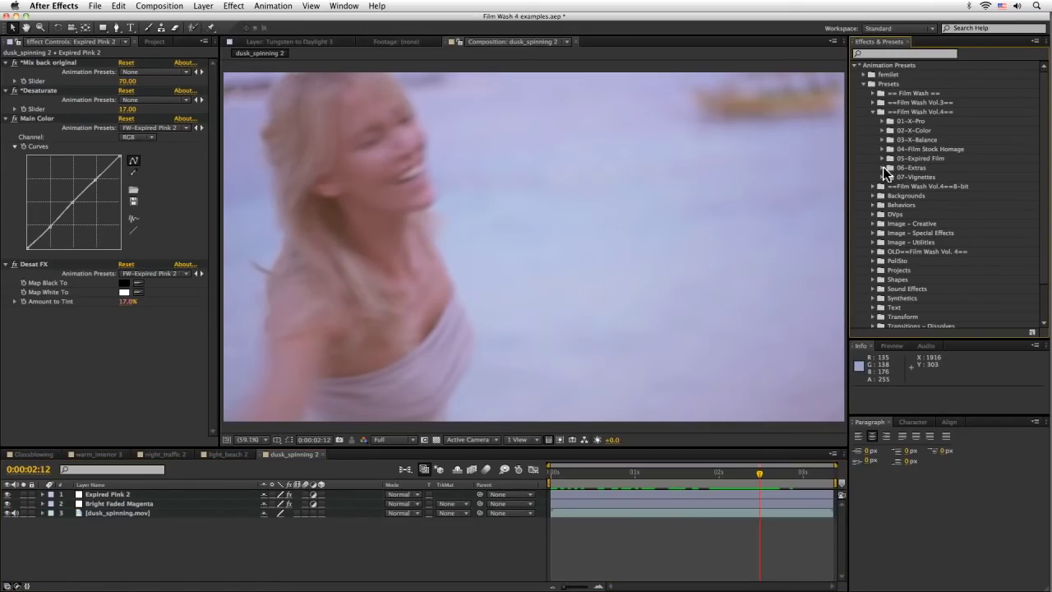
left_click(882, 167)
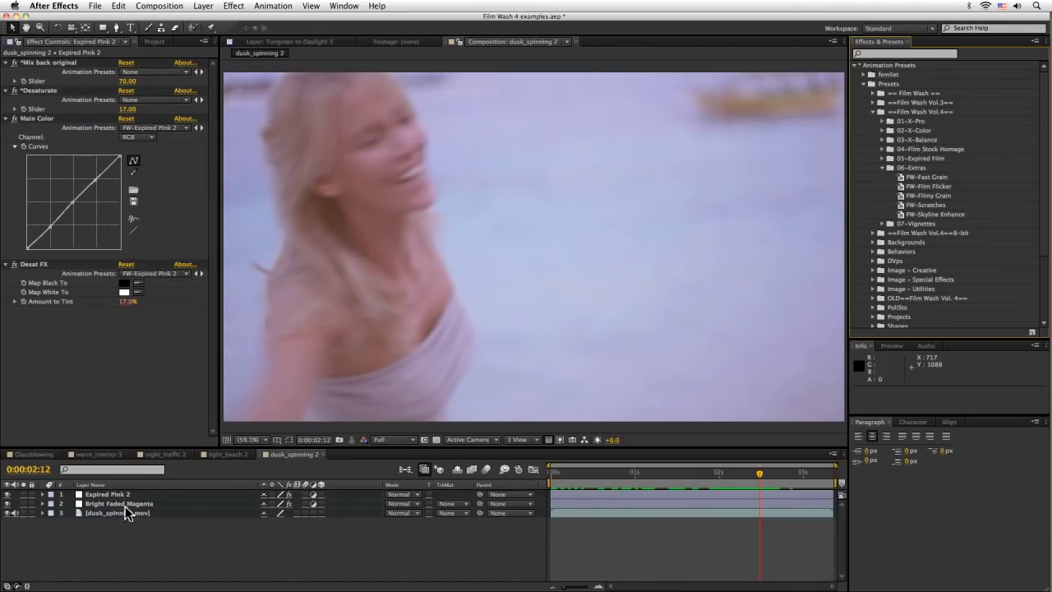
double_click(904, 214)
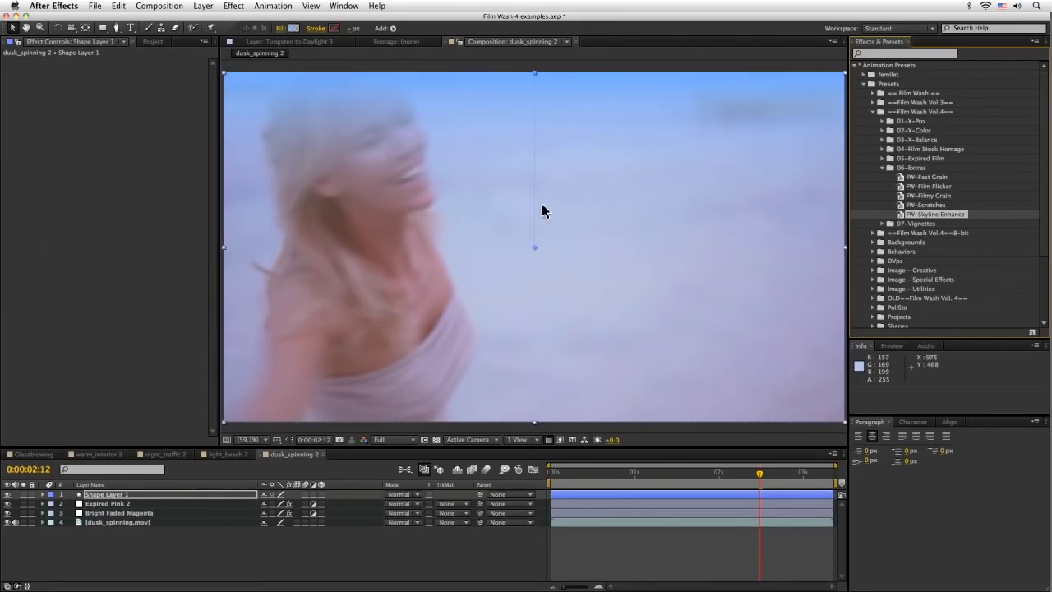
Reposition the skyline gradient's start and end points so the blue tint fades inward from the right edge of the picture
left_click_drag(535, 74, 535, 124)
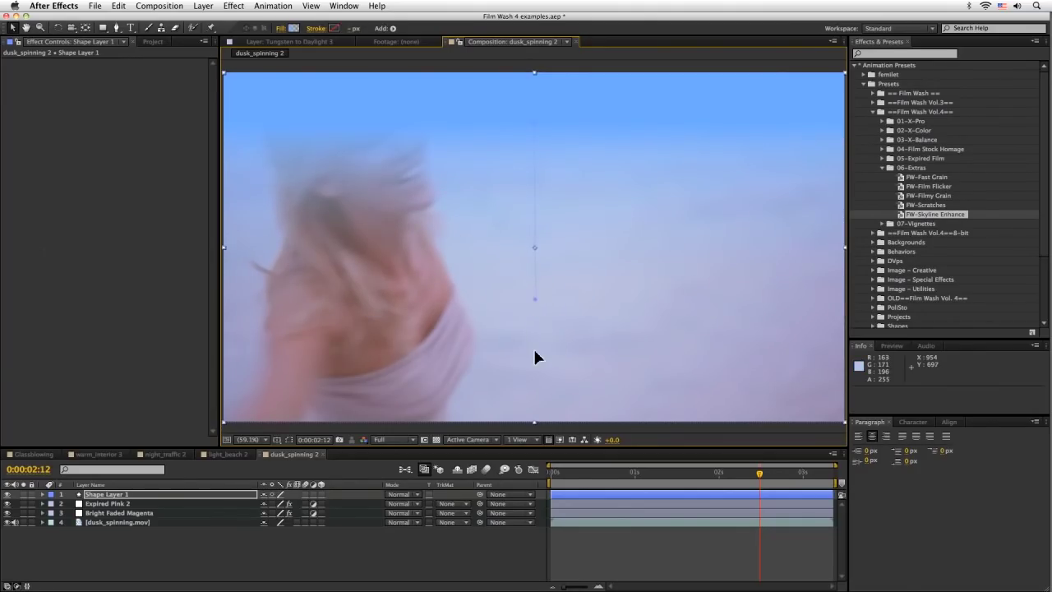
left_click_drag(534, 299, 534, 202)
left_click_drag(532, 163, 531, 279)
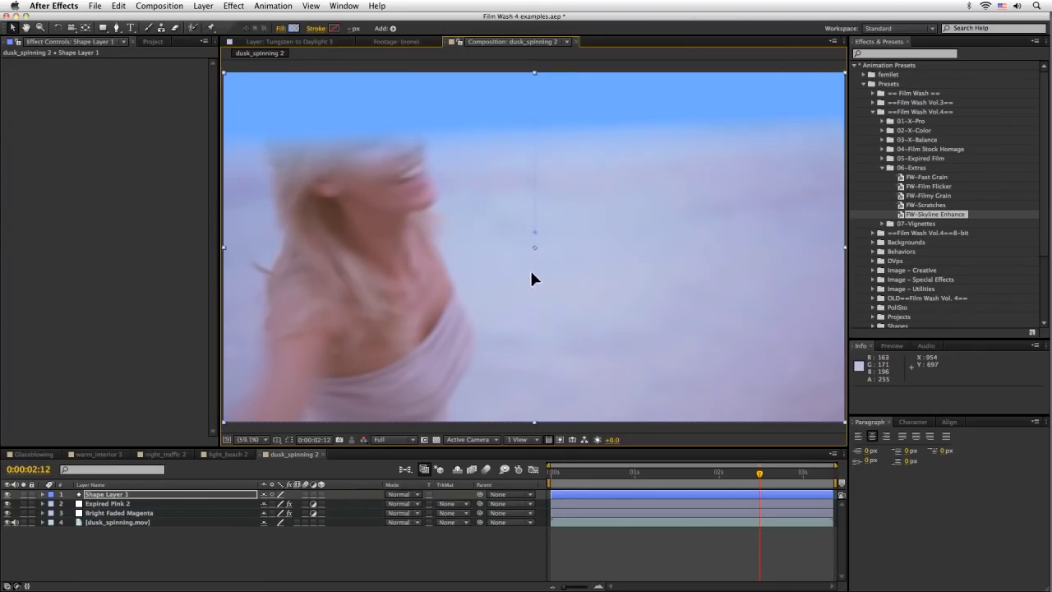
key("super+z")
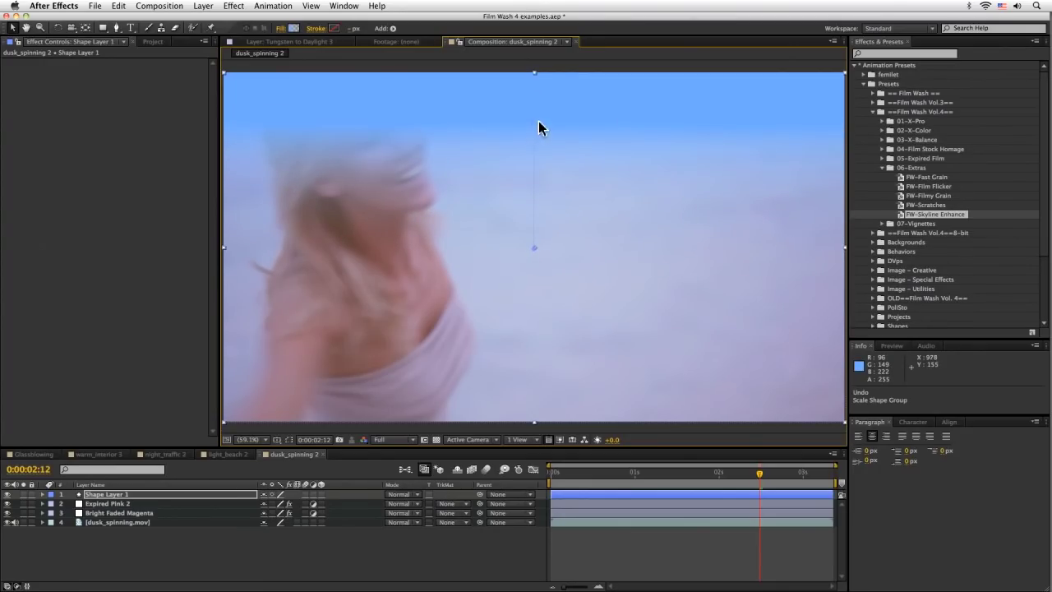
left_click_drag(533, 129, 718, 232)
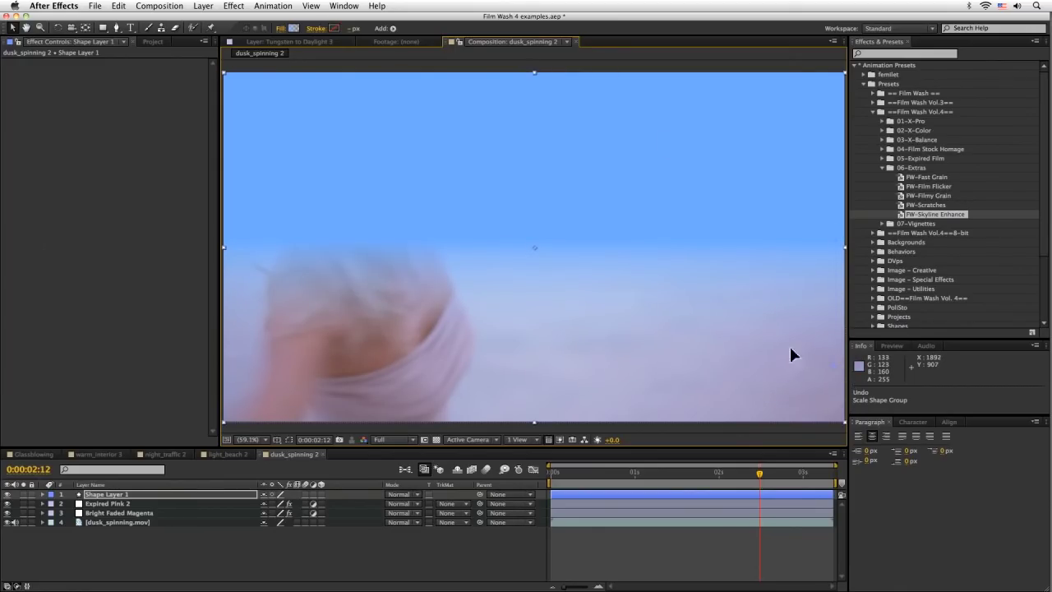
left_click_drag(791, 354, 592, 274)
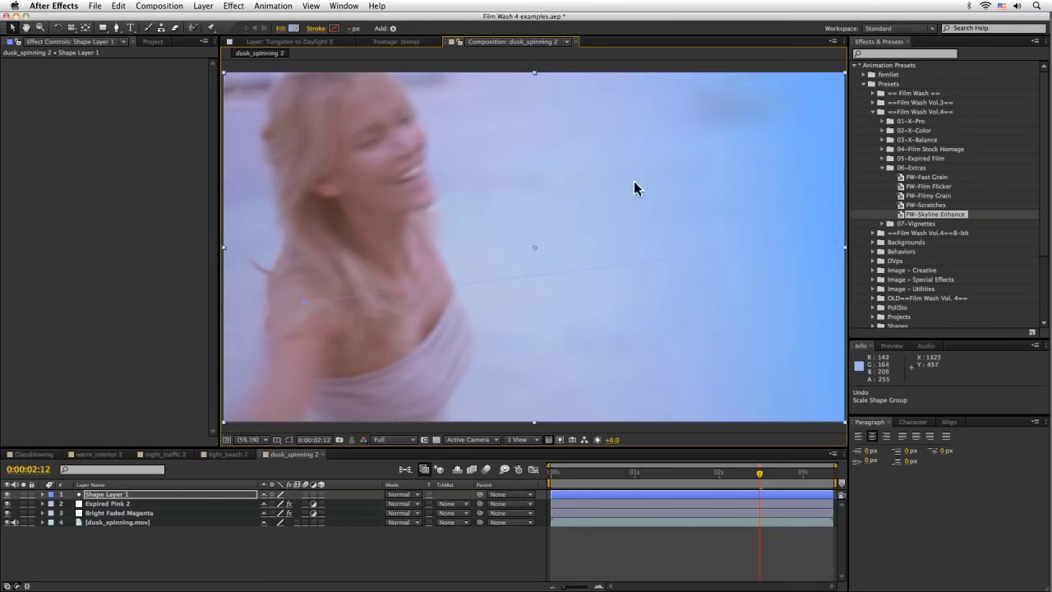
Open the shape fill's gradient for editing and change its starting colour stop to dark burgundy 571332
left_click(291, 29)
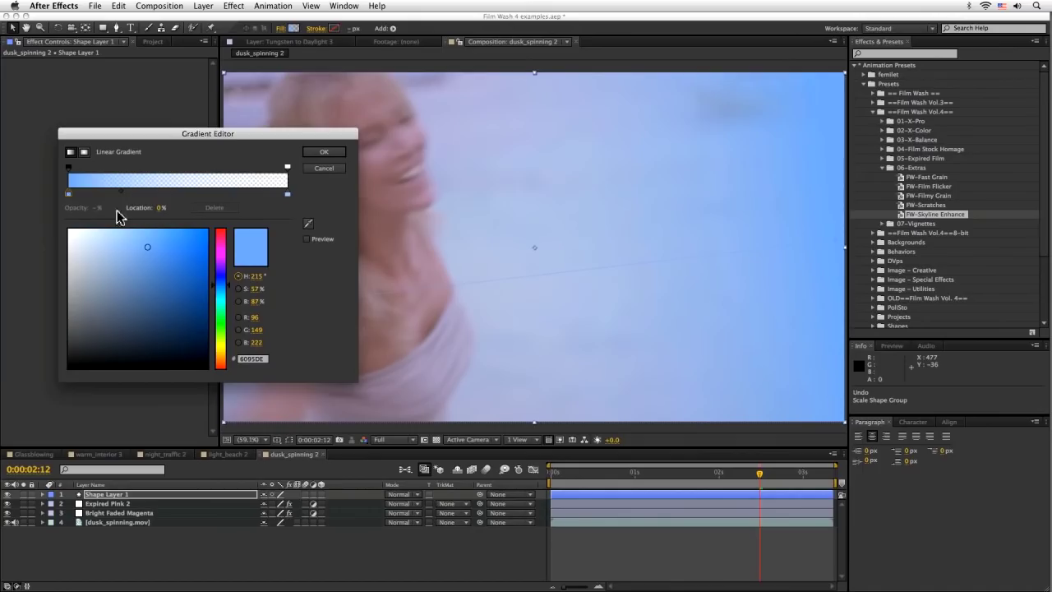
left_click_drag(218, 276, 221, 256)
left_click(195, 306)
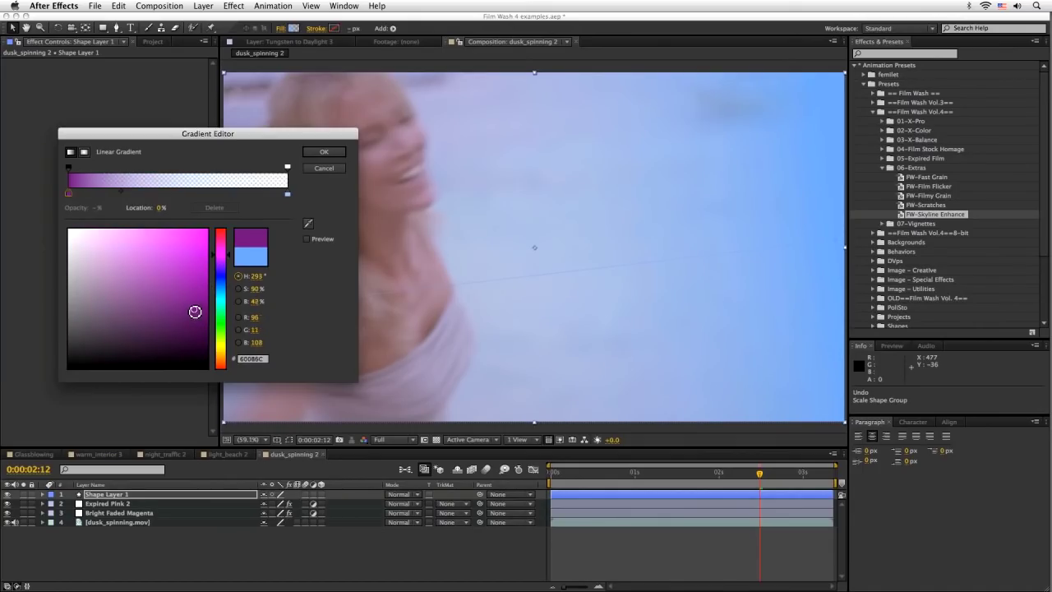
left_click(308, 224)
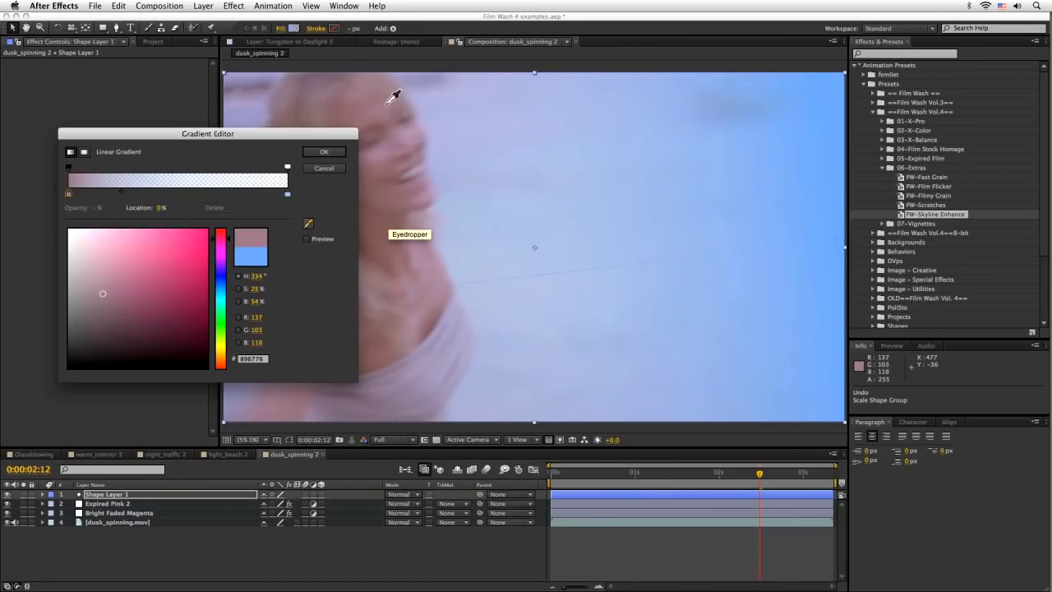
left_click(392, 101)
left_click(177, 320)
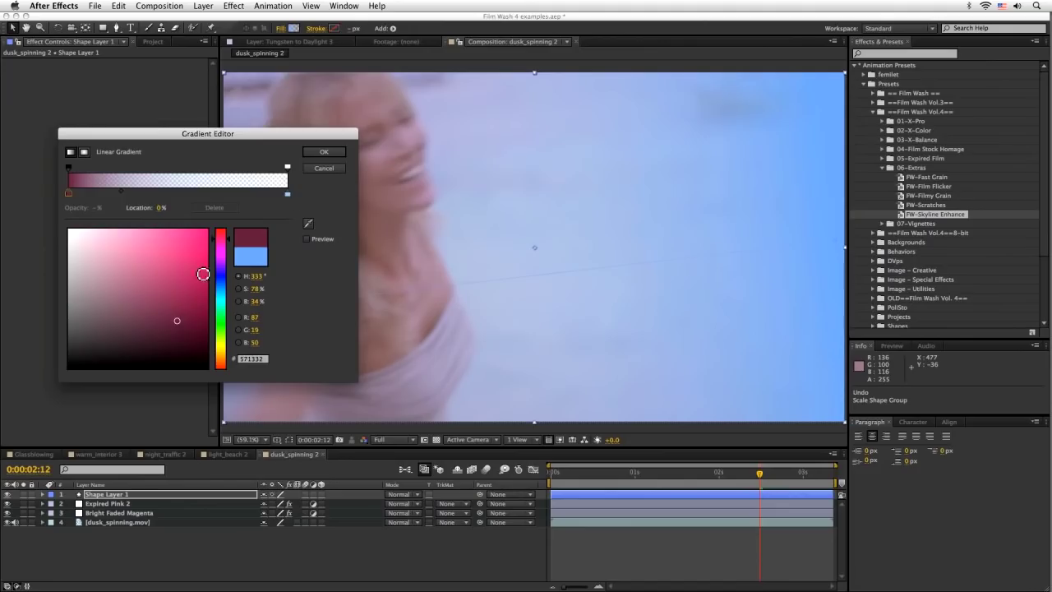
Set the gradient's end colour stop to 4A102A by sampling the burgundy from the gradient, and apply the new fill
left_click(286, 193)
left_click(308, 223)
left_click(77, 181)
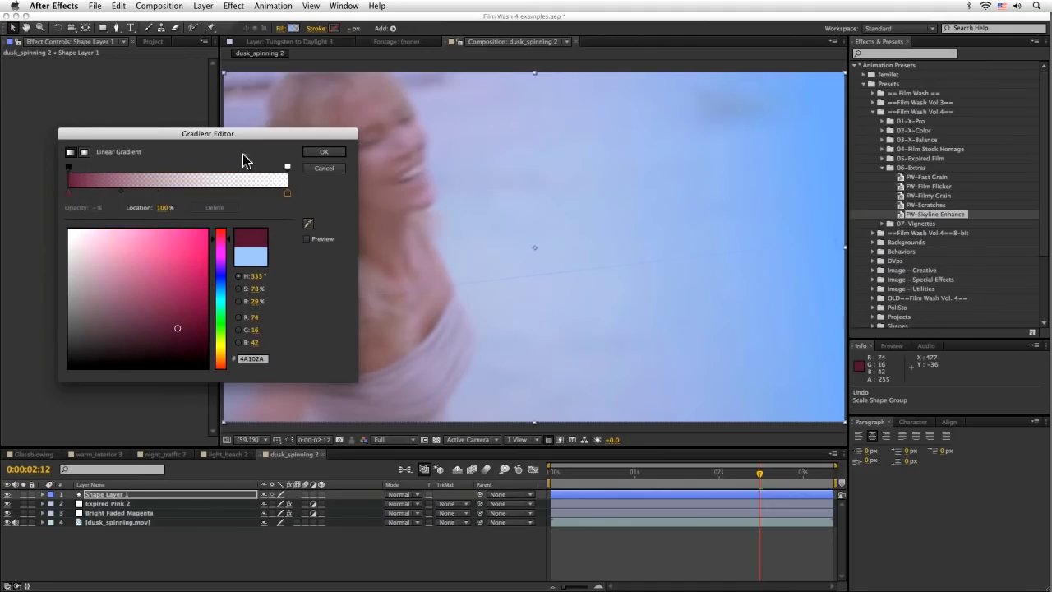
left_click(324, 151)
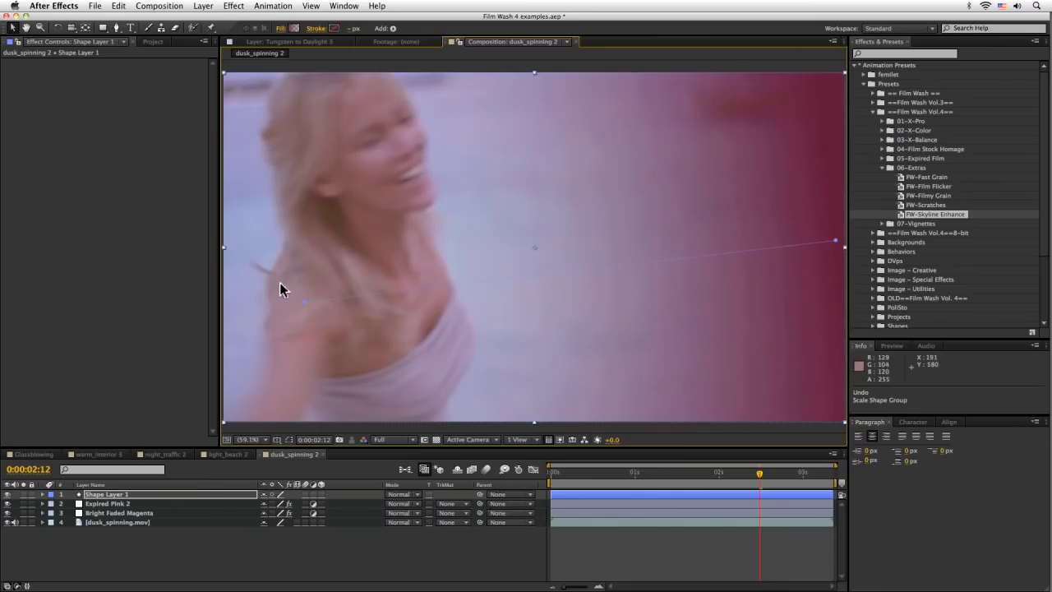
Set the shape layer's blending mode to Soft Light and scrub the clip to 0:00:02:09 to check the tint
left_click(403, 498)
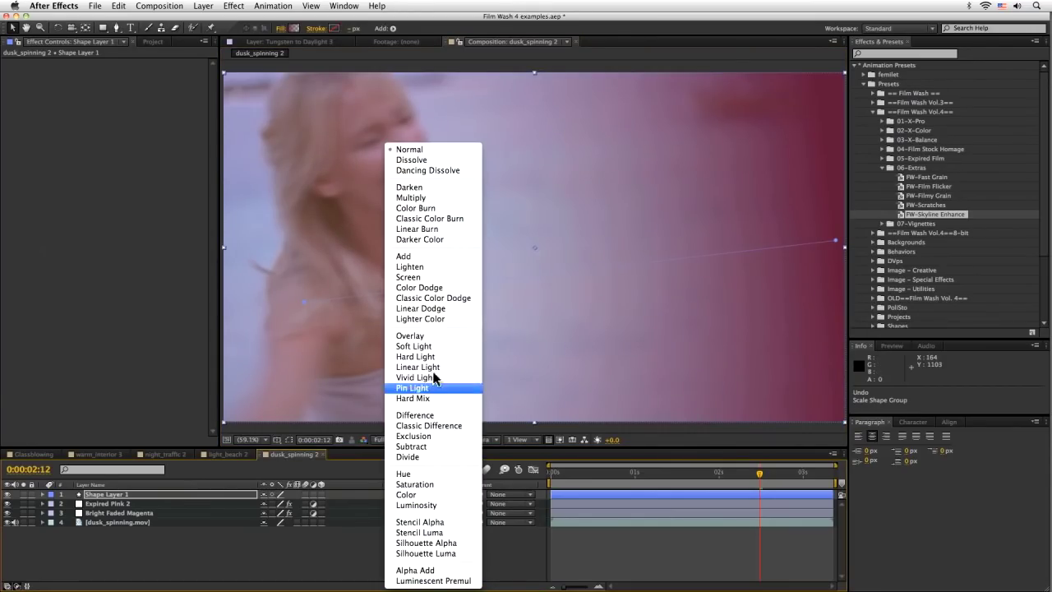
left_click(432, 345)
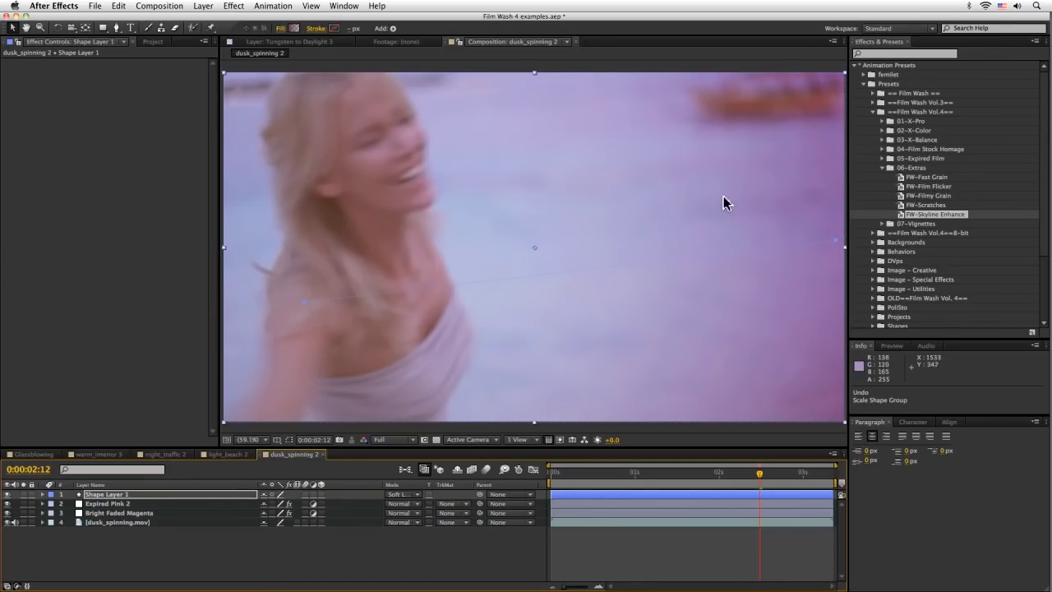
left_click(572, 477)
left_click_drag(573, 479, 749, 482)
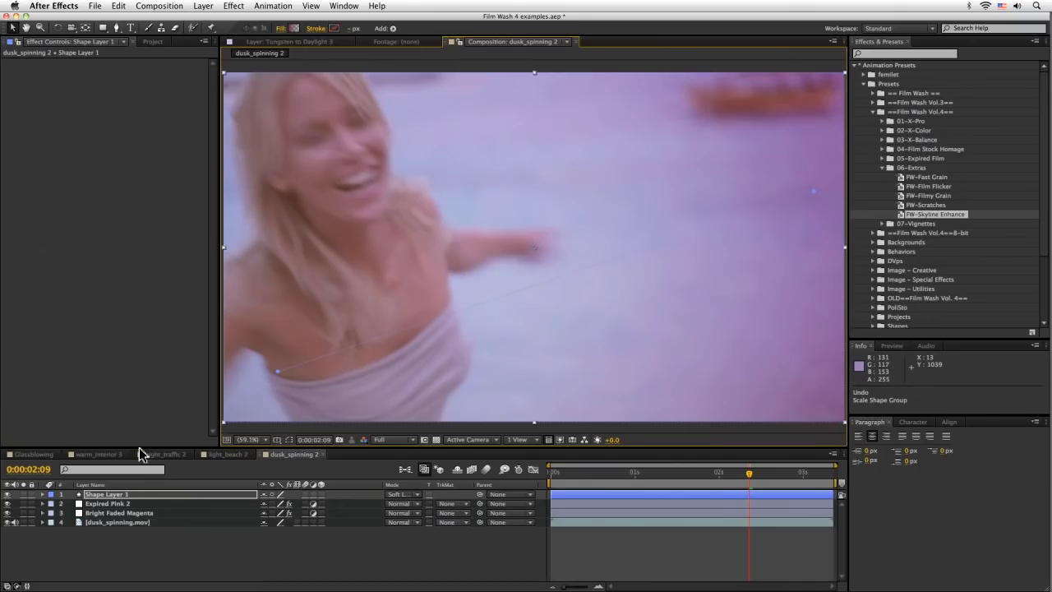
Rename the shape layer as Skyline Enhance and move it below Bright Faded Magenta, directly above dusk_spinning.mov
left_click(99, 556)
left_click(112, 490)
type("S")
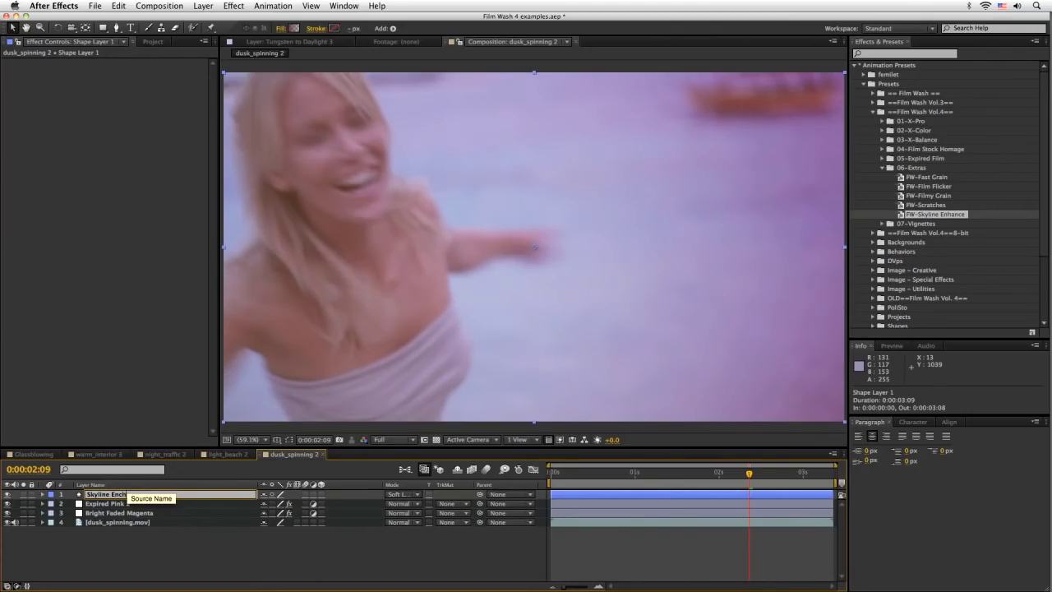
type("kyline En")
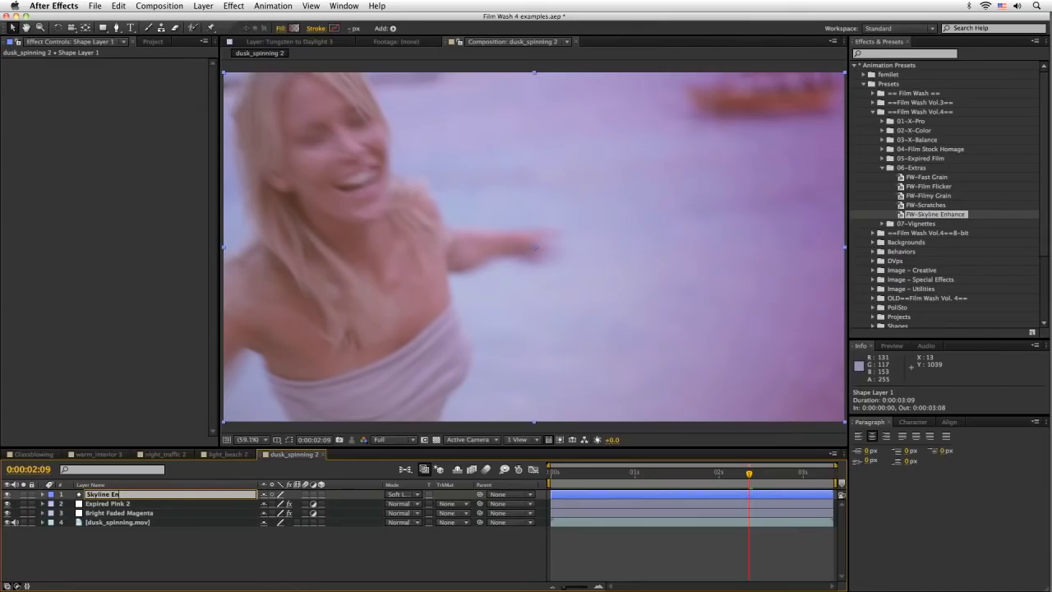
type("hance")
key("Return")
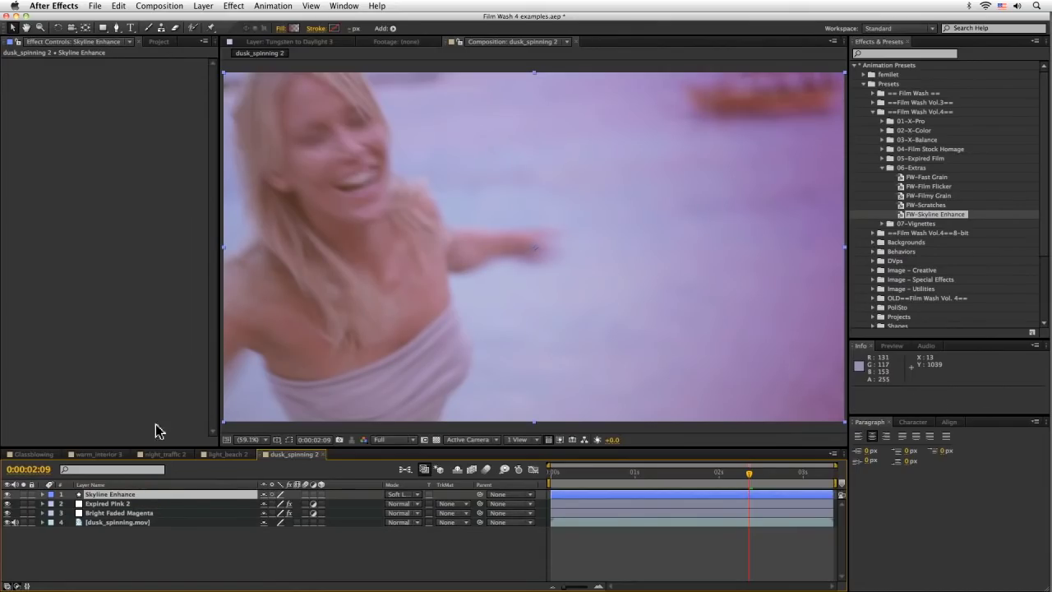
left_click_drag(122, 495, 129, 515)
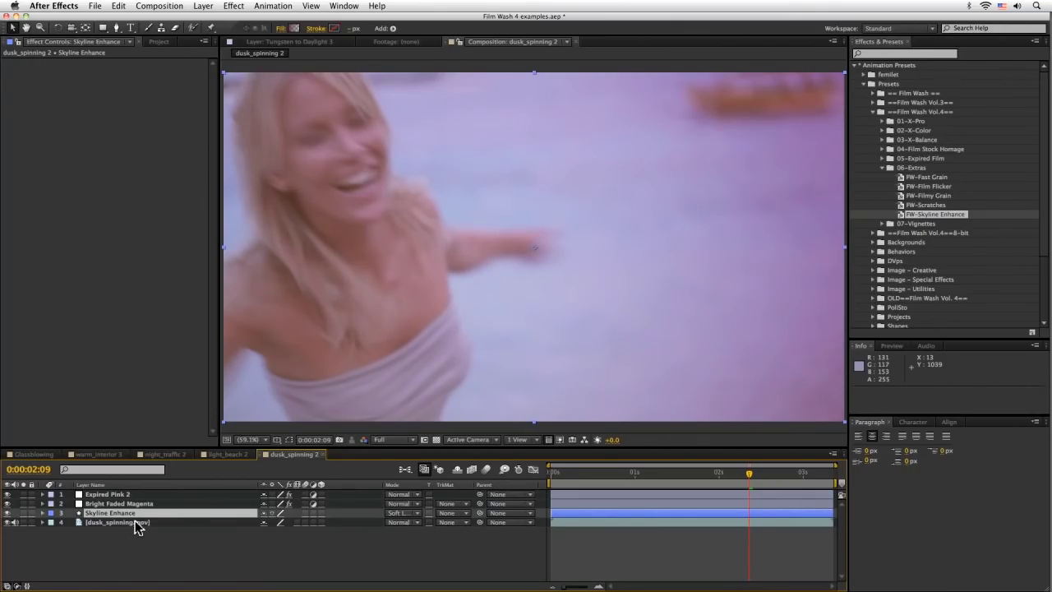
Compare the look with Skyline Enhance above and below the preset layers by undoing and redoing its move, and deselect everything
key("super+z")
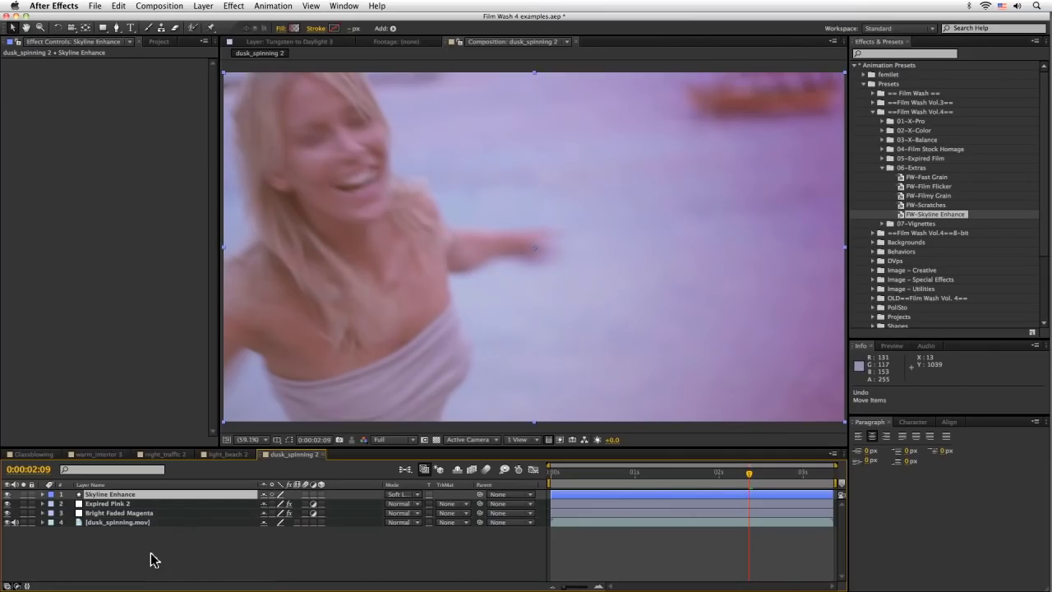
key("super+shift+z")
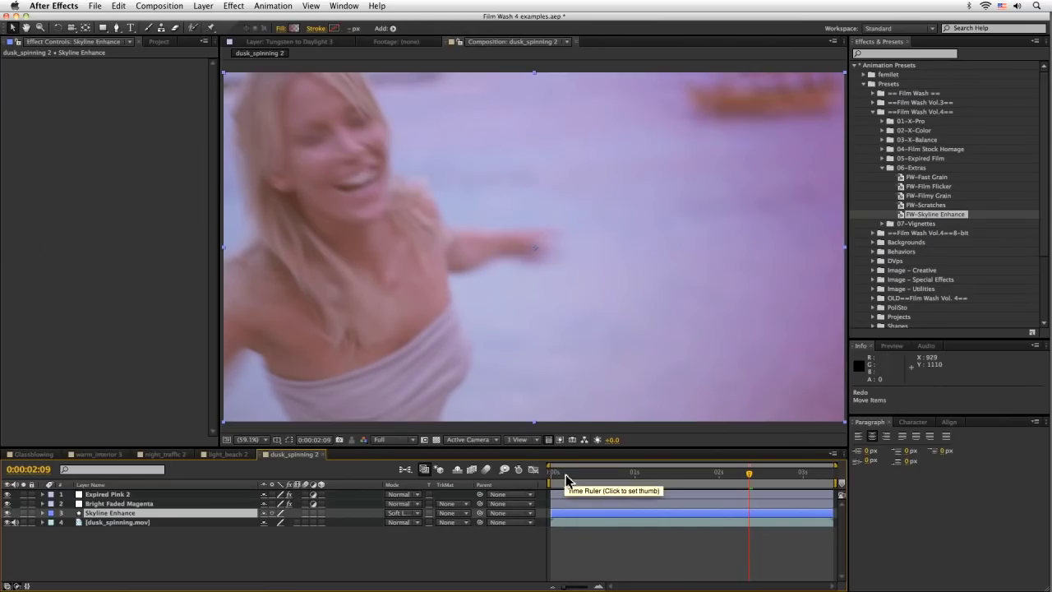
key("super+shift+a")
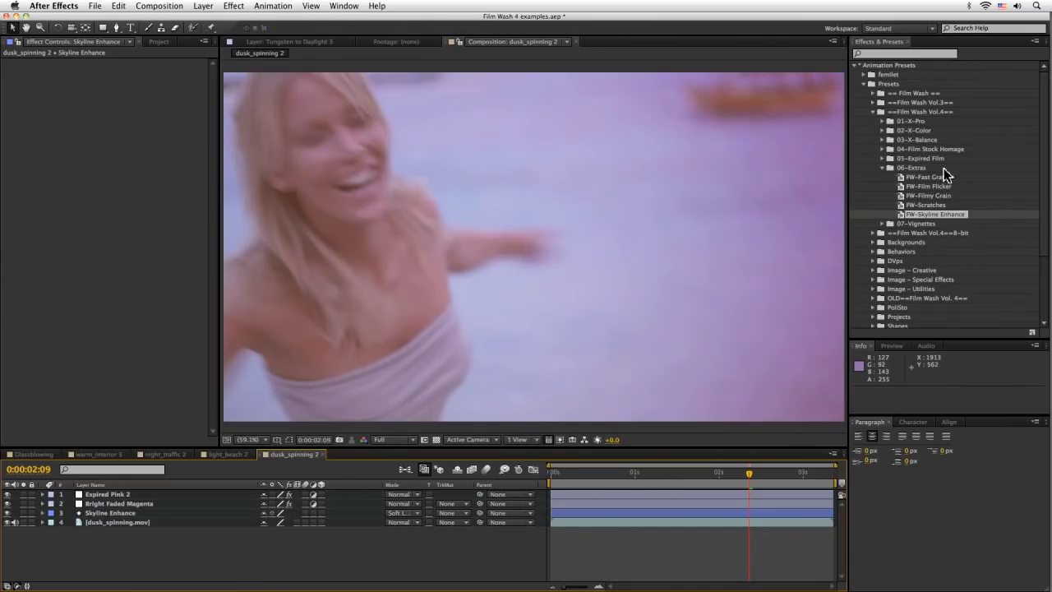
Apply the FW-Dark Ellipse vignette as a new shape layer, centre its gradient on the woman and angle its end point upward
left_click(882, 167)
left_click(883, 168)
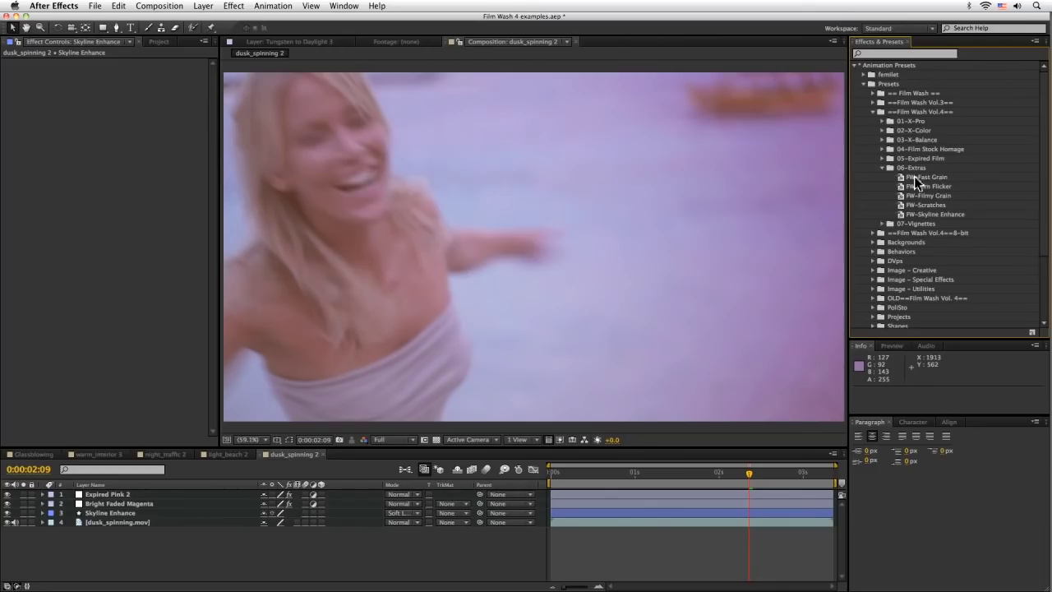
left_click(881, 224)
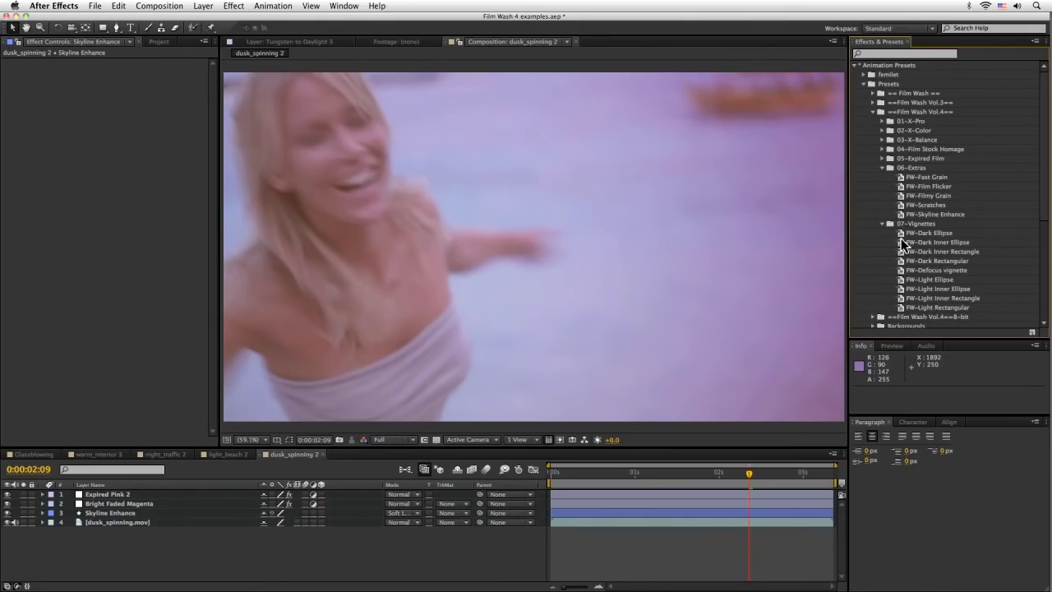
double_click(902, 236)
left_click_drag(532, 247, 379, 251)
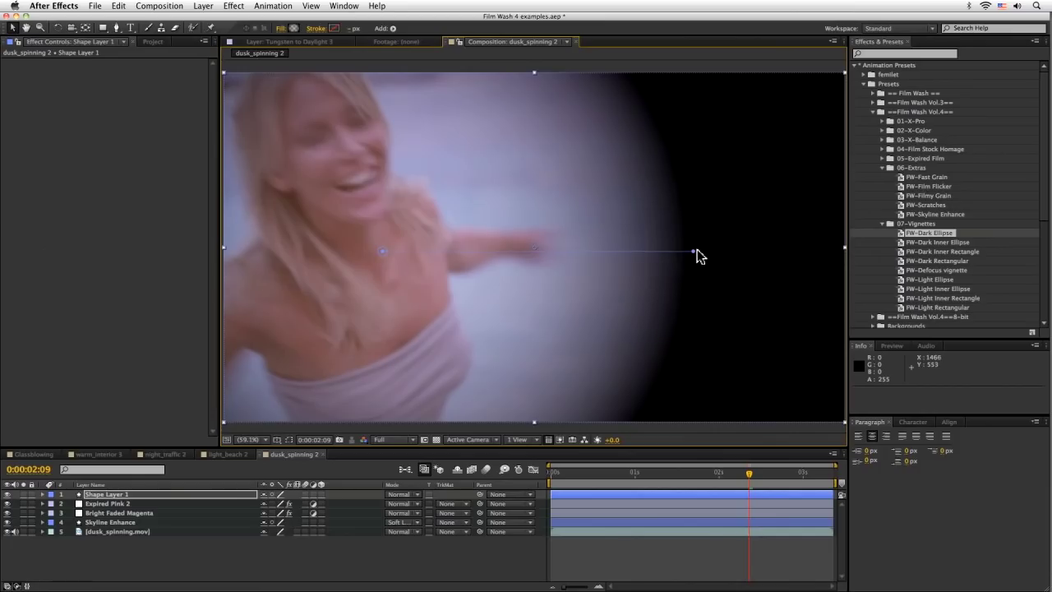
left_click_drag(692, 248, 687, 186)
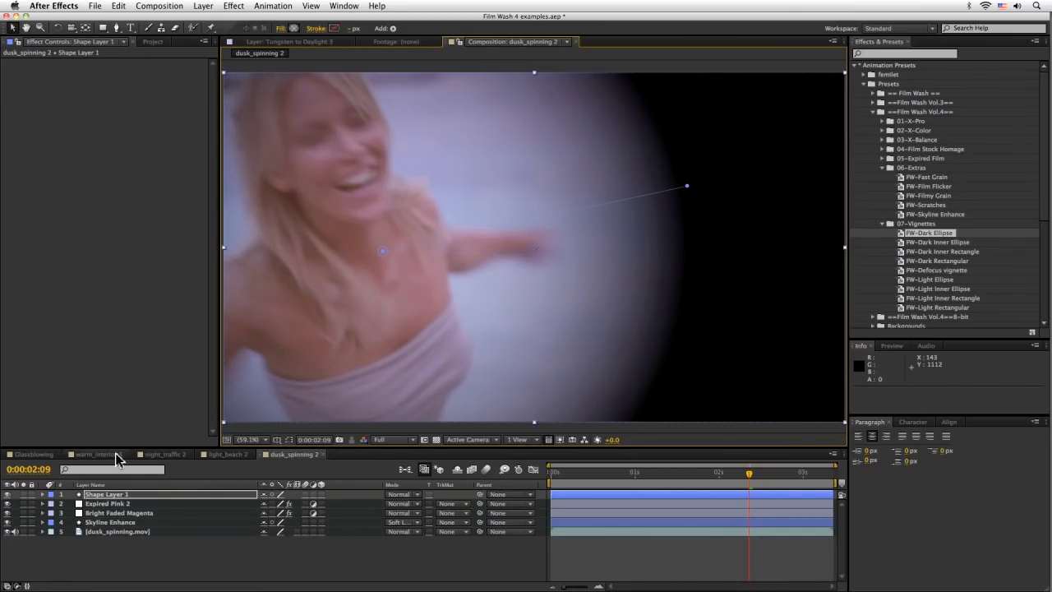
Rename the dark ellipse shape layer as Vignette and set its blending mode to Soft Light
left_click(116, 495)
key("Return")
type("V")
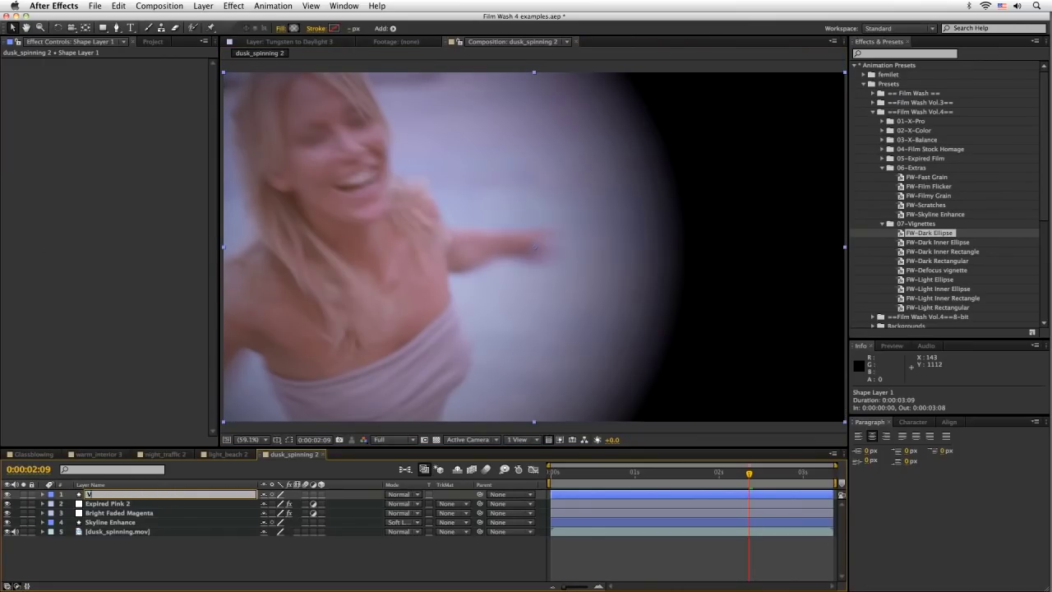
key("Return")
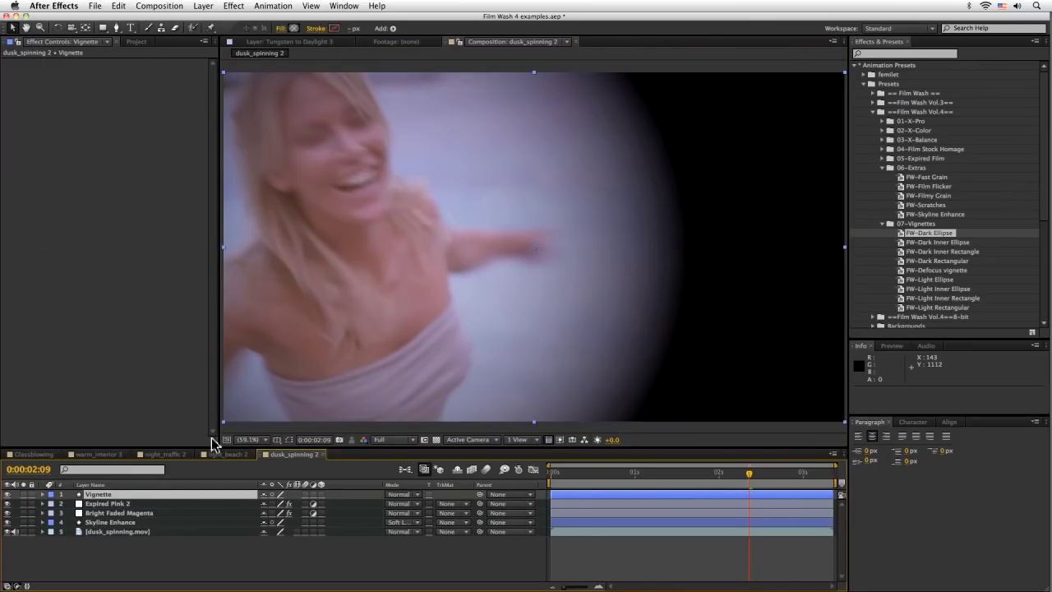
left_click(409, 494)
left_click(415, 346)
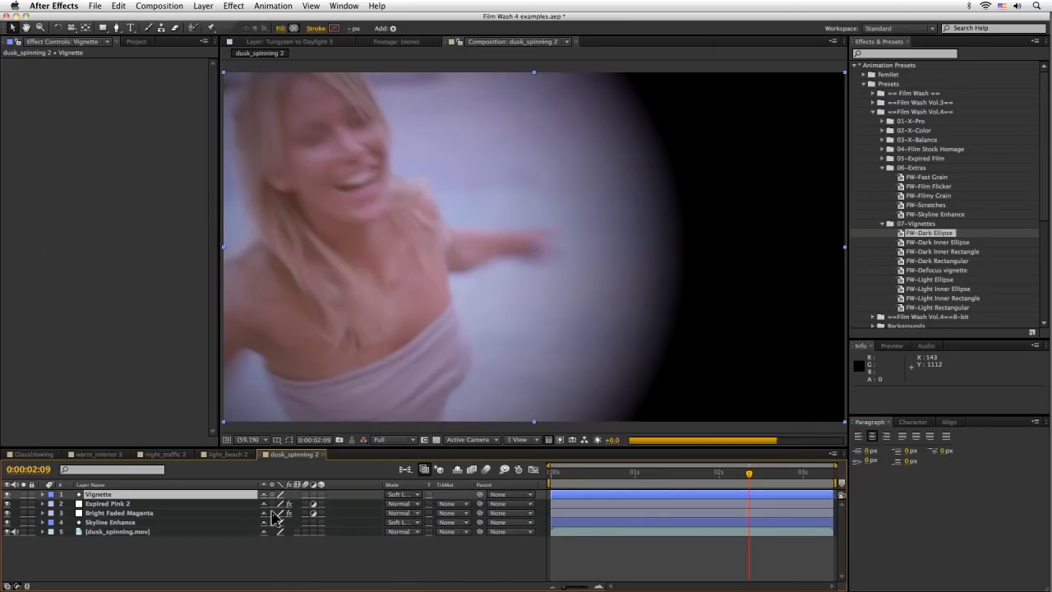
Move the Vignette layer directly below Bright Faded Magenta, set its opacity to 20% and check the clip at 0:00:00:10
key("t")
left_click_drag(268, 502, 119, 531)
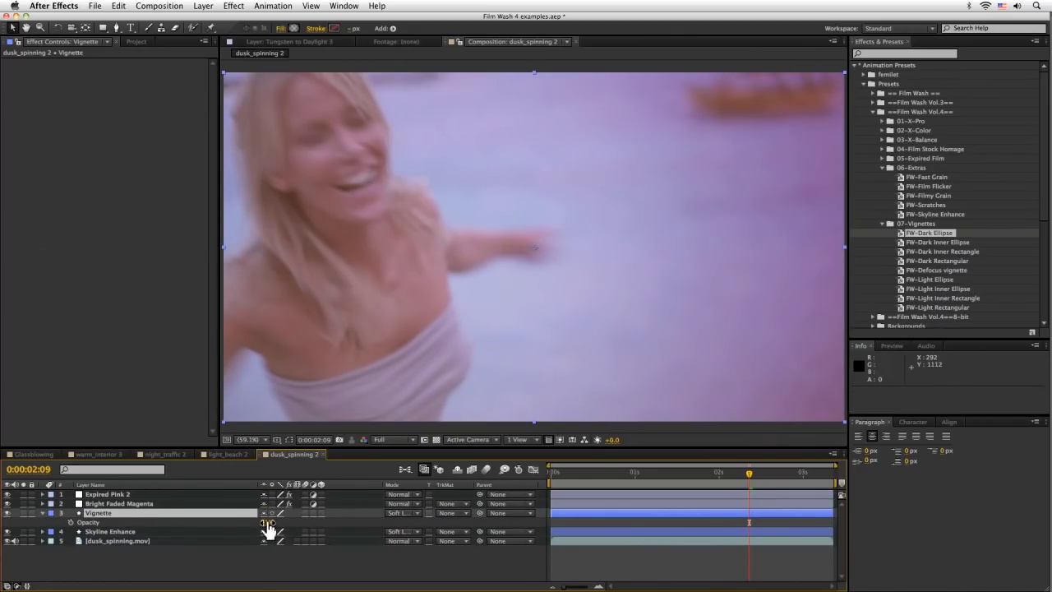
left_click_drag(269, 523, 261, 525)
left_click(571, 475)
mouse_move(572, 478)
left_mouse_down()
mouse_move(554, 479)
mouse_move(807, 485)
mouse_move(634, 481)
mouse_move(581, 491)
left_mouse_up()
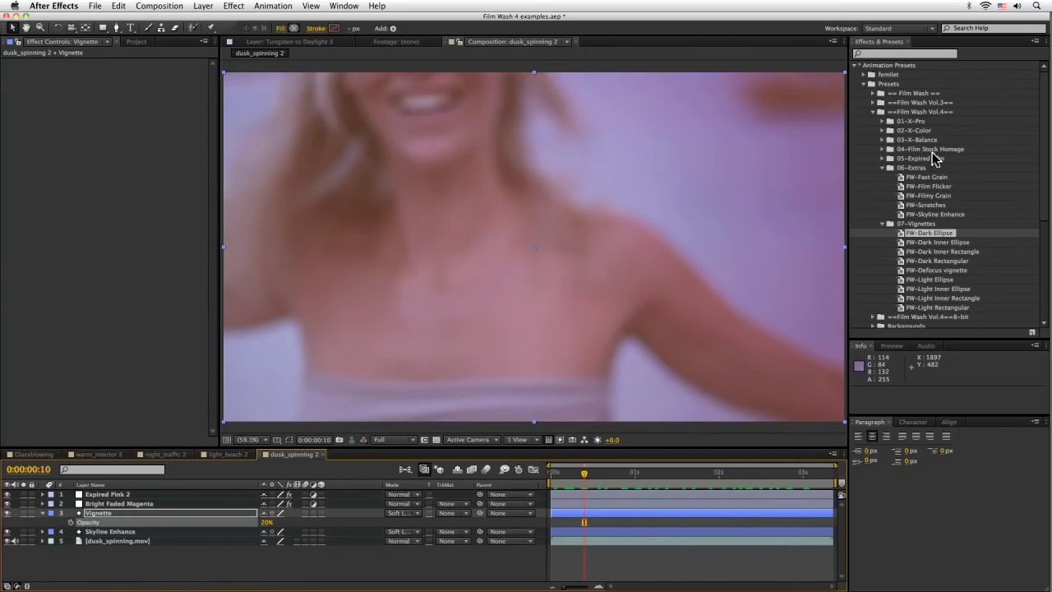
Create a new adjustment layer at the top of the layer stack and name it Film flicker
left_click(156, 565)
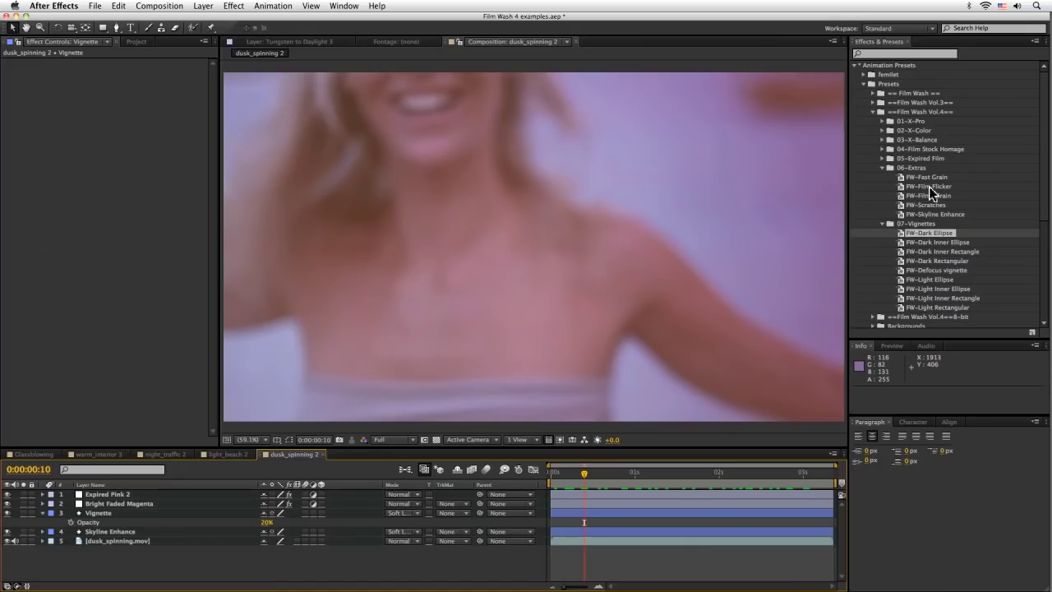
left_click(904, 187)
left_click(279, 298)
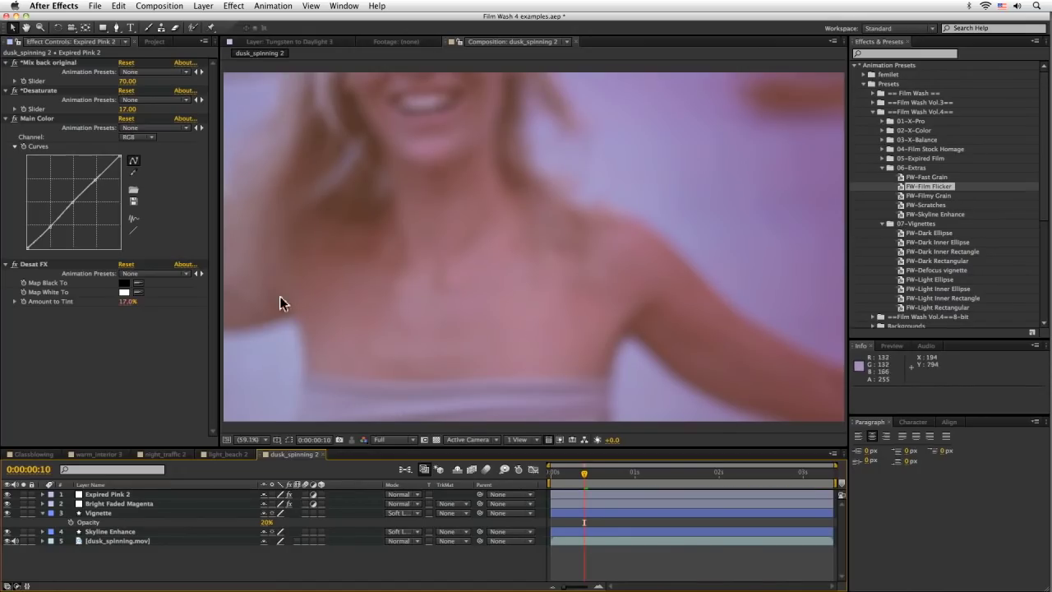
left_click(233, 6)
mouse_move(203, 6)
mouse_move(316, 19)
left_click(388, 86)
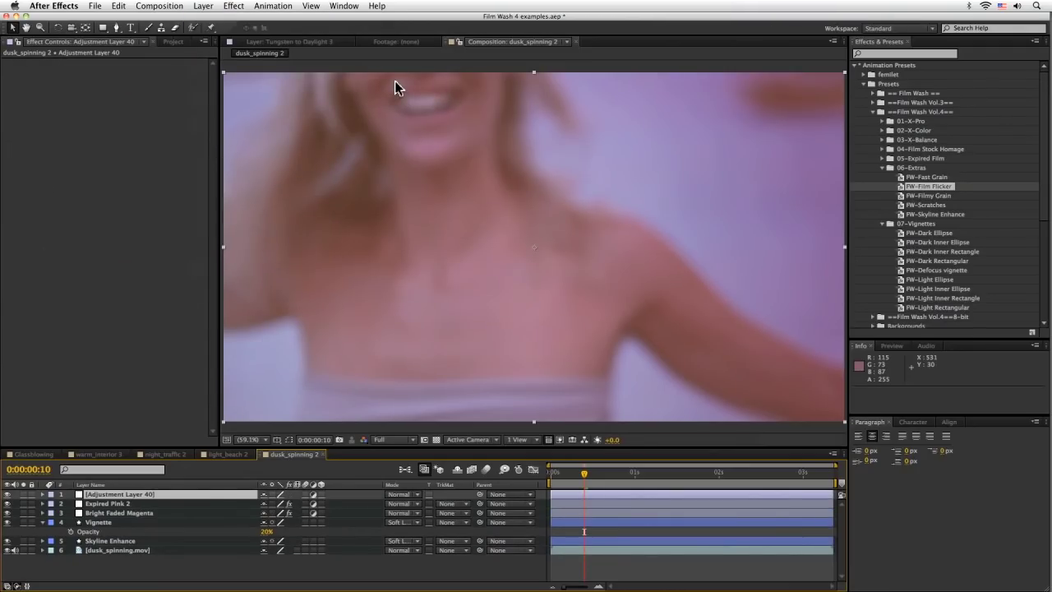
key("Return")
type("F")
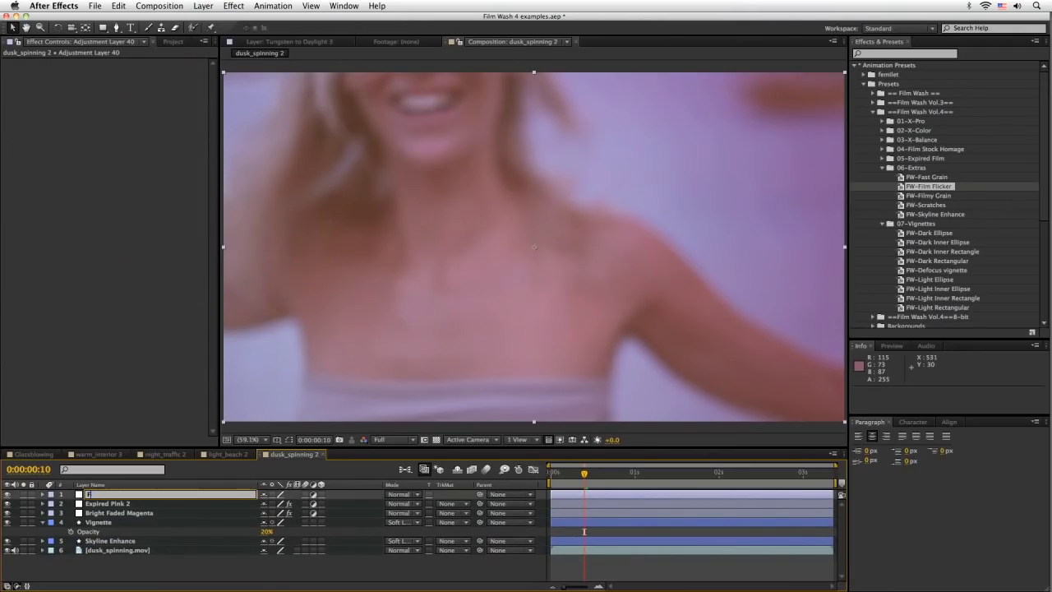
type("ilm flicker")
key("Return")
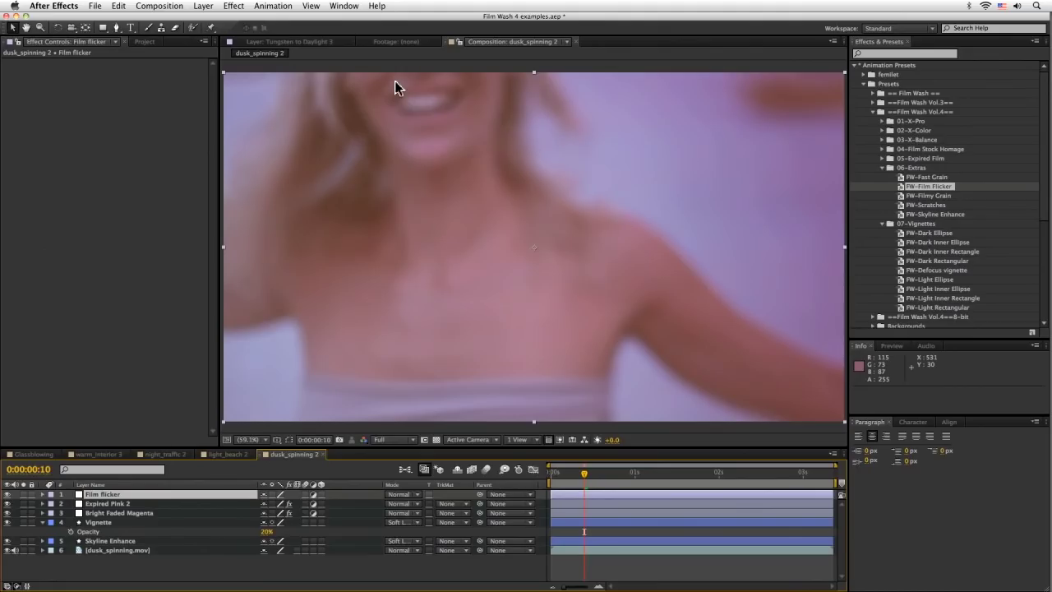
Apply the FW-Film Flicker preset to the Film flicker layer, check the clip at 0:00:00:03 and collapse the Flicker effect
double_click(903, 187)
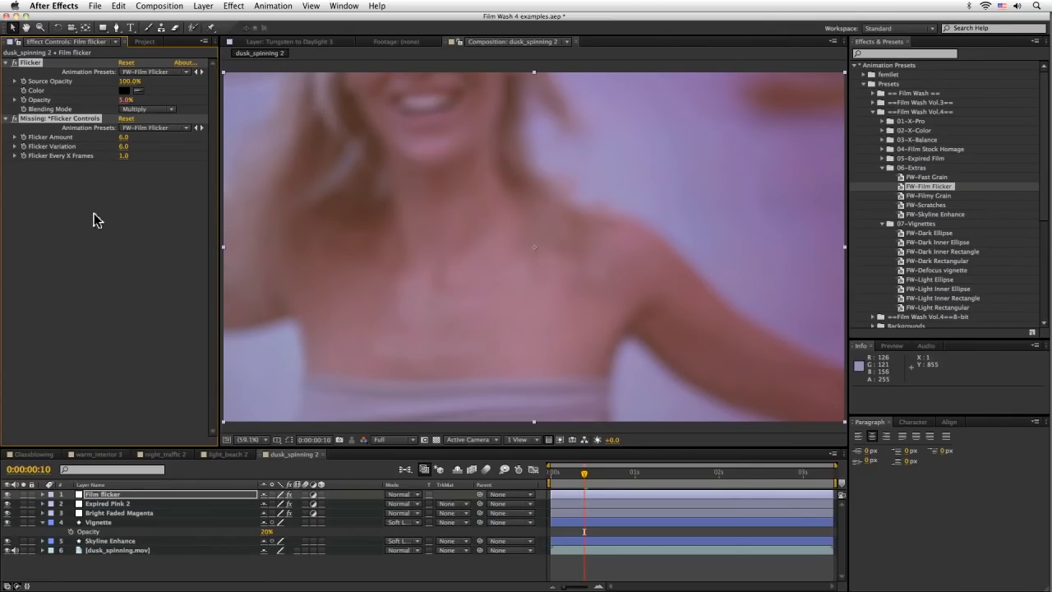
left_click(72, 28)
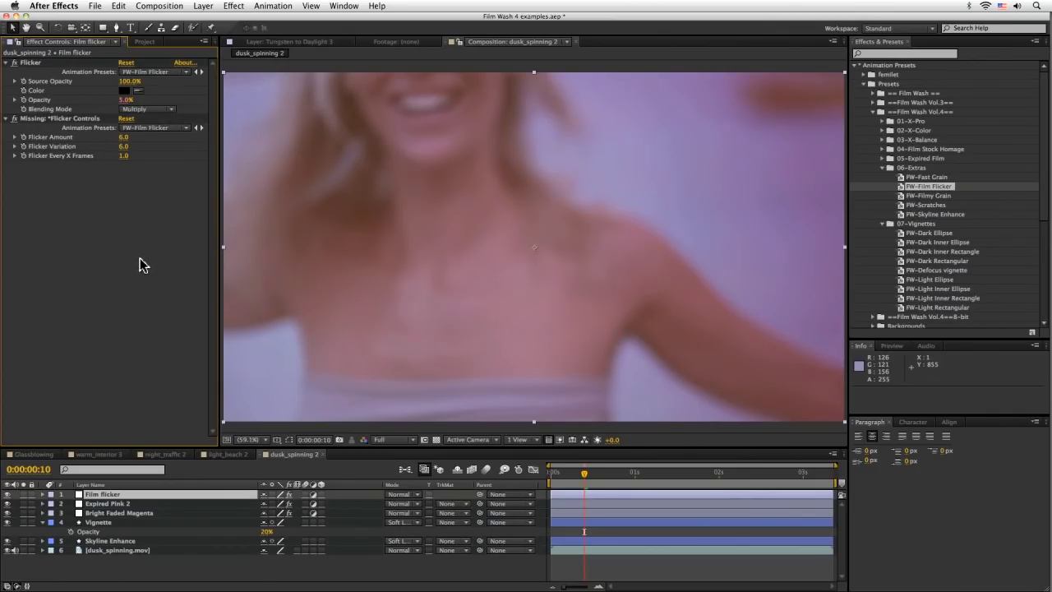
left_click(559, 475)
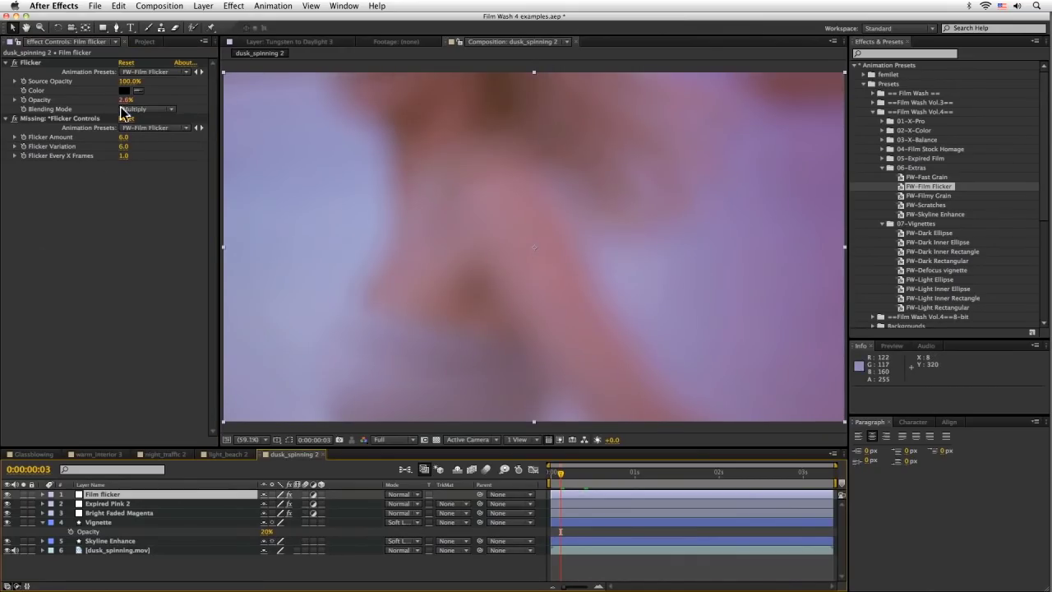
left_click(6, 63)
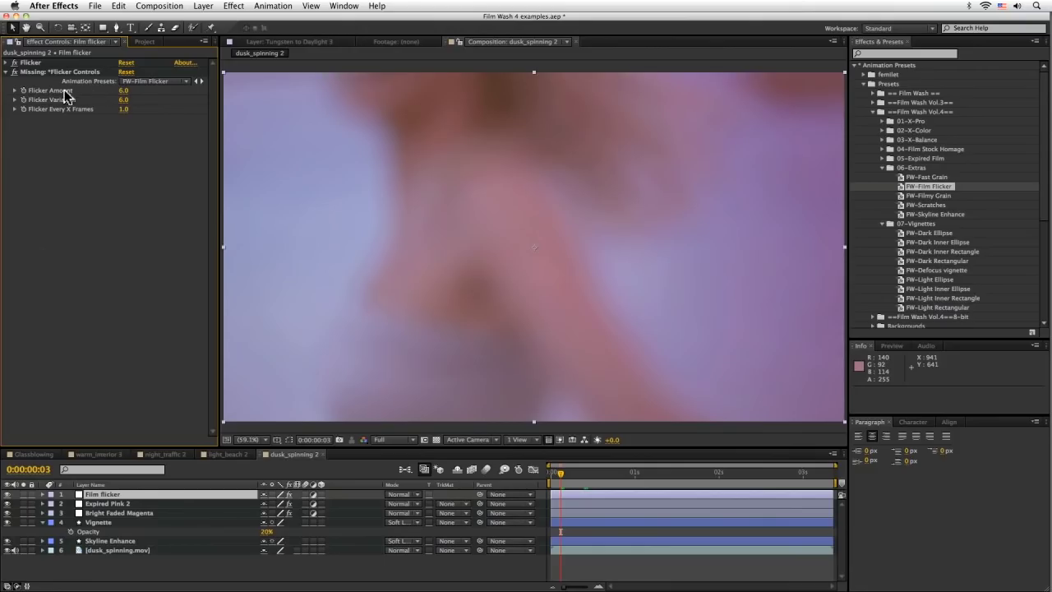
Try a Flicker Amount of 15 in the flicker controls and preview the clip
left_click_drag(127, 91, 125, 92)
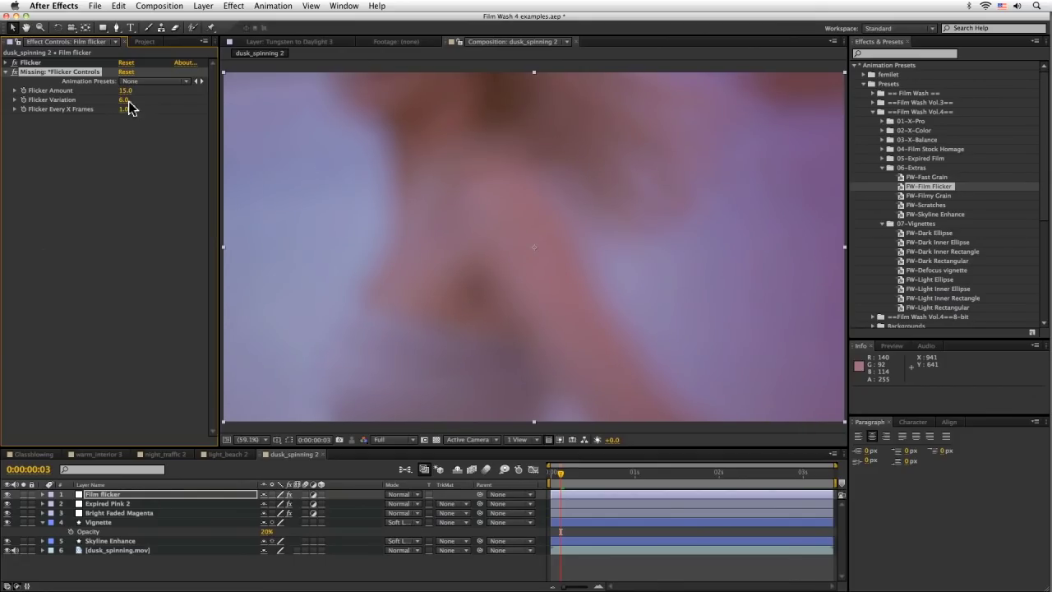
left_click_drag(127, 106, 127, 102)
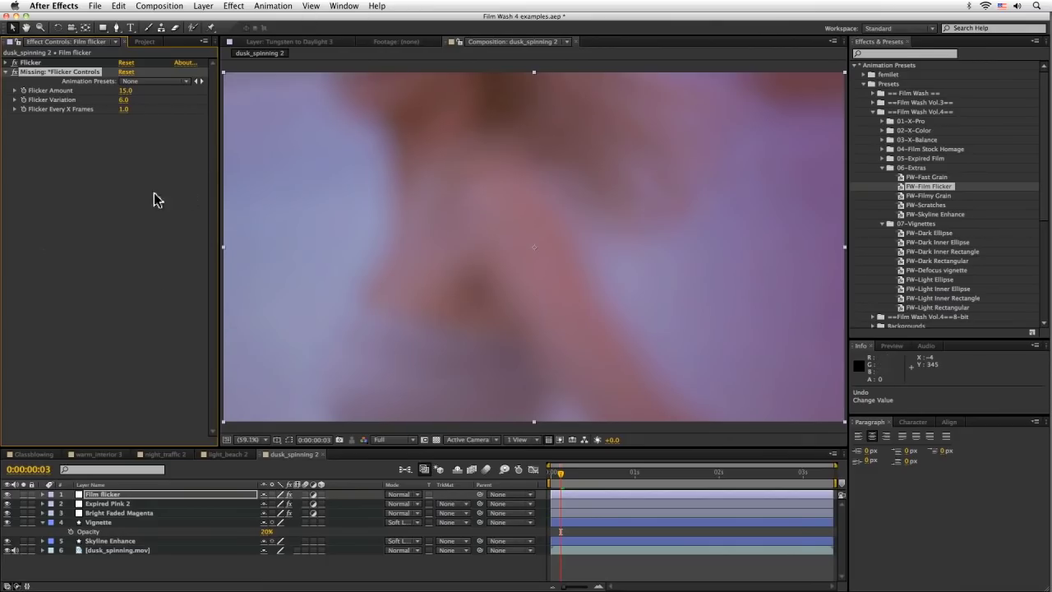
left_click(131, 105)
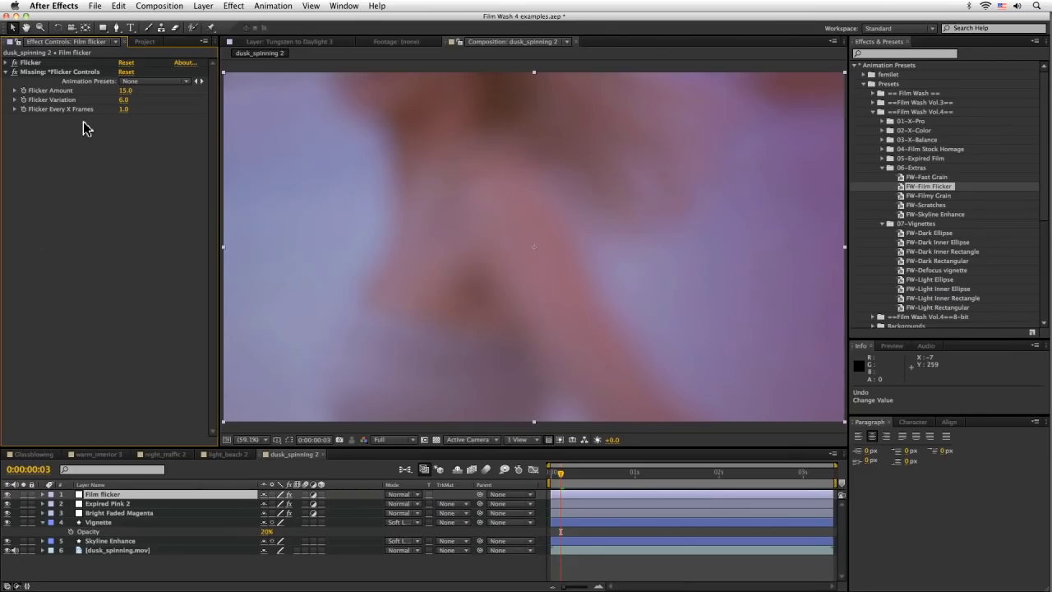
key("KP_0")
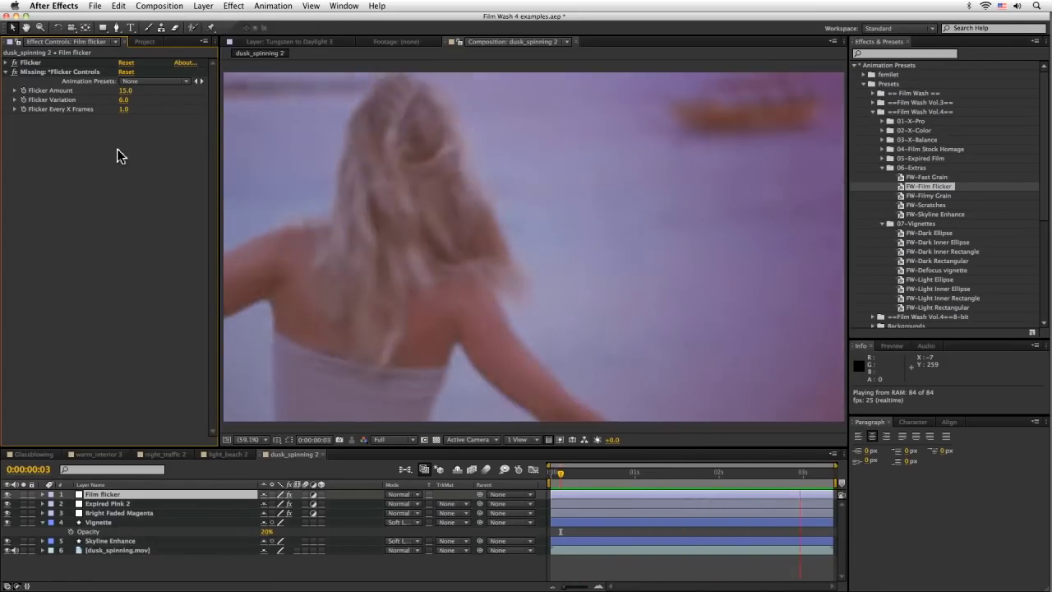
key("space")
Set the Flicker Amount to 6 and play the clip to check the flicker
left_click(128, 90)
type("6")
key("Return")
key("space")
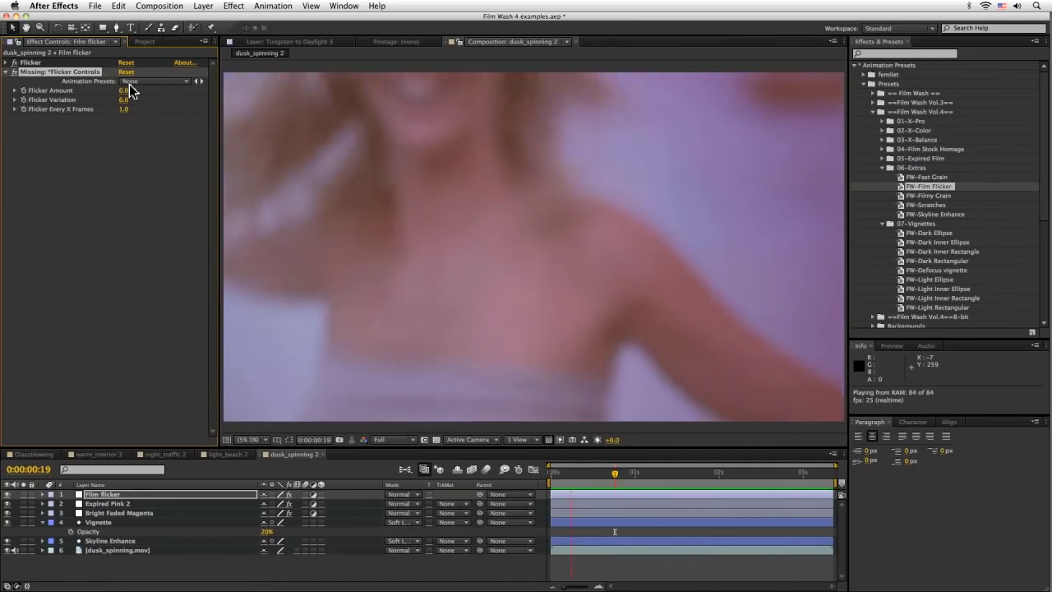
key("space")
Create another adjustment layer at the top of the layer stack and name it Fast Grain
key("super+alt+y")
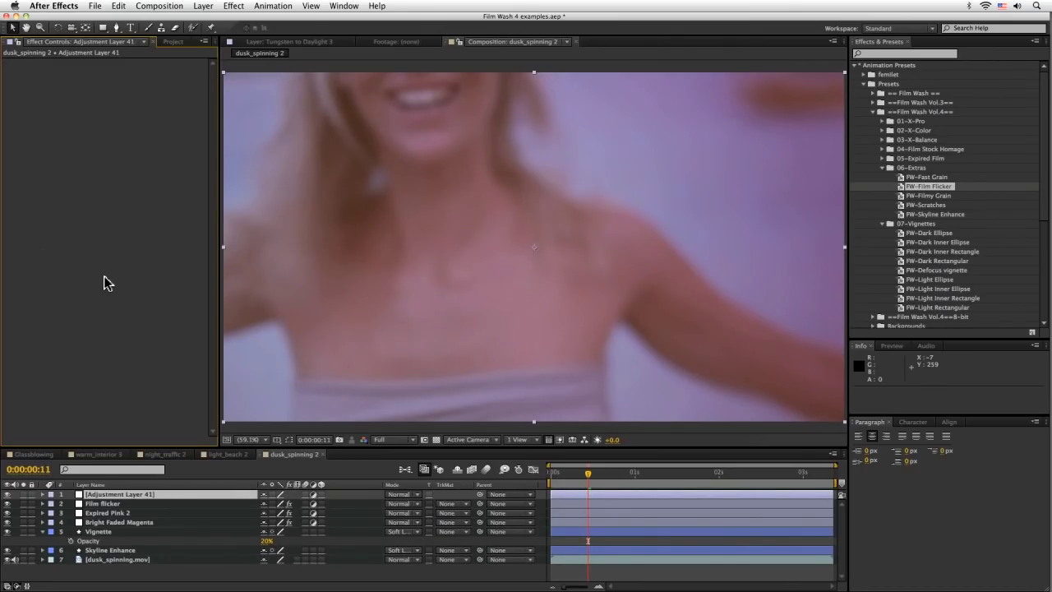
left_click(111, 493)
key("Return")
type("G")
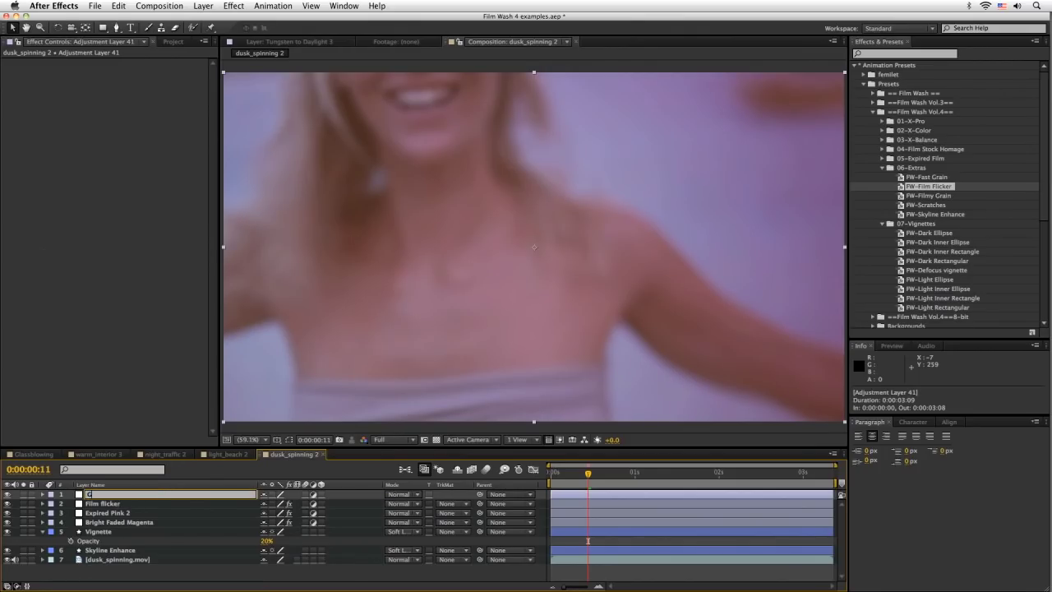
type("ast Grain")
key("Return")
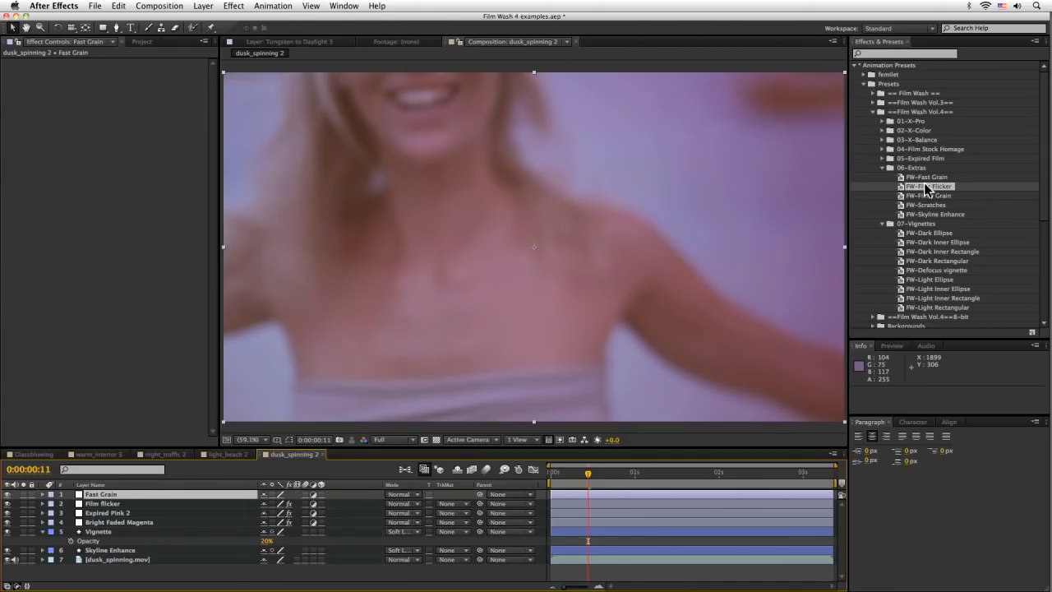
Apply the FW-Fast Grain preset to the Fast Grain layer and set its Amount of Noise to 8%, with color noise enabled
left_click_drag(927, 180, 531, 290)
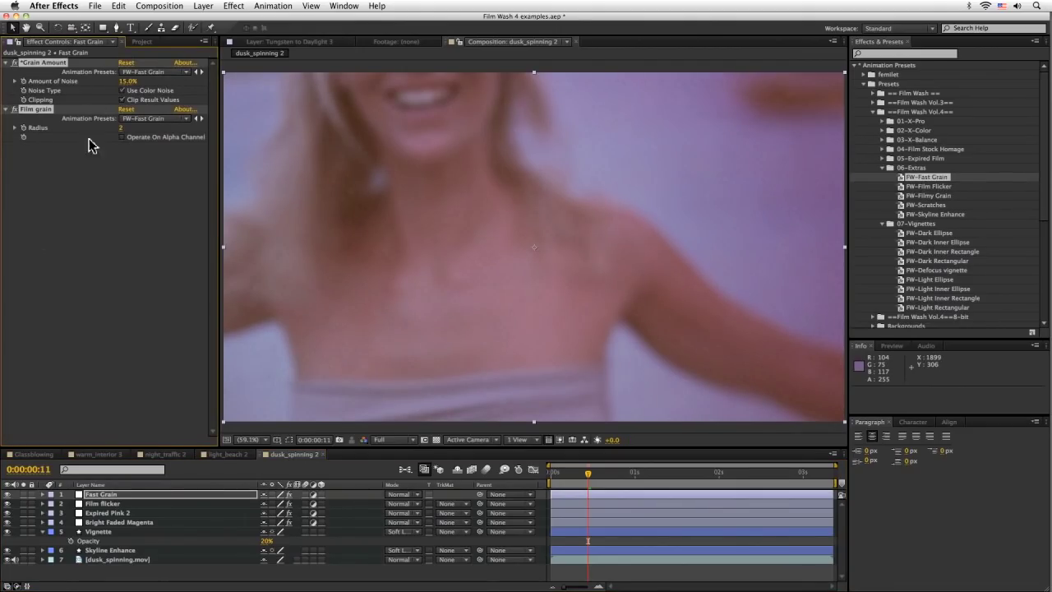
left_click(121, 99)
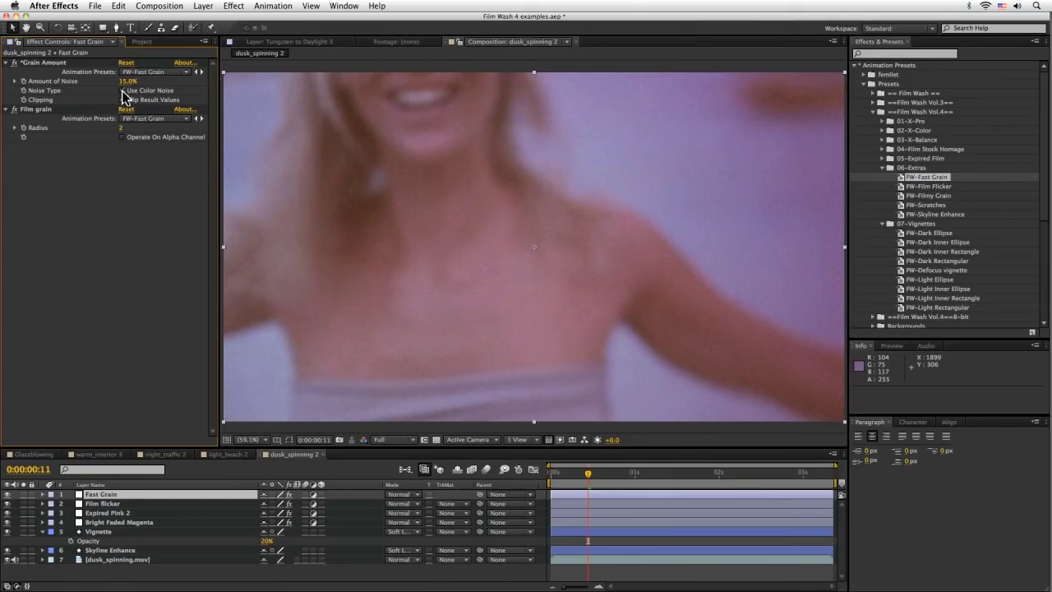
left_click(121, 91)
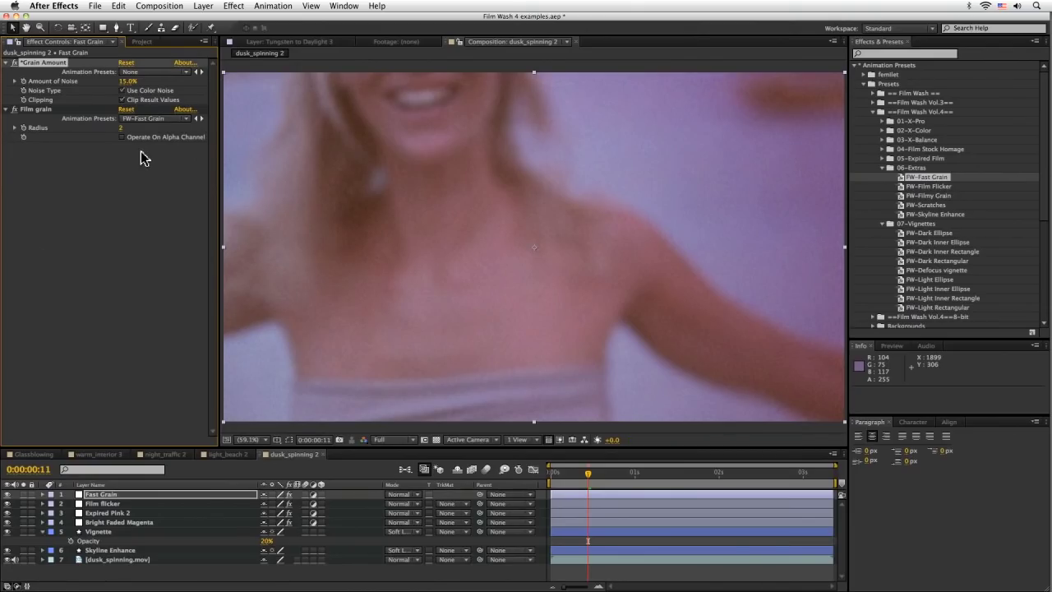
left_click(127, 80)
type("8")
key("Return")
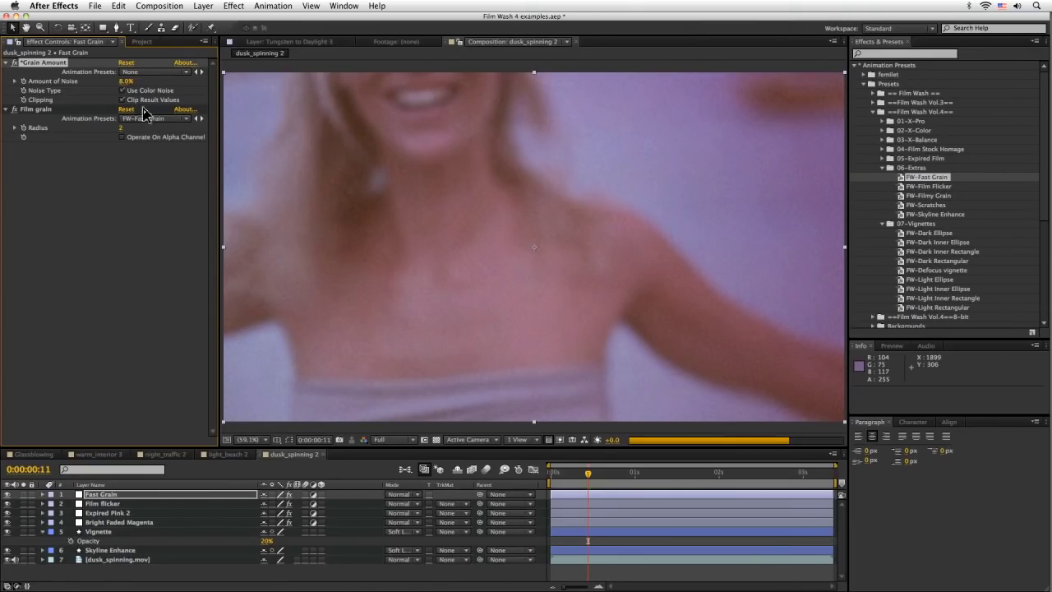
Preview the finished stack and solo dusk_spinning.mov to compare it with the ungraded footage
key("KP_0")
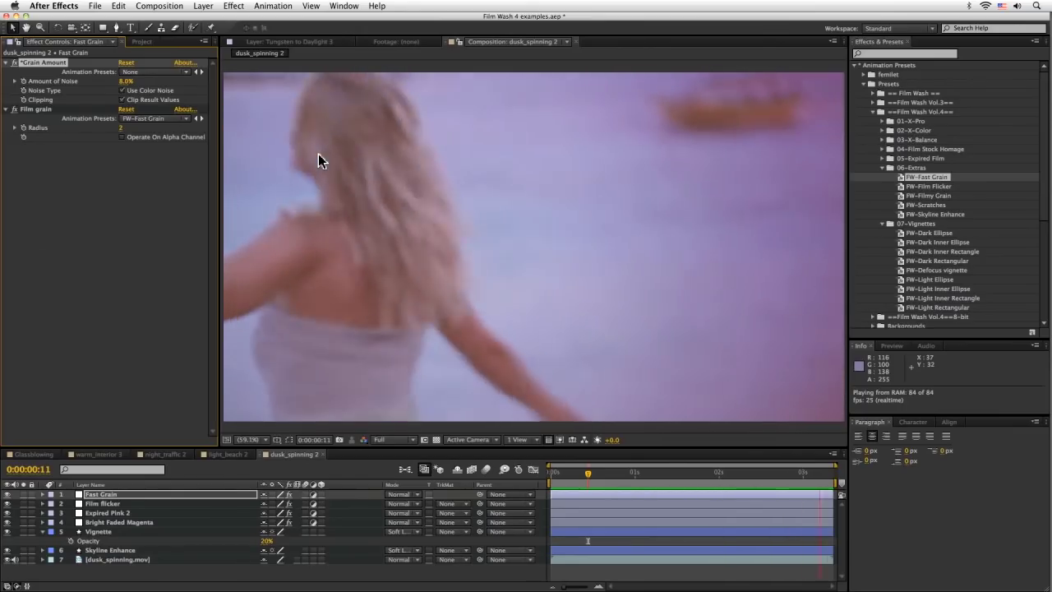
left_click(23, 559)
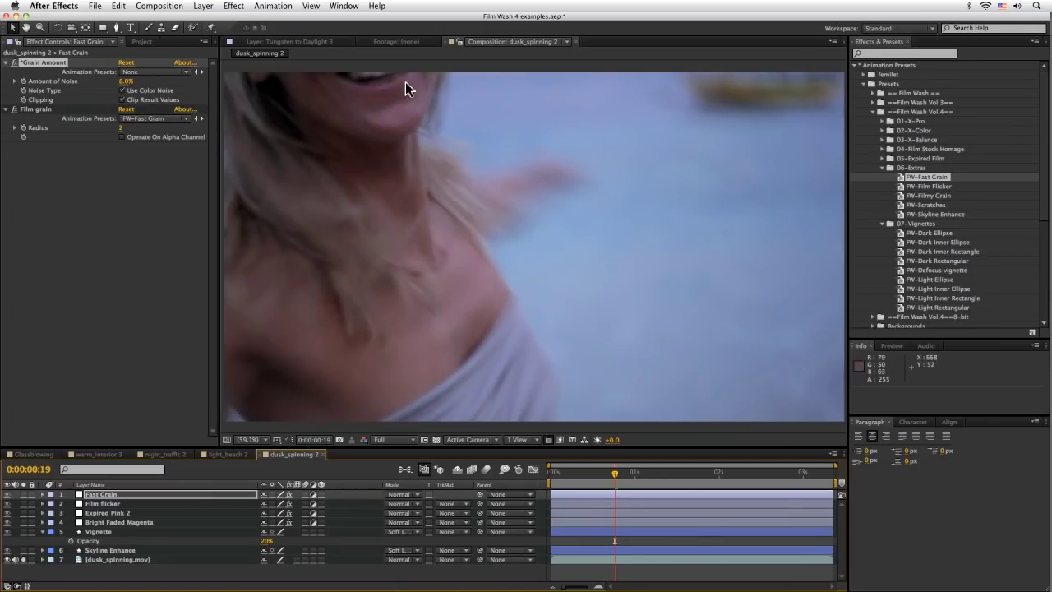
Unsolo dusk_spinning.mov to show the full grade at 0:00:00:17 and raise the Vignette layer's Opacity to 41%
left_click_drag(585, 474, 558, 463)
left_click(24, 559)
left_click_drag(571, 477, 585, 478)
left_click(607, 473)
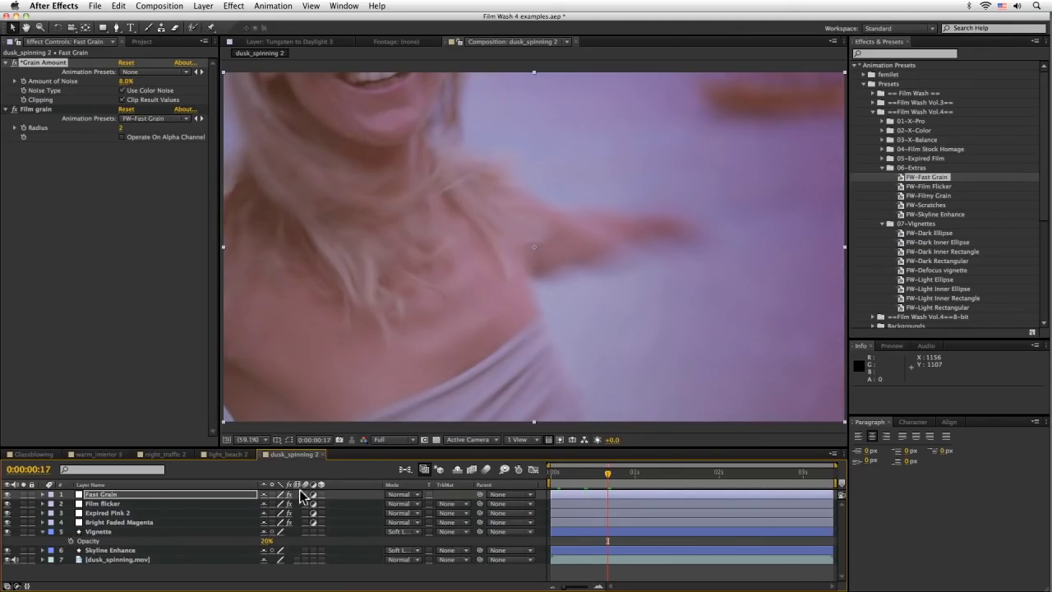
left_click_drag(265, 541, 276, 542)
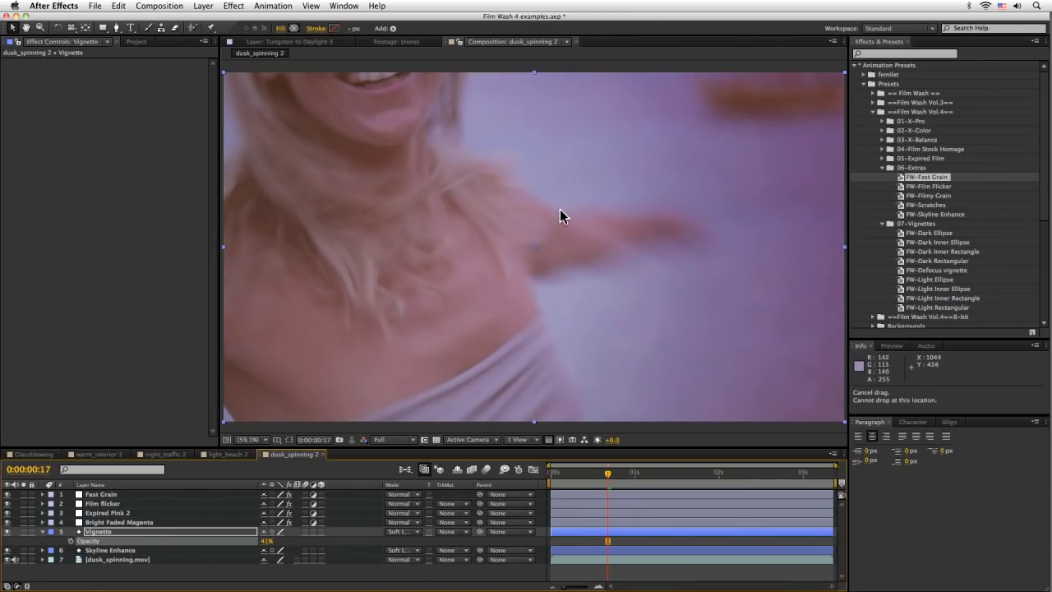
left_click(142, 575)
Expand the Vignette layer's contents and examine the gradient handles of its Dark Circular Vignette group on the image
left_click(43, 532)
left_click(43, 532)
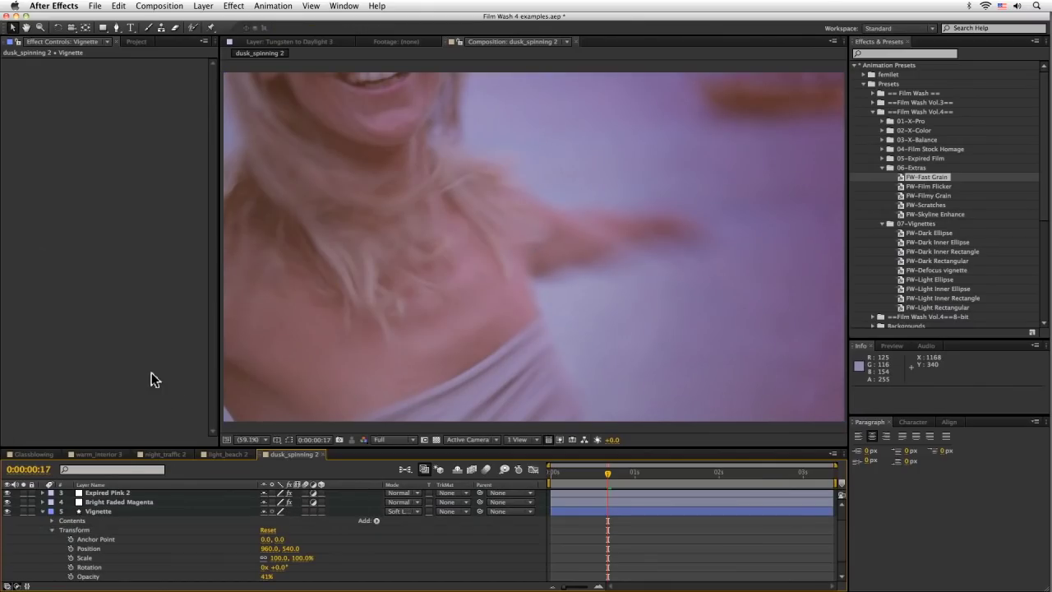
left_click(52, 530)
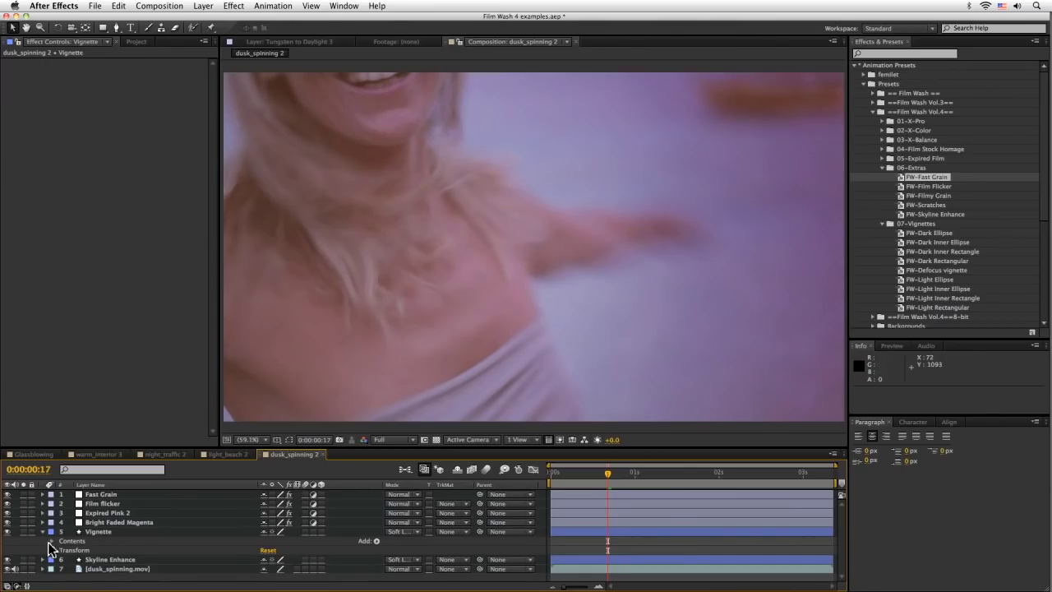
left_click(65, 530)
left_click(52, 541)
left_click(86, 550)
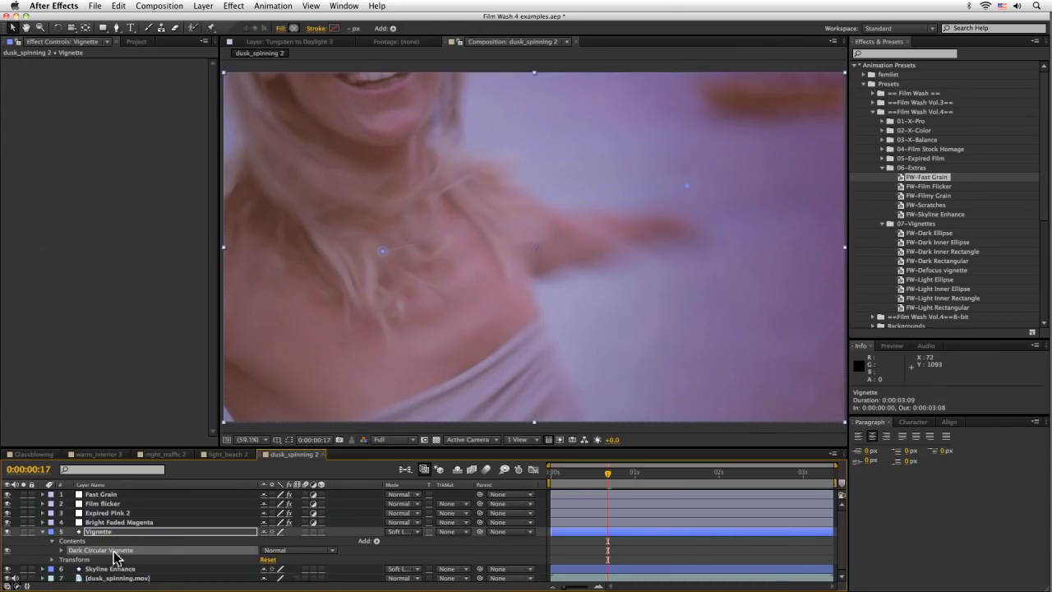
left_click(376, 244)
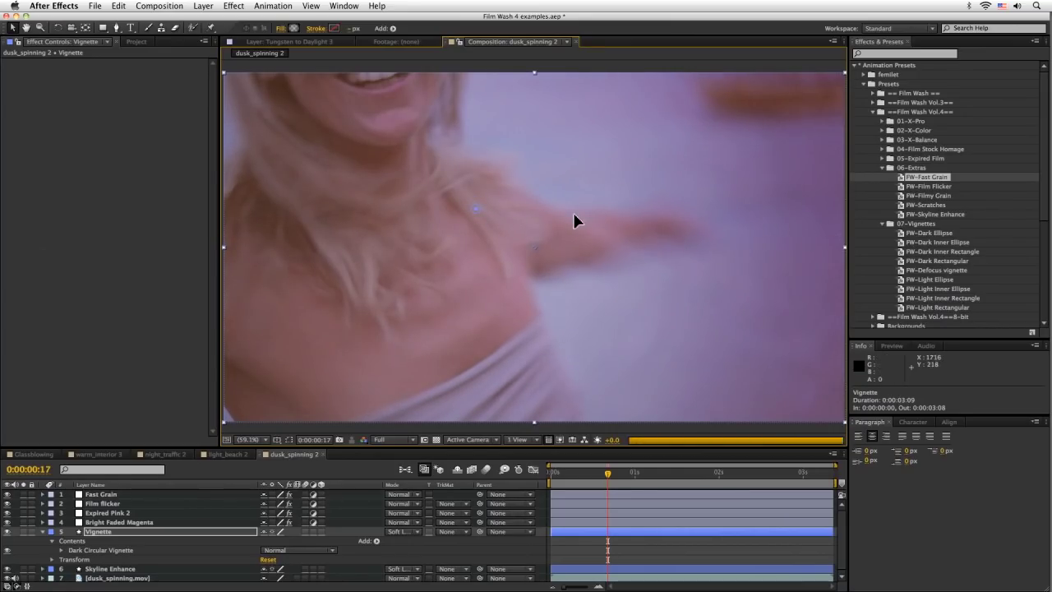
Set the Vignette layer's Opacity to 100% and its unlinked Scale to 120% horizontally and 100% vertically
left_click(124, 533)
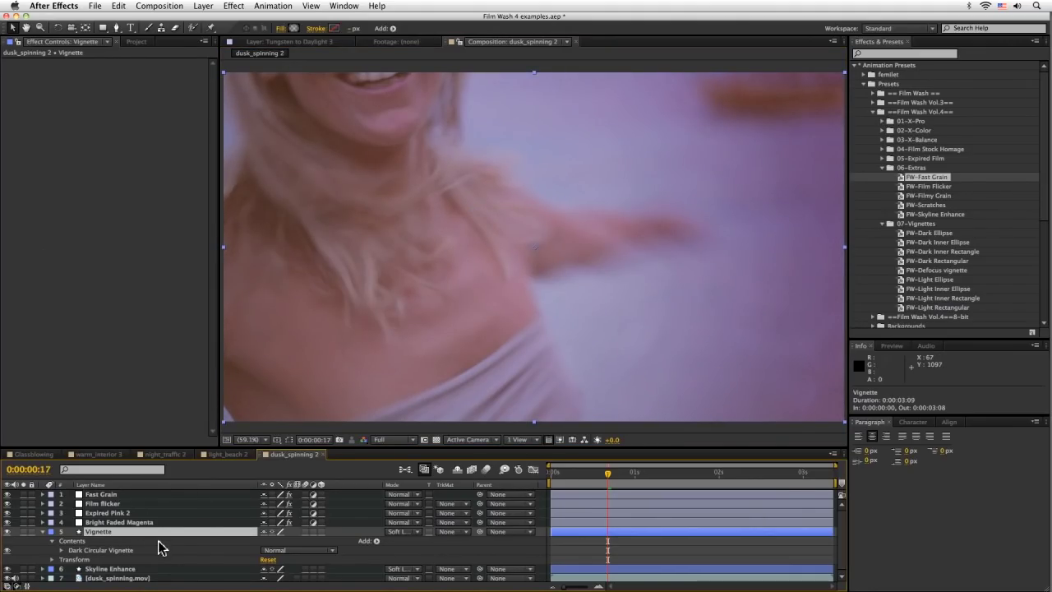
key("s")
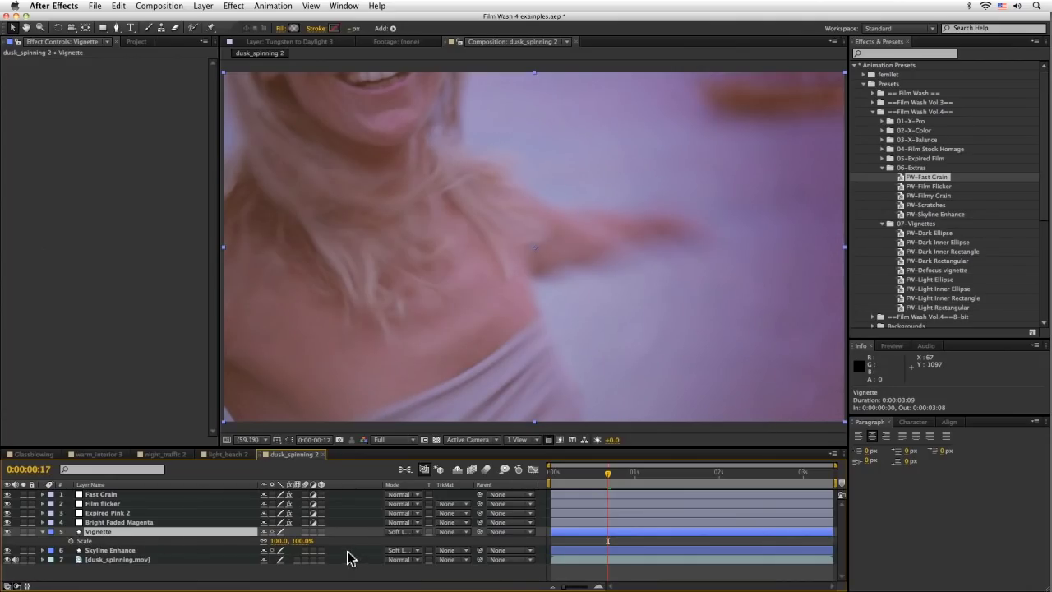
key("shift+t")
left_click_drag(267, 551, 328, 572)
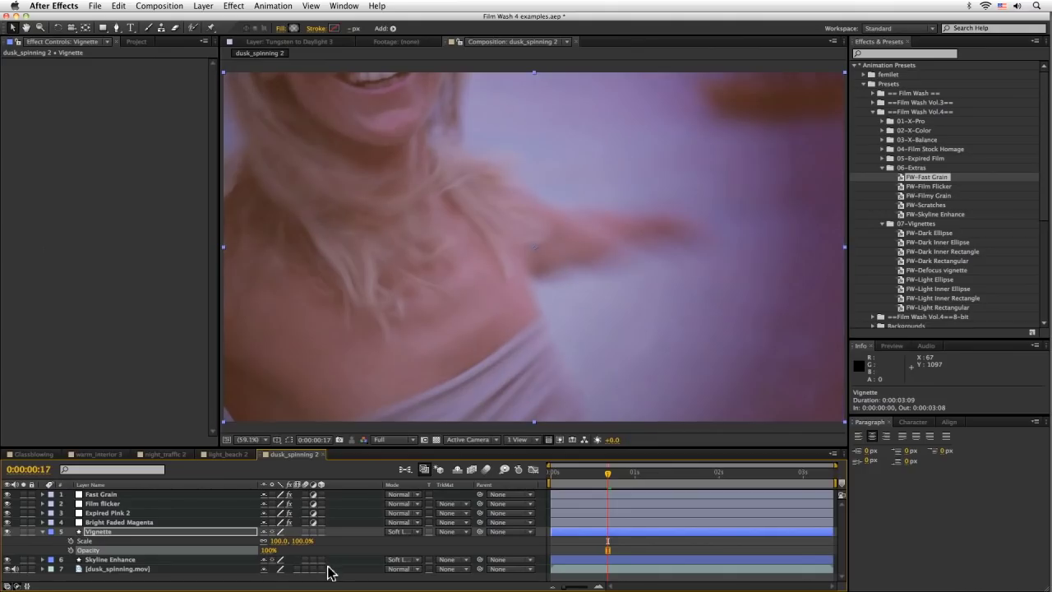
left_click(158, 541)
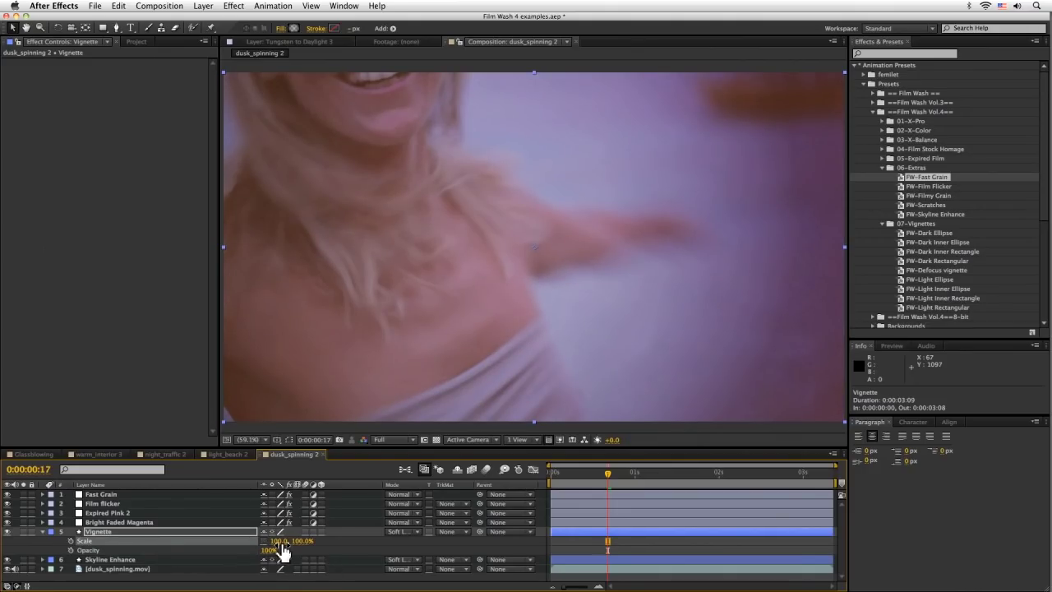
left_click_drag(284, 541, 293, 543)
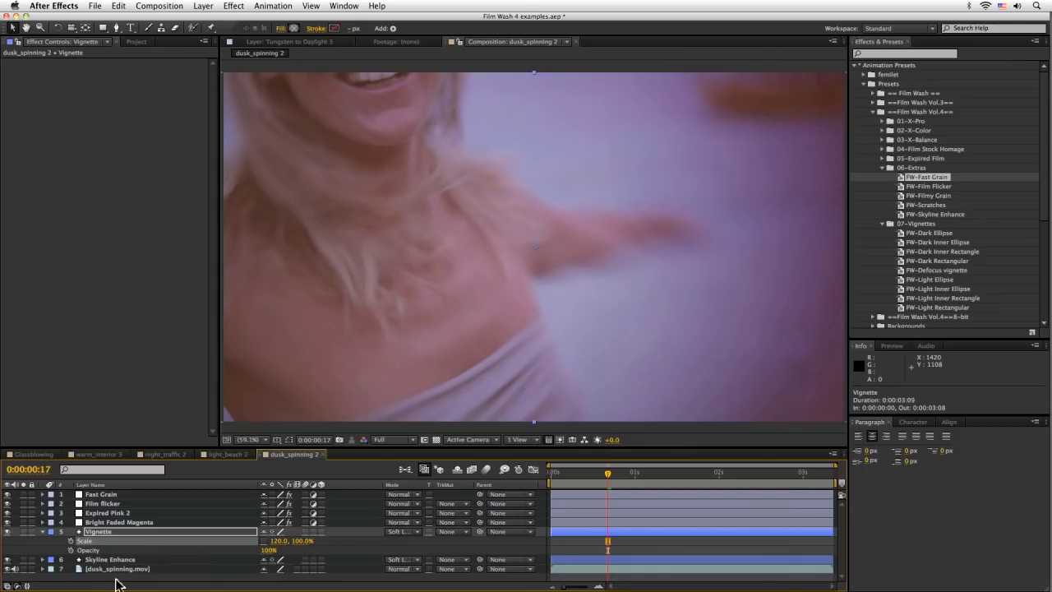
left_click(86, 576)
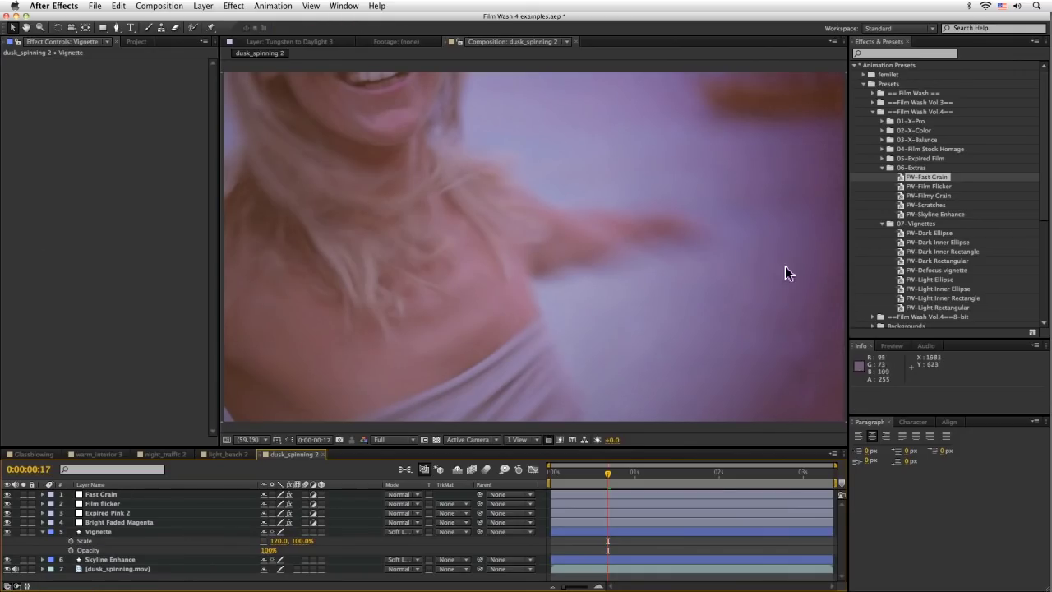
Apply the FW-Defocus vignette preset as a new solid sourced from dusk_spinning.mov and place it directly above that clip
double_click(941, 269)
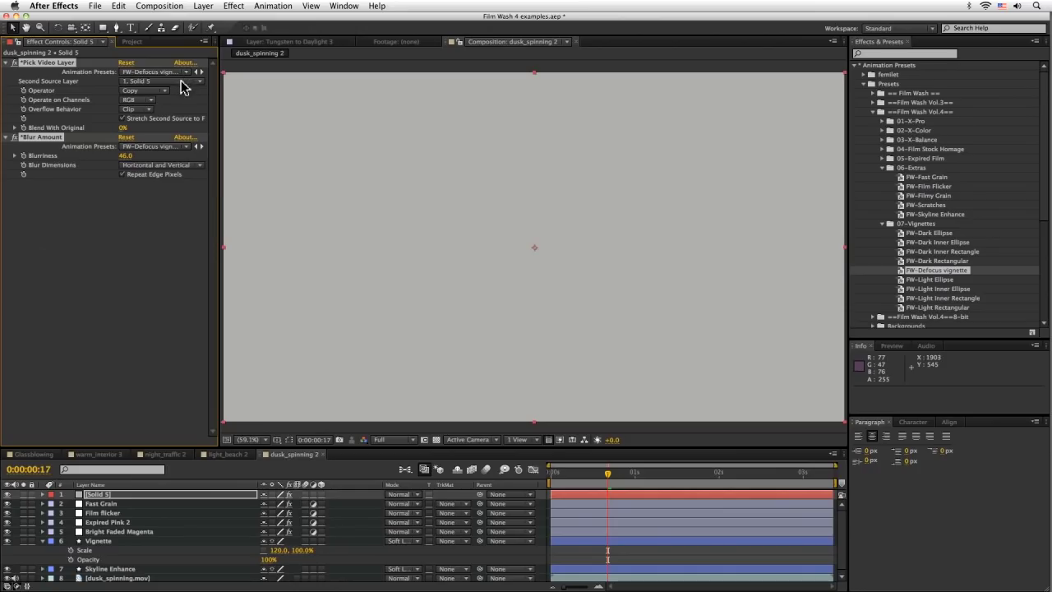
left_click(181, 81)
left_click(181, 186)
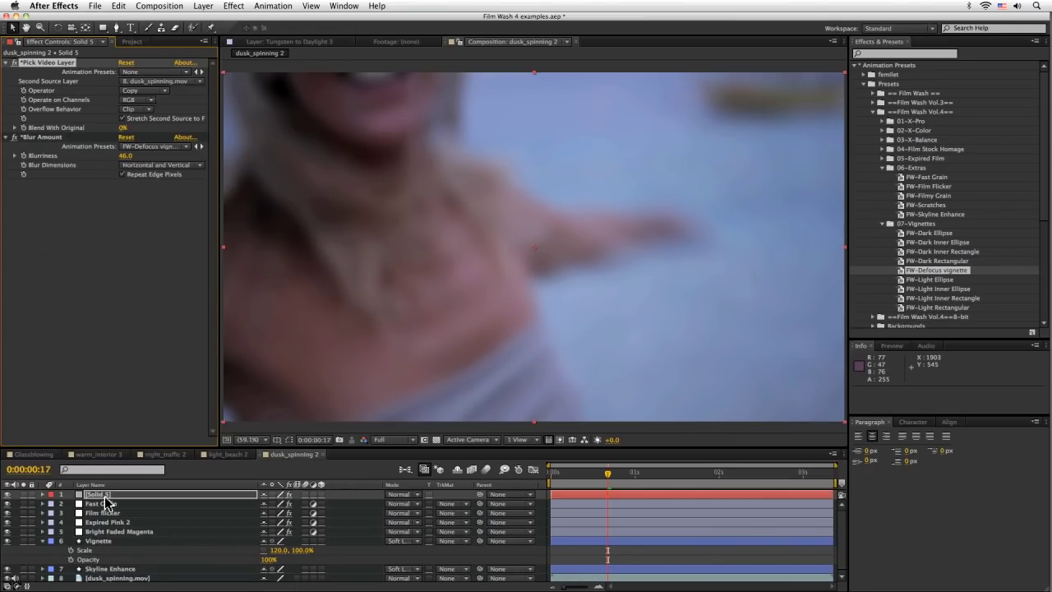
left_click_drag(105, 497, 117, 576)
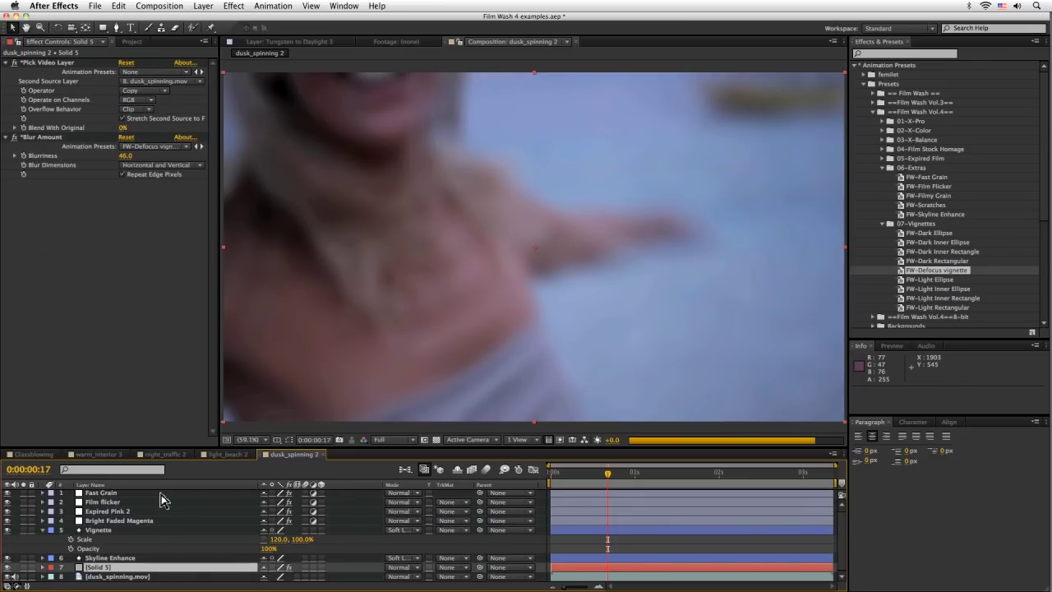
Move the Vignette layer directly above the defocus solid, set the solid's track matte to Alpha Matte "Vignette", and preview the result
left_click_drag(109, 534, 144, 576)
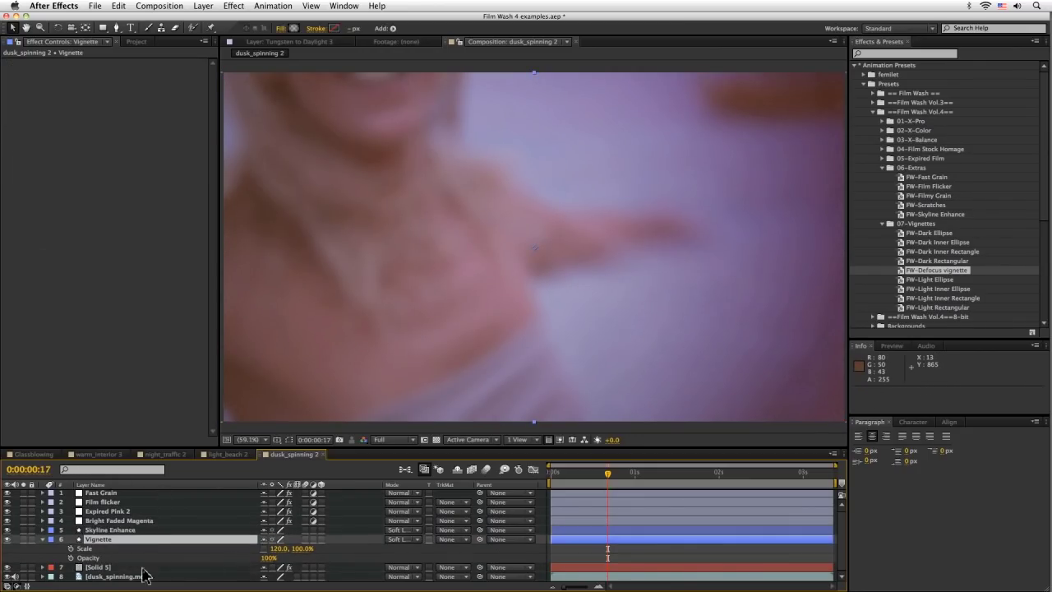
left_click(420, 569)
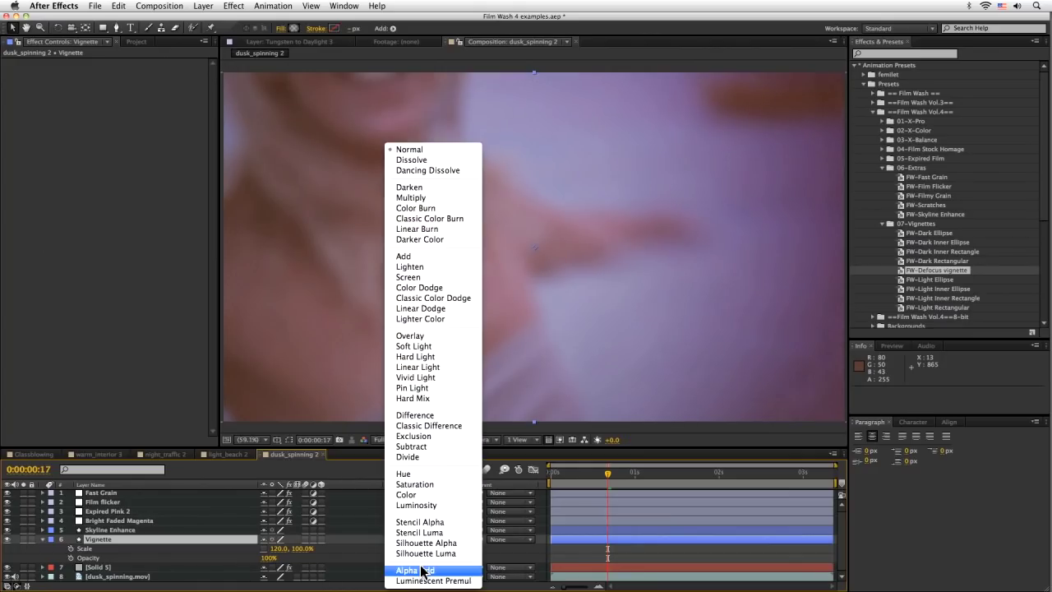
left_click(446, 565)
left_click(448, 567)
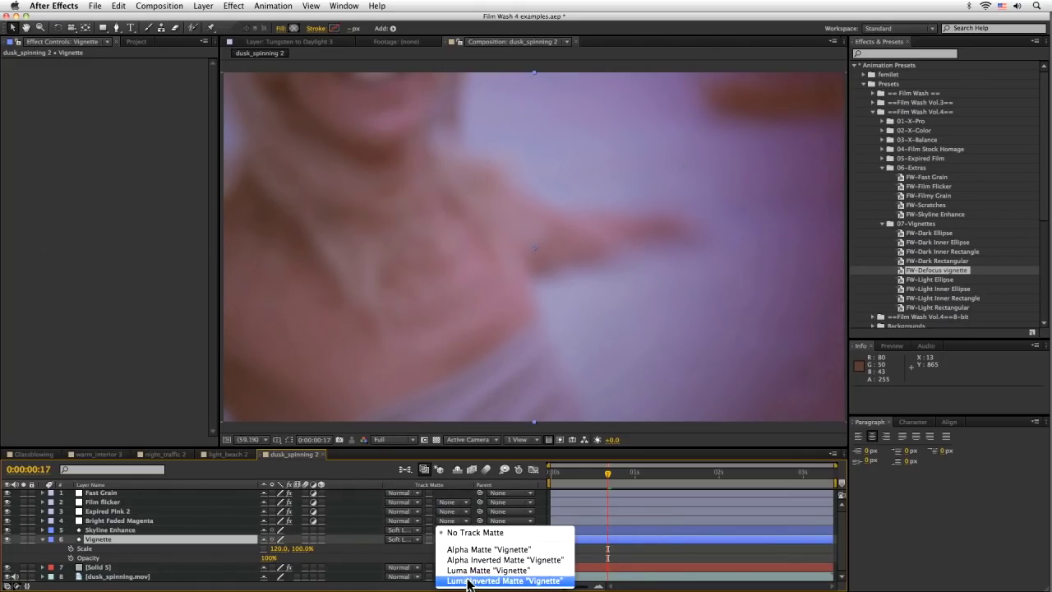
left_click(472, 562)
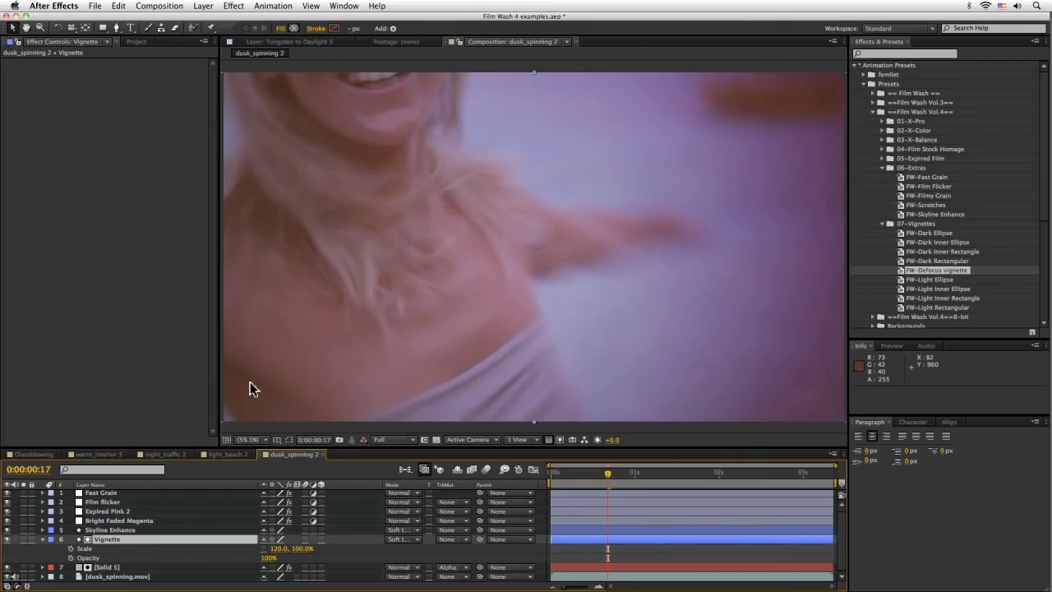
key("ctrl+s")
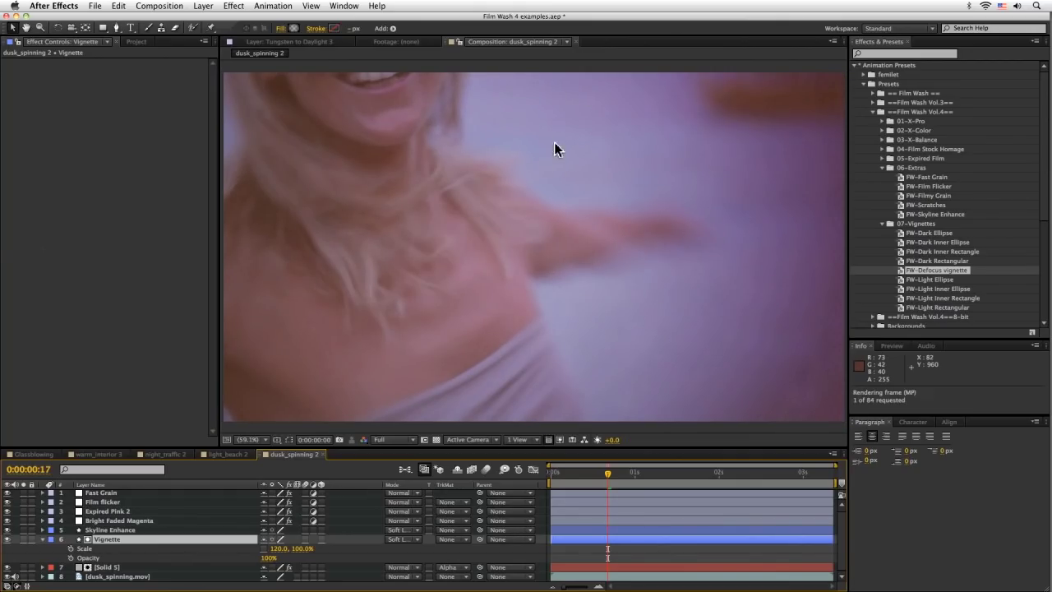